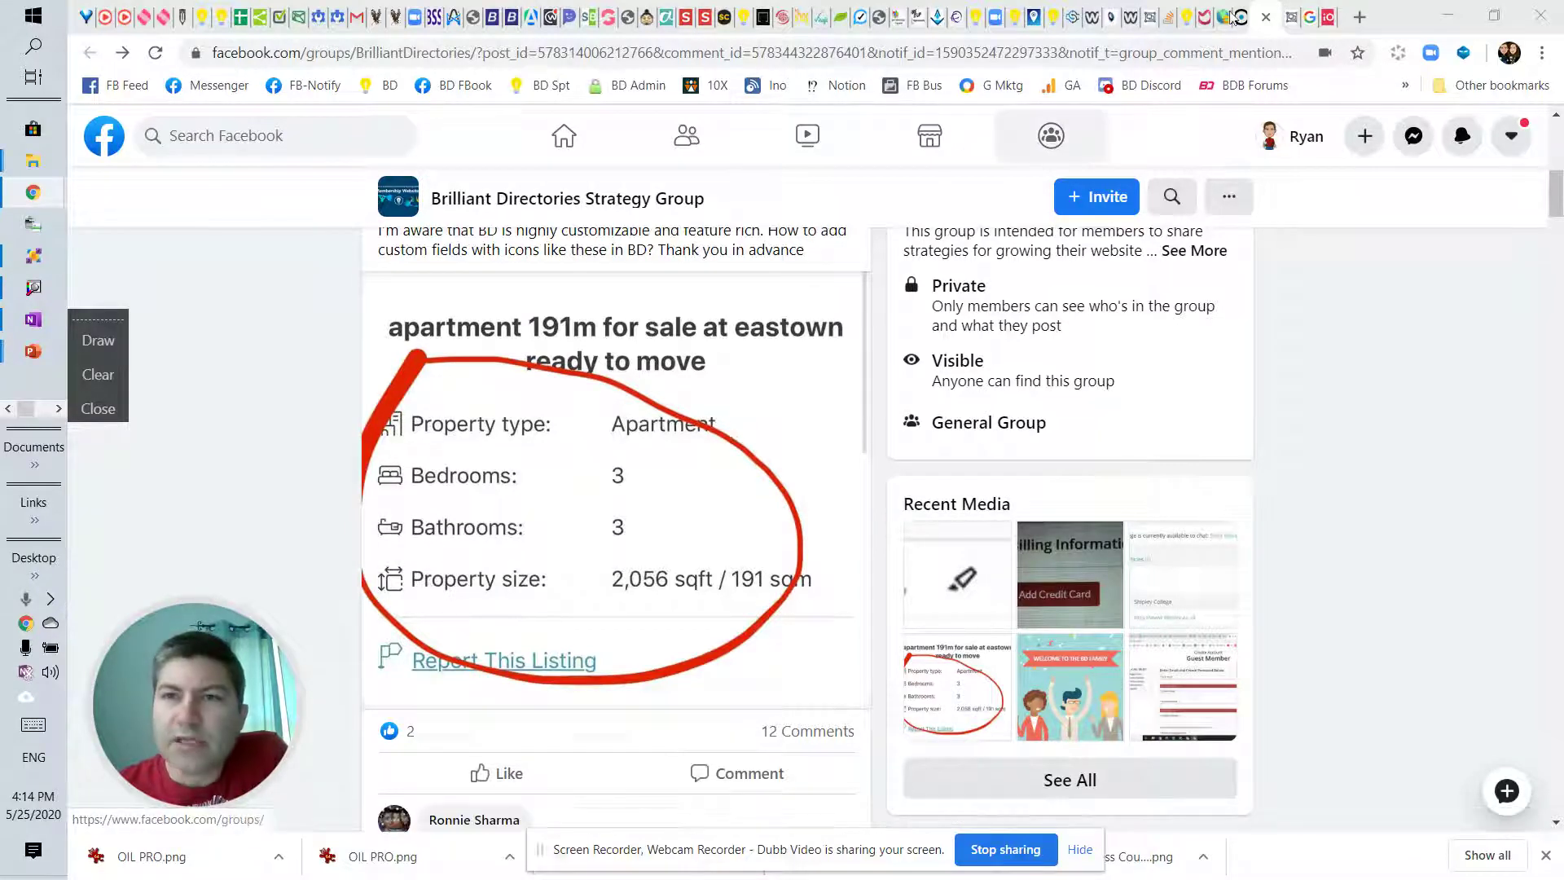
Step: Compare the Hudsonville property's plain Post Details with the Facebook listing's icon-labelled fields
left_click(1242, 17)
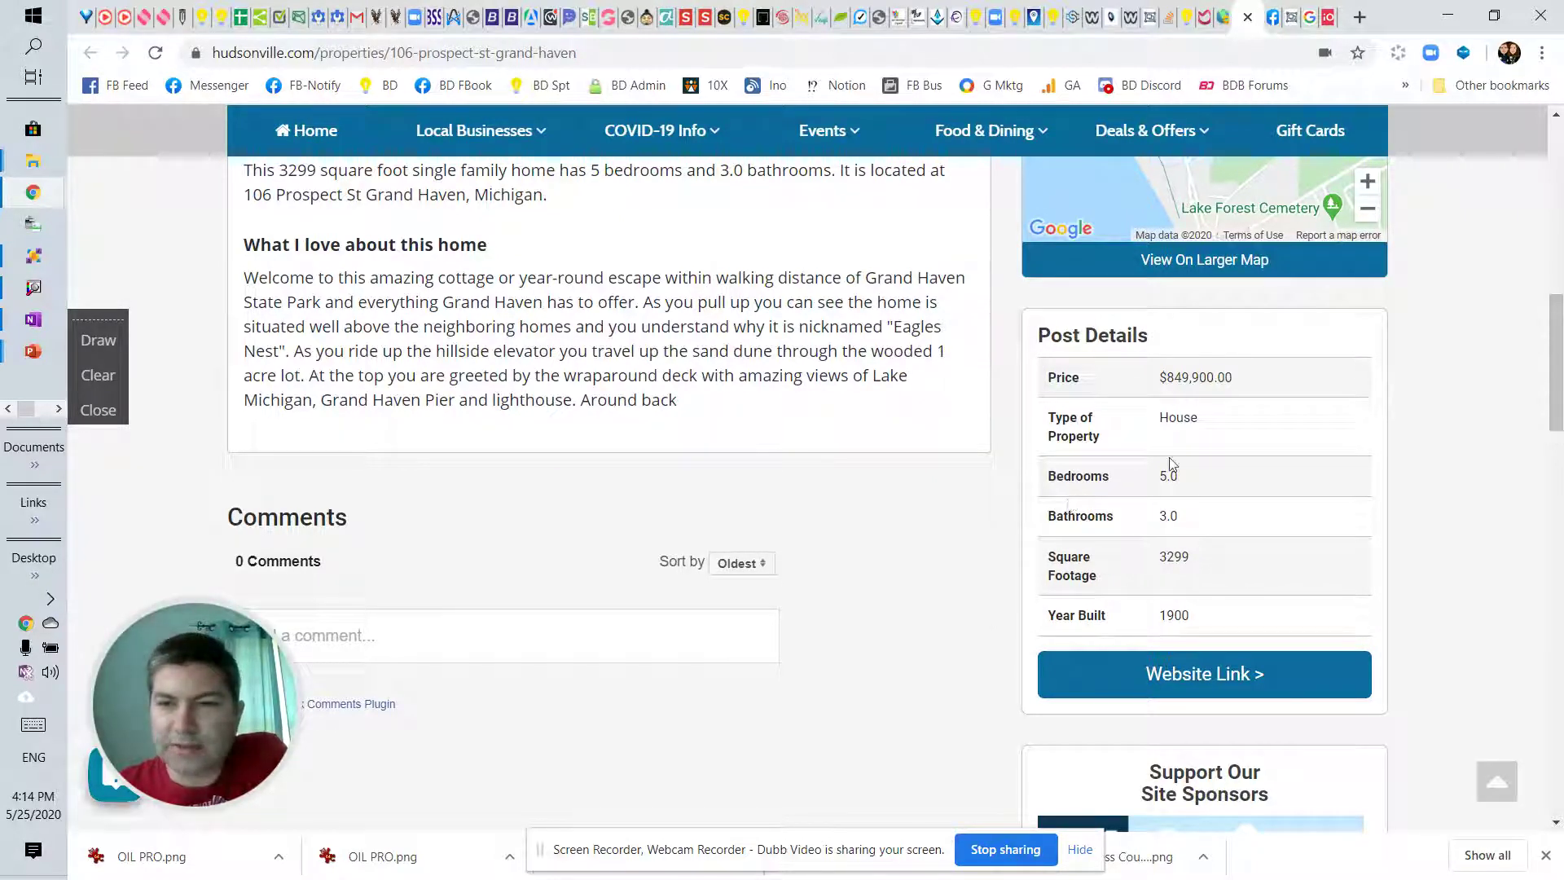
left_click(1273, 16)
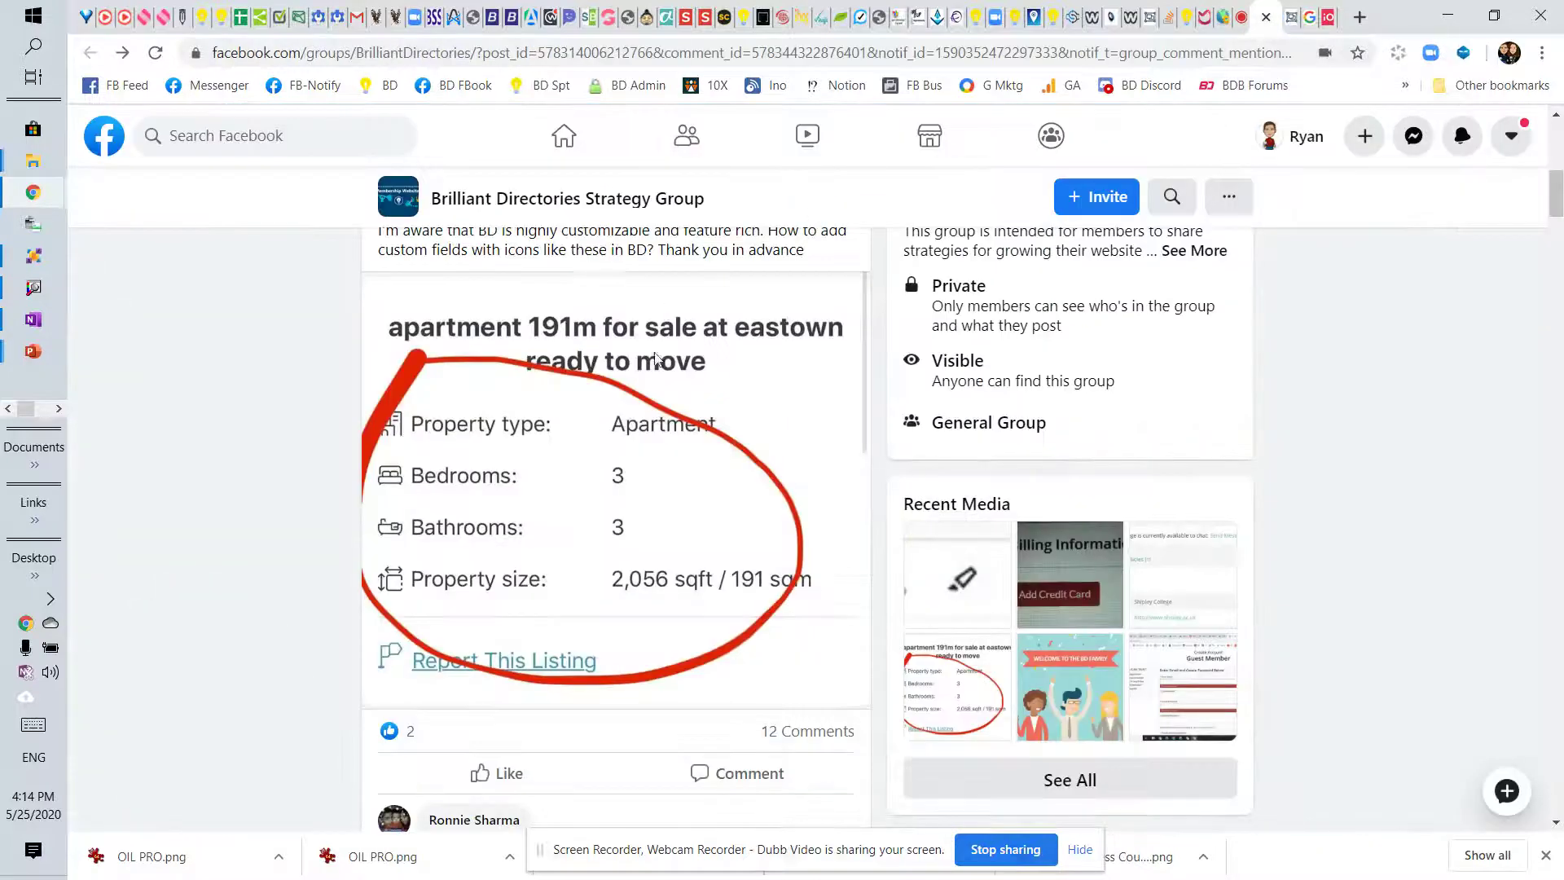
Step: Reopen the Feature - Properties form (property_listing) in the admin Form Manager
left_click(1234, 22)
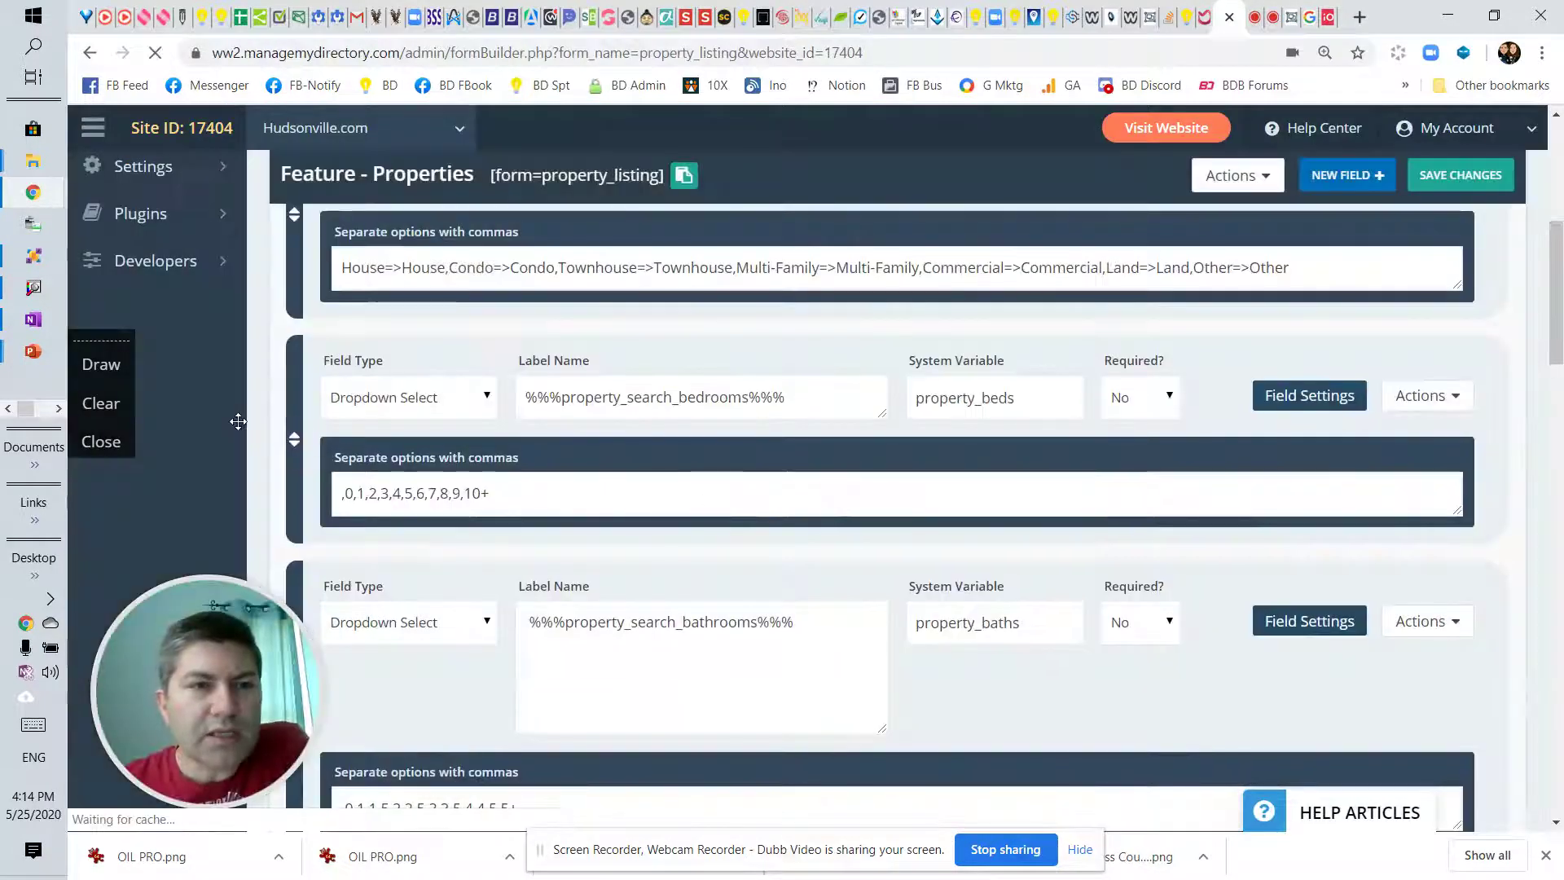
scroll(253, 409, "up", 4)
left_click(214, 393)
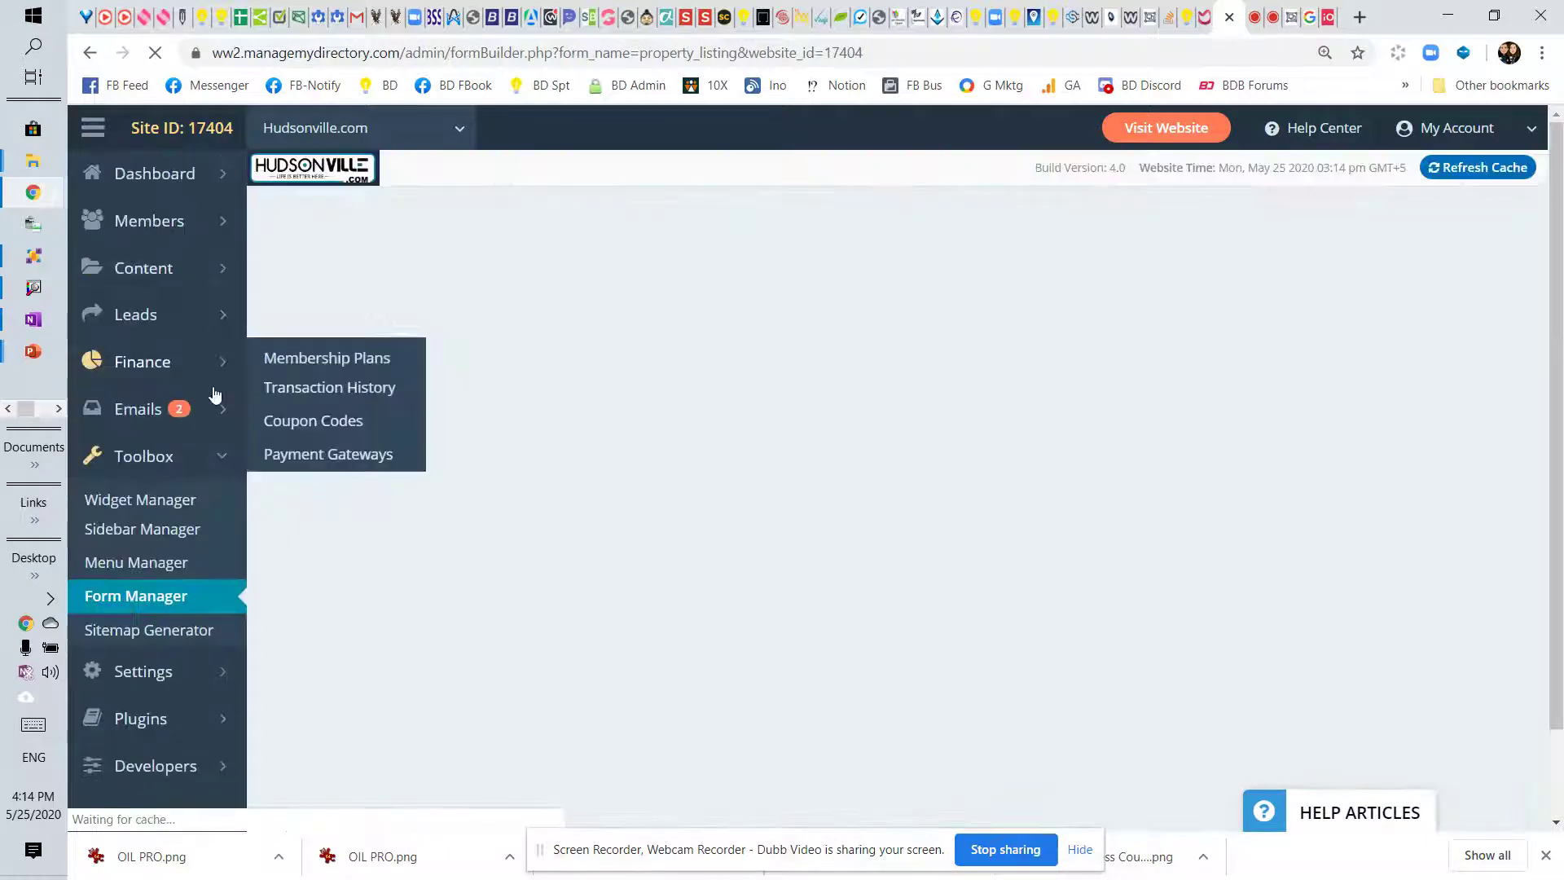
scroll(172, 301, "up", 3)
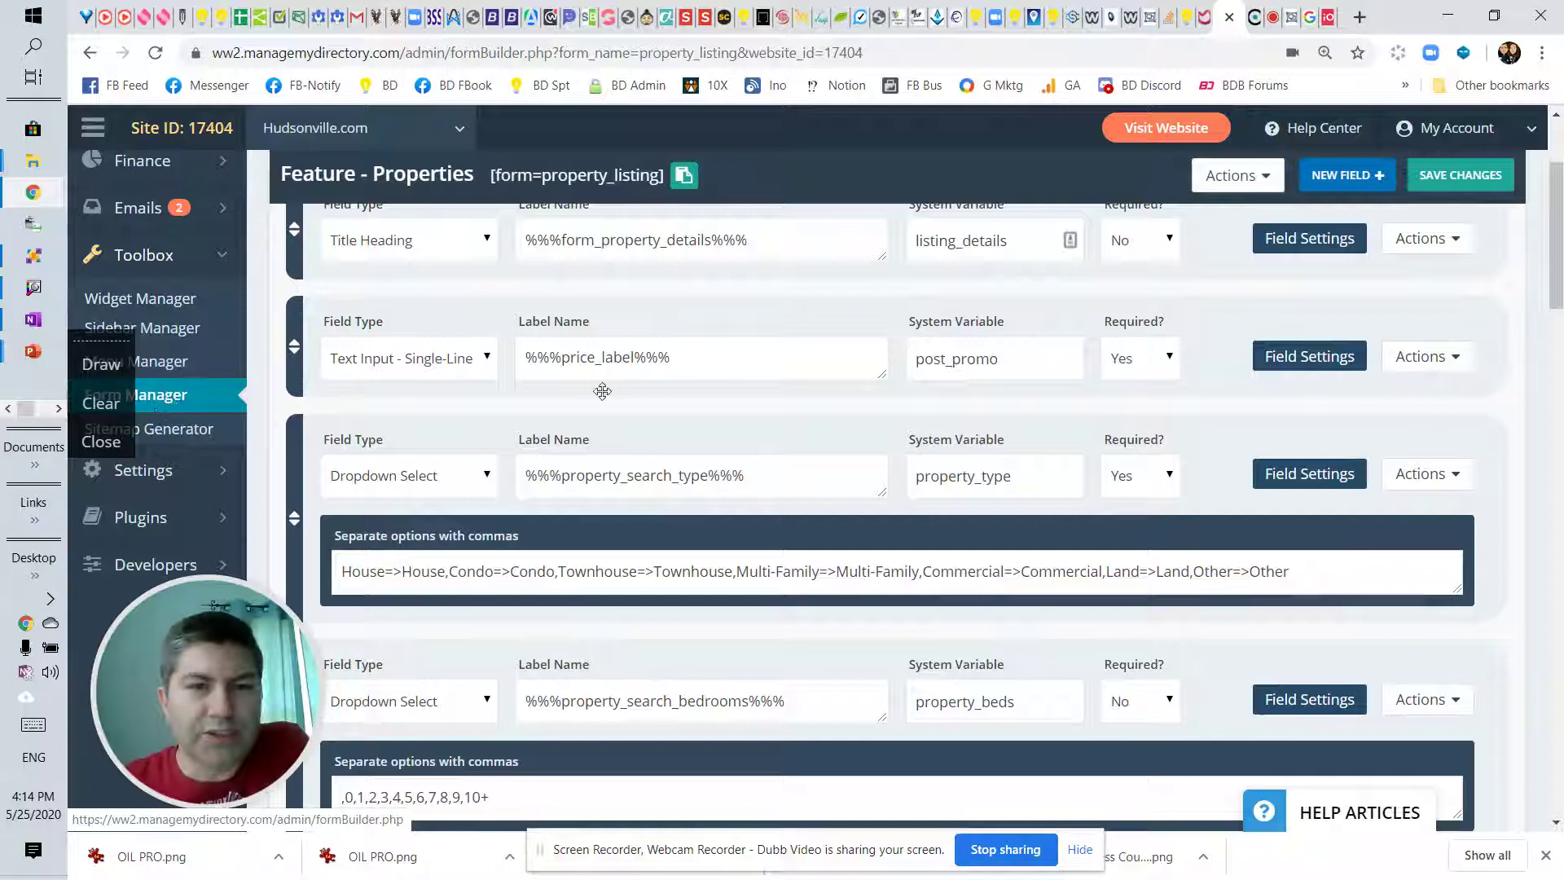
left_click_drag(1556, 260, 1556, 220)
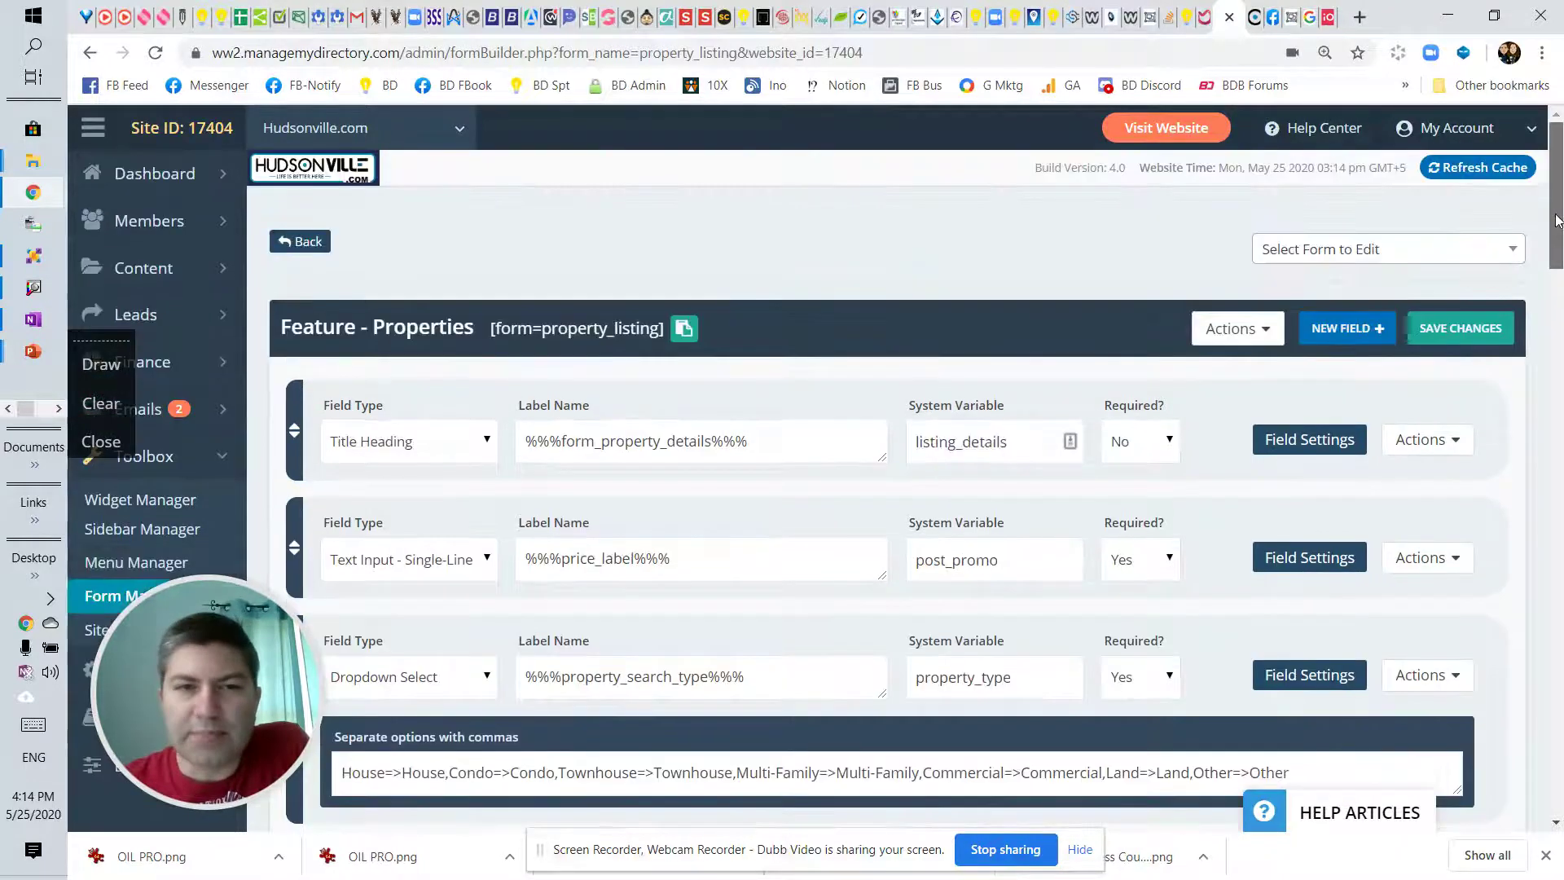
left_click_drag(550, 332, 658, 320)
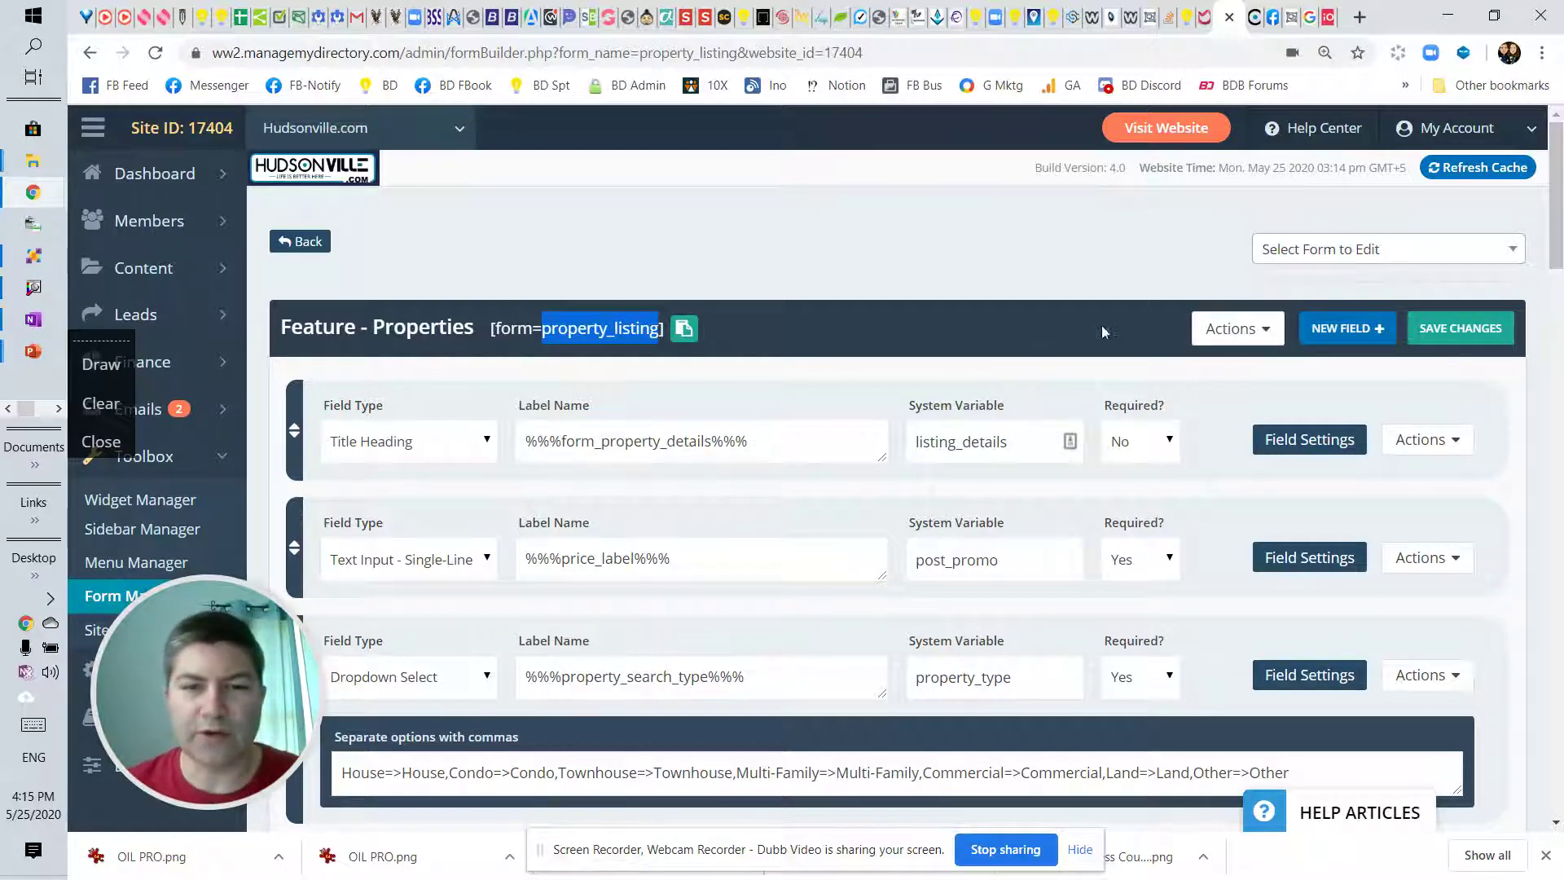
Step: Scroll to the property_beds row and start editing the bedrooms Label Name
scroll(1104, 332, "down", 4)
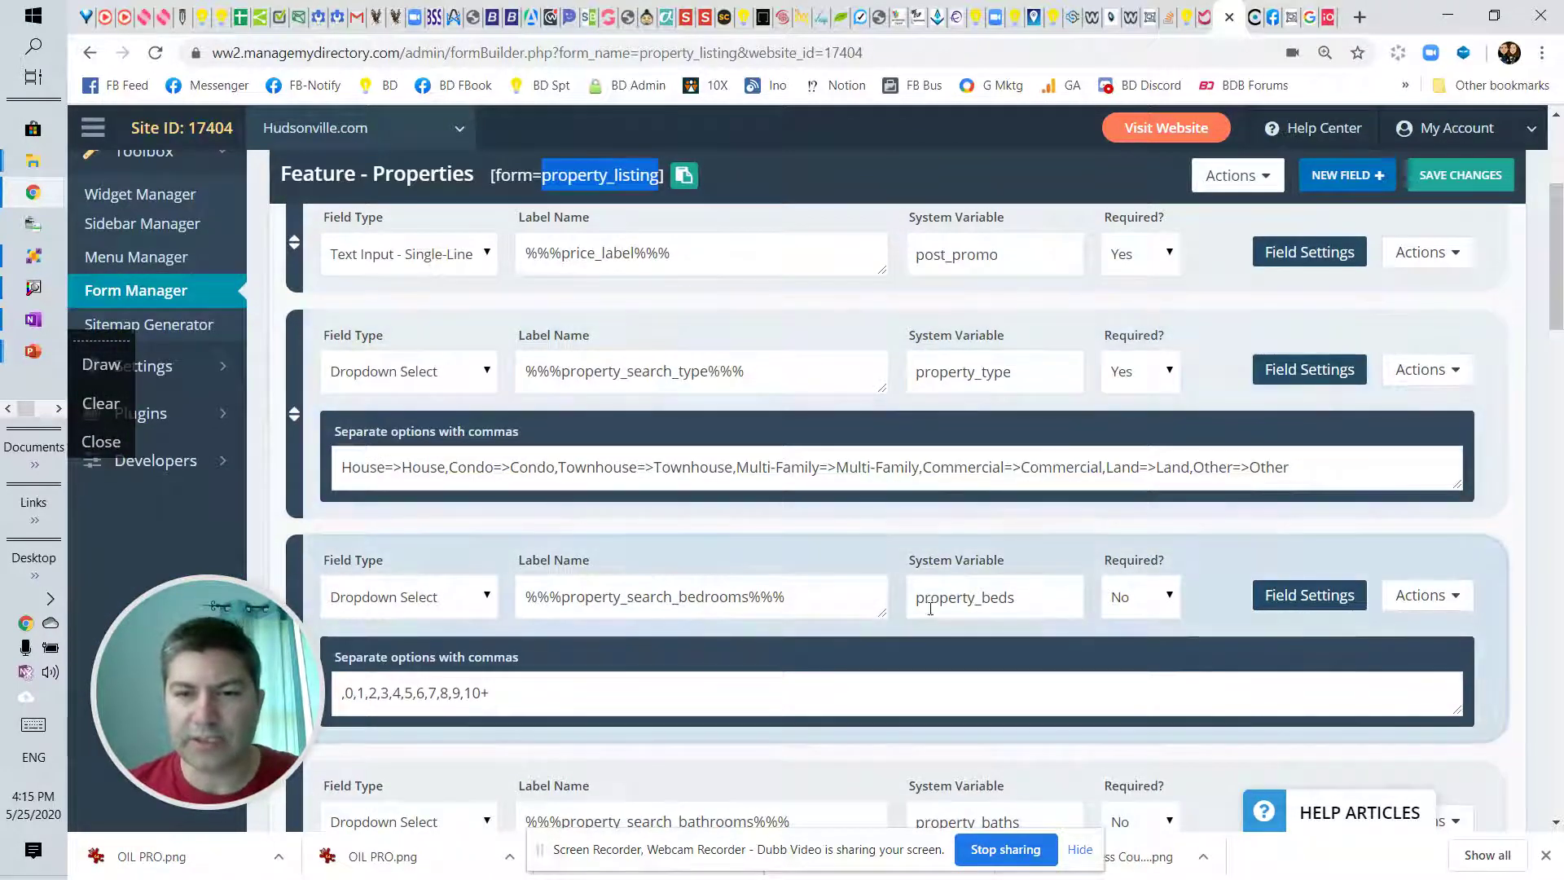
left_click(981, 597)
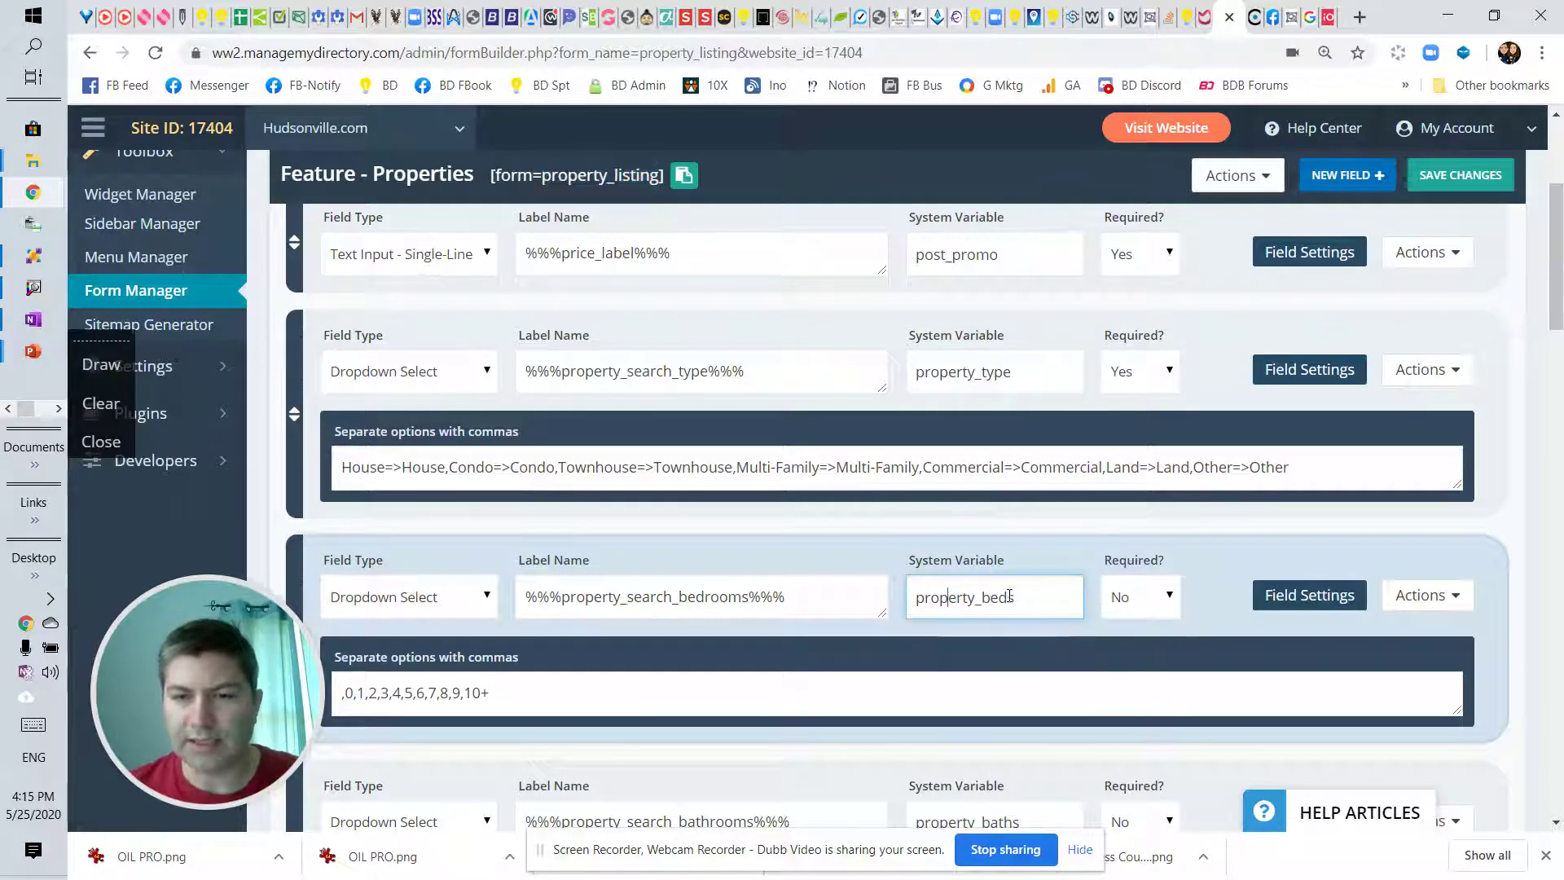
left_click(533, 597)
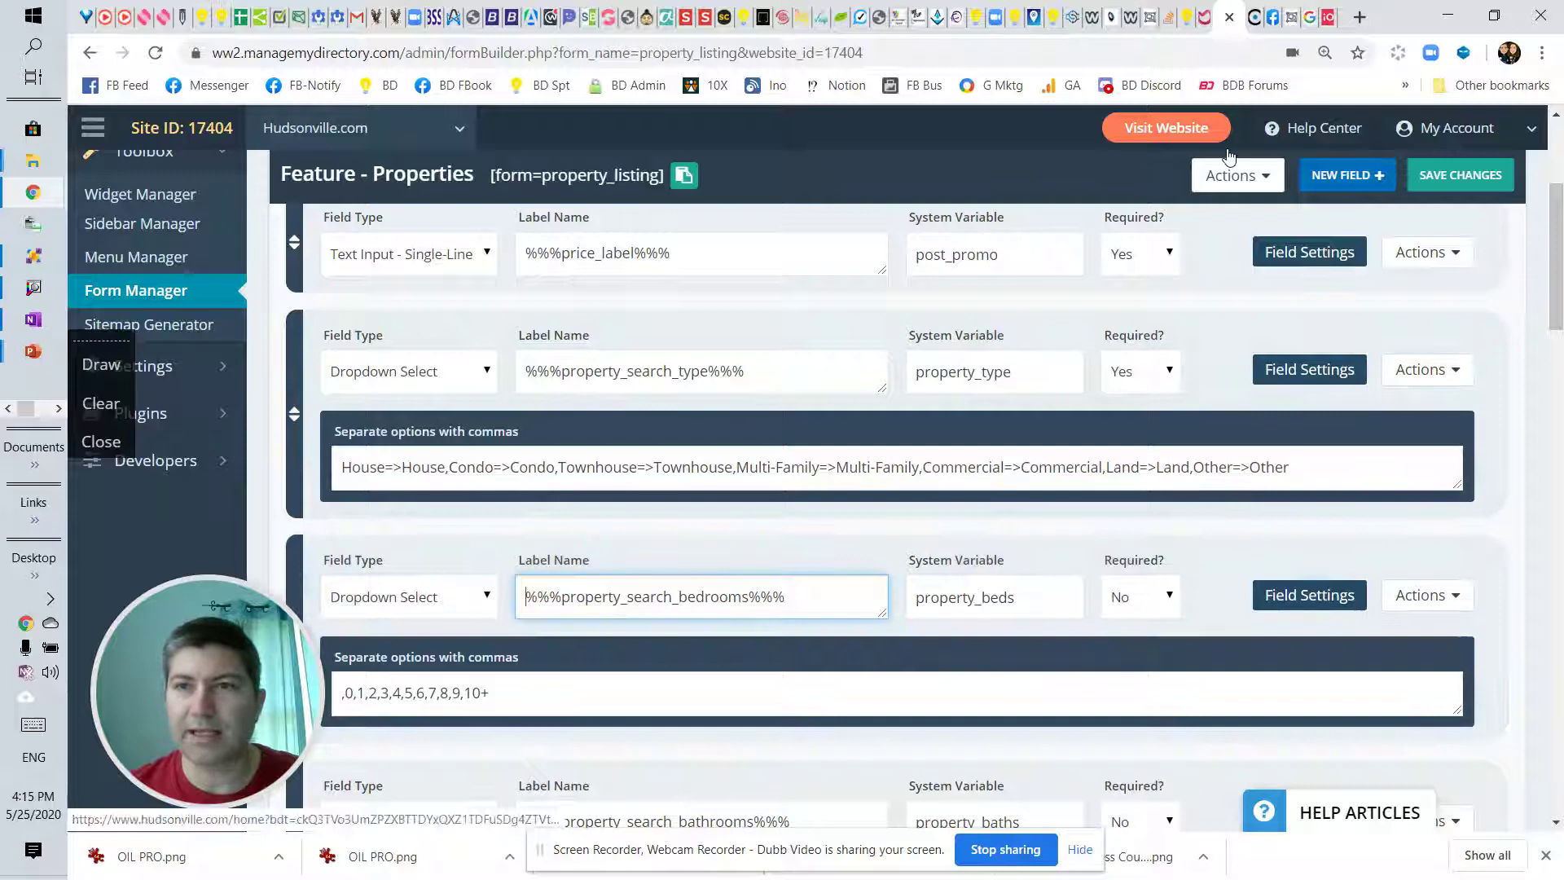
Step: Look up the fa-bath class on the Font Awesome reference page, then return to the form builder
left_click(1295, 22)
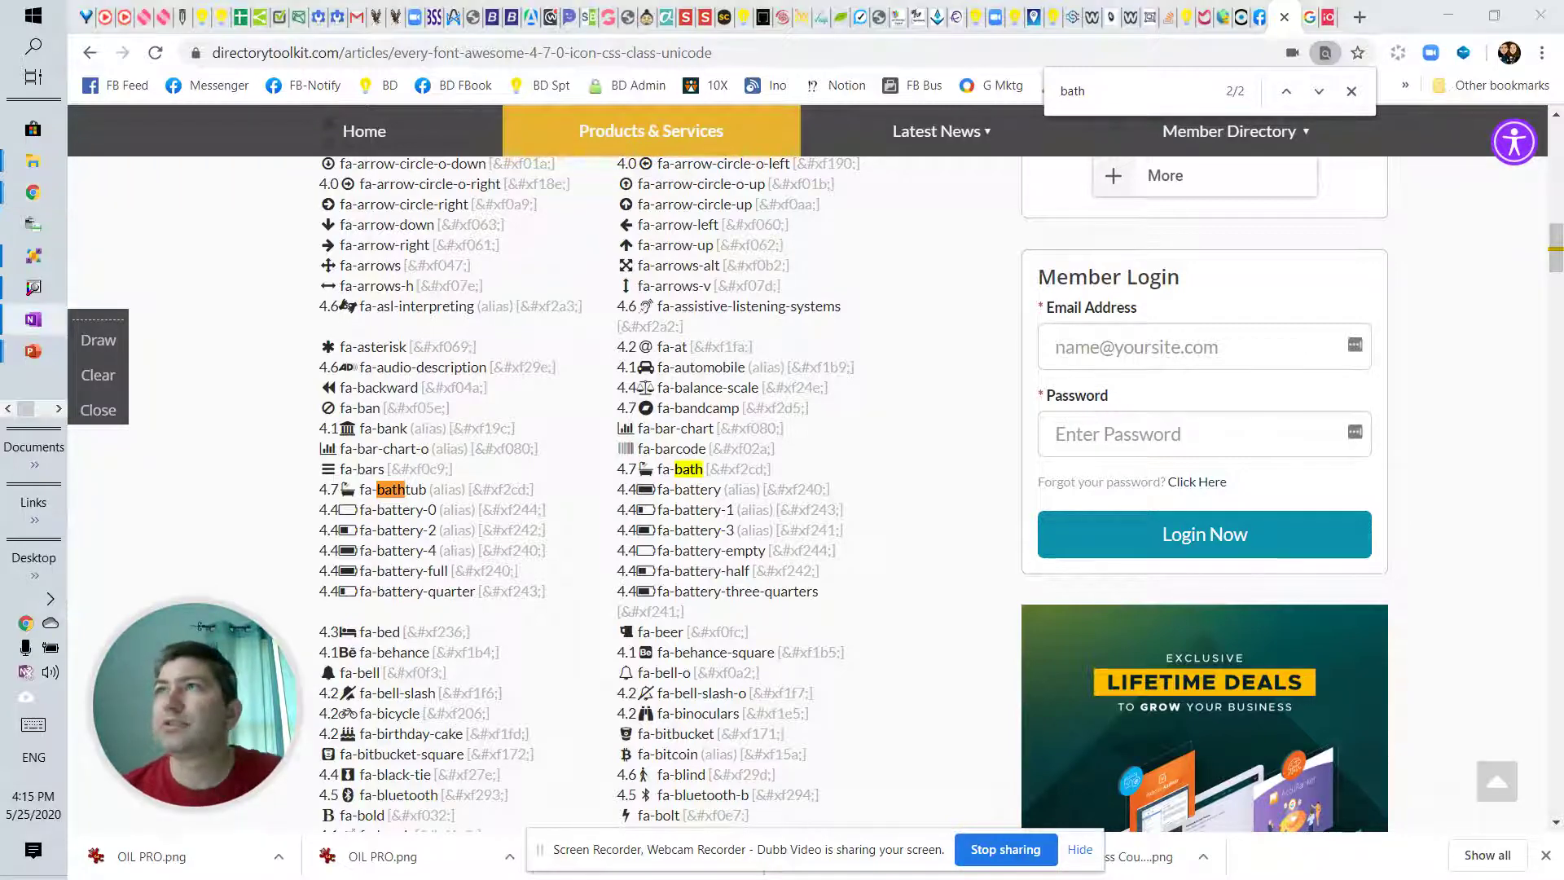
left_click(1222, 17)
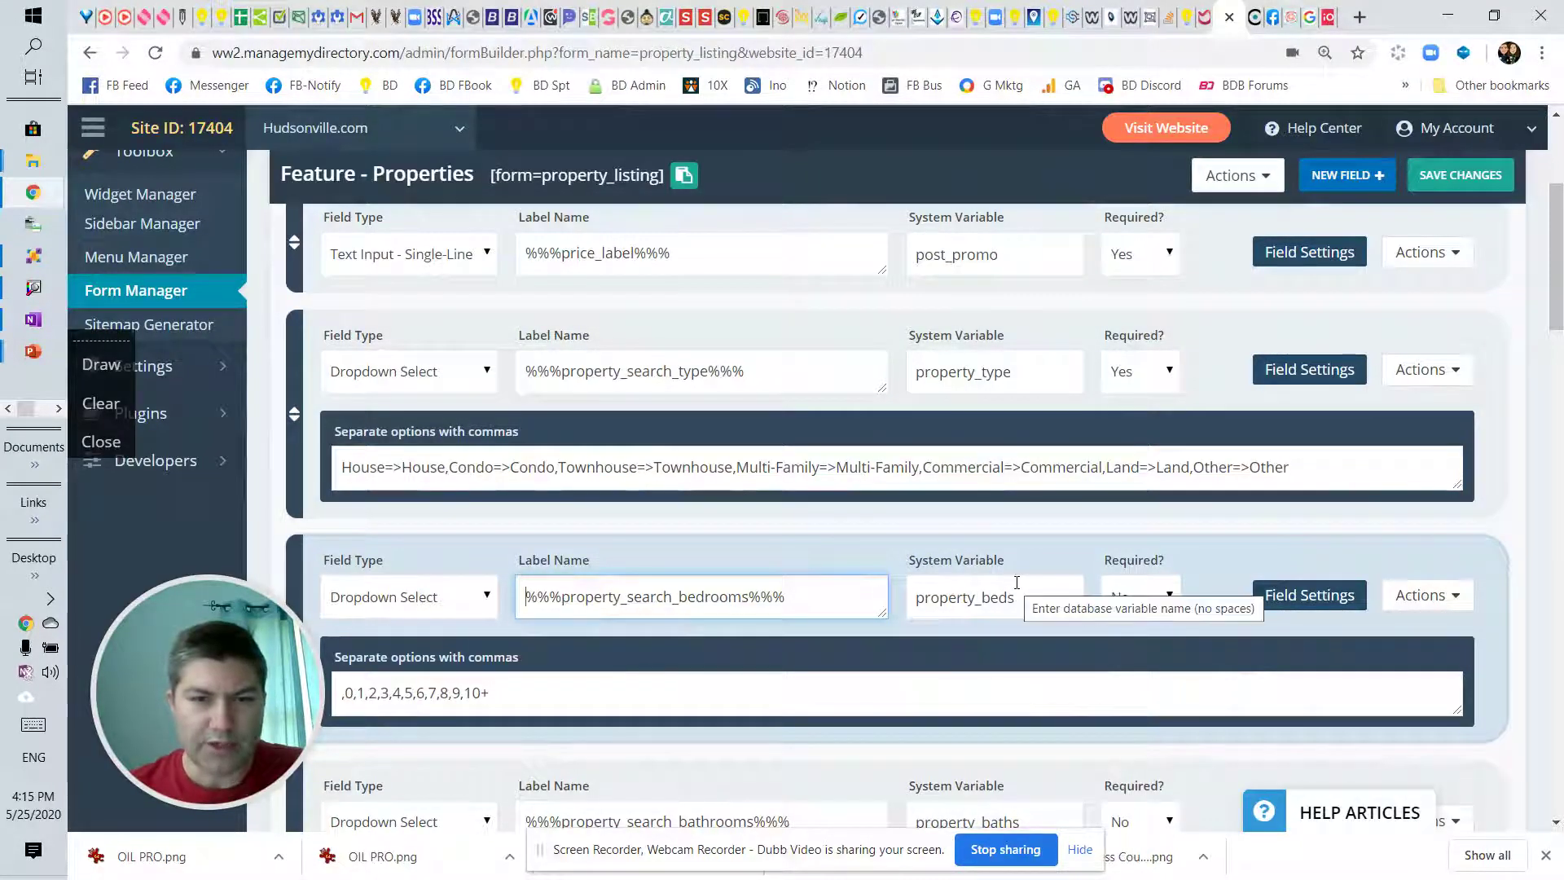
Step: Paste the <i class="fa fa-bath"></i> code before the bedrooms label and save the form
left_click(521, 596)
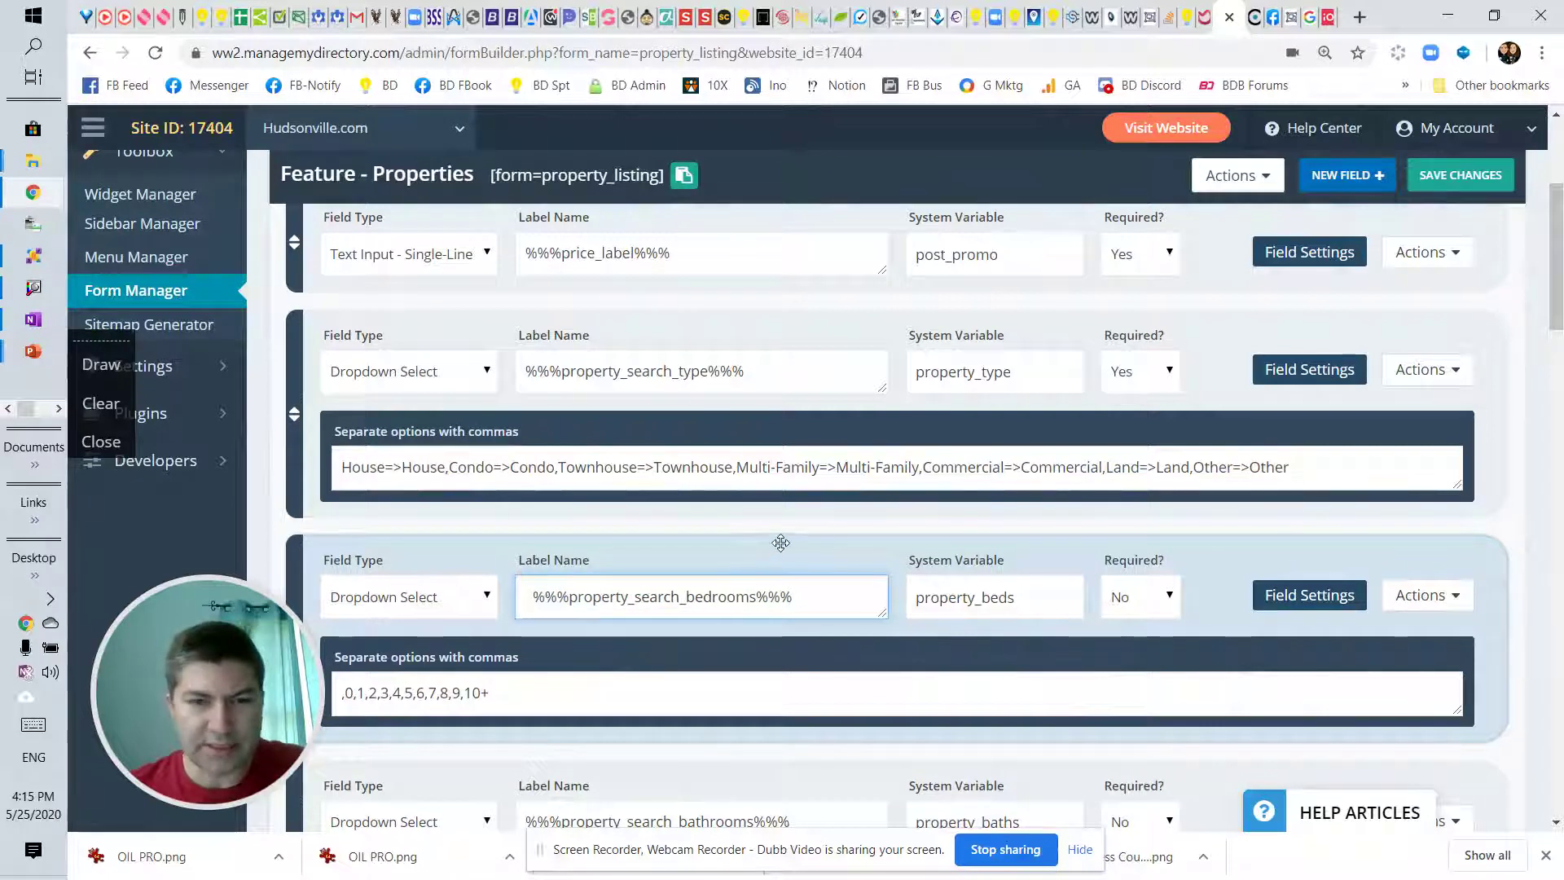
type("<i class=\"fa fa-bath\"></i>")
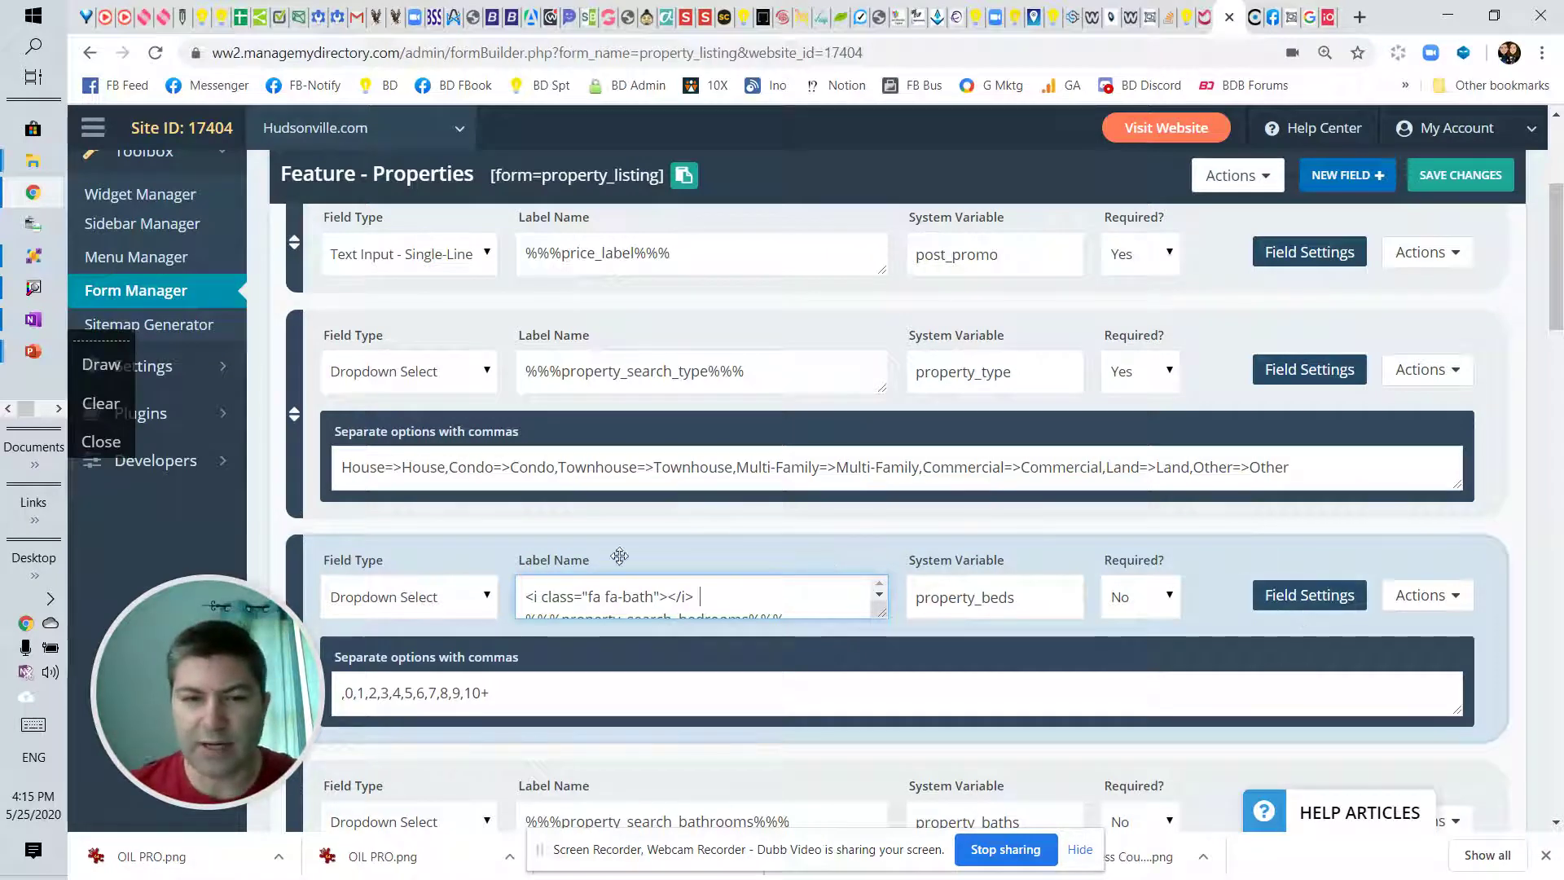
scroll(619, 549, "down", 1)
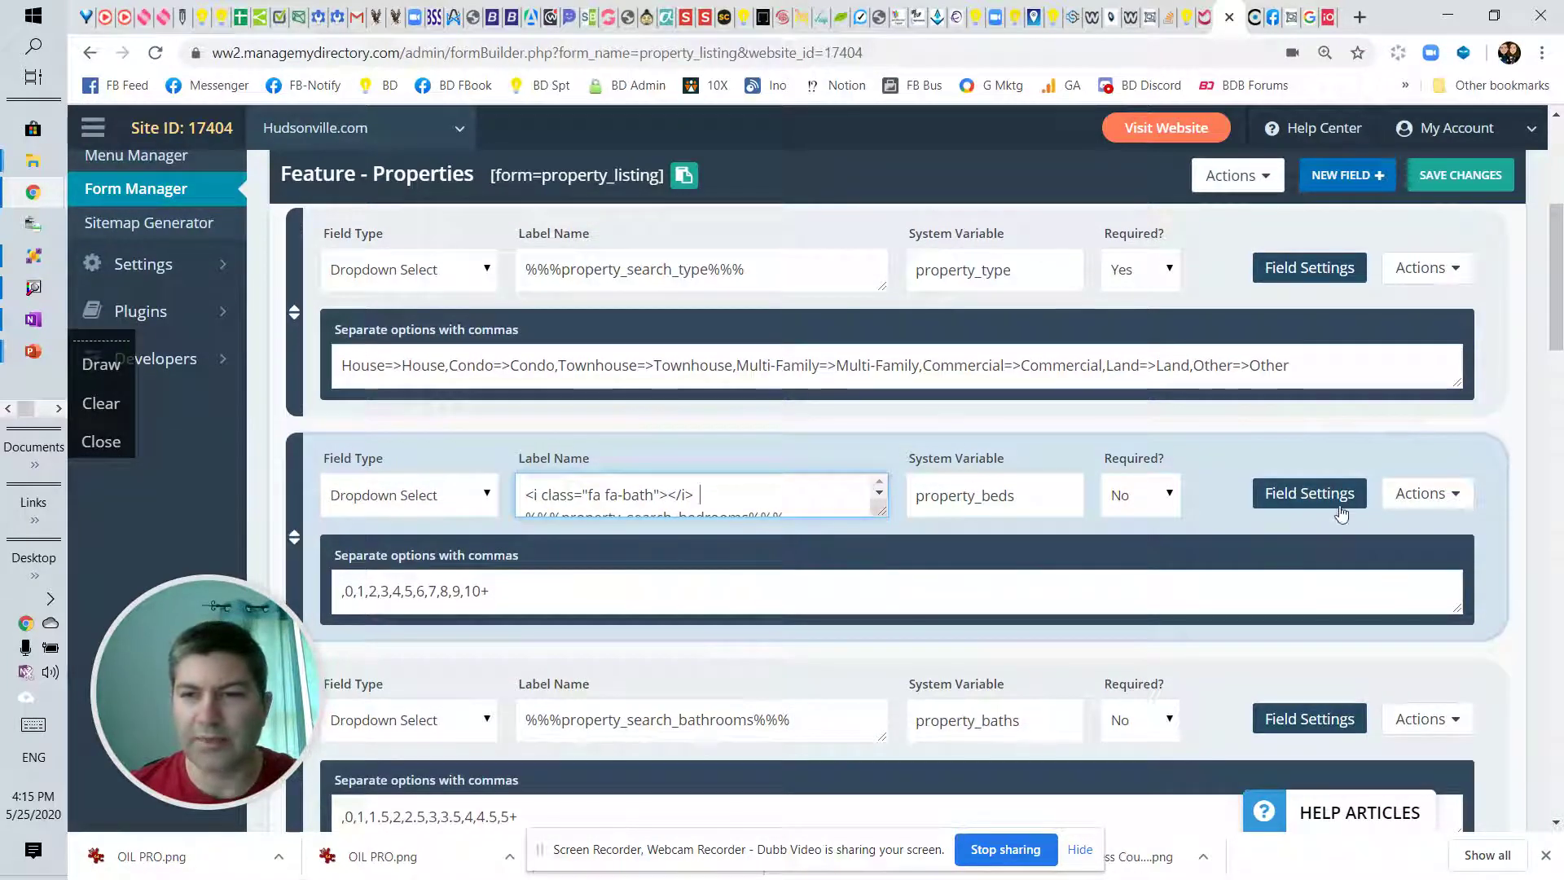
left_click(1479, 185)
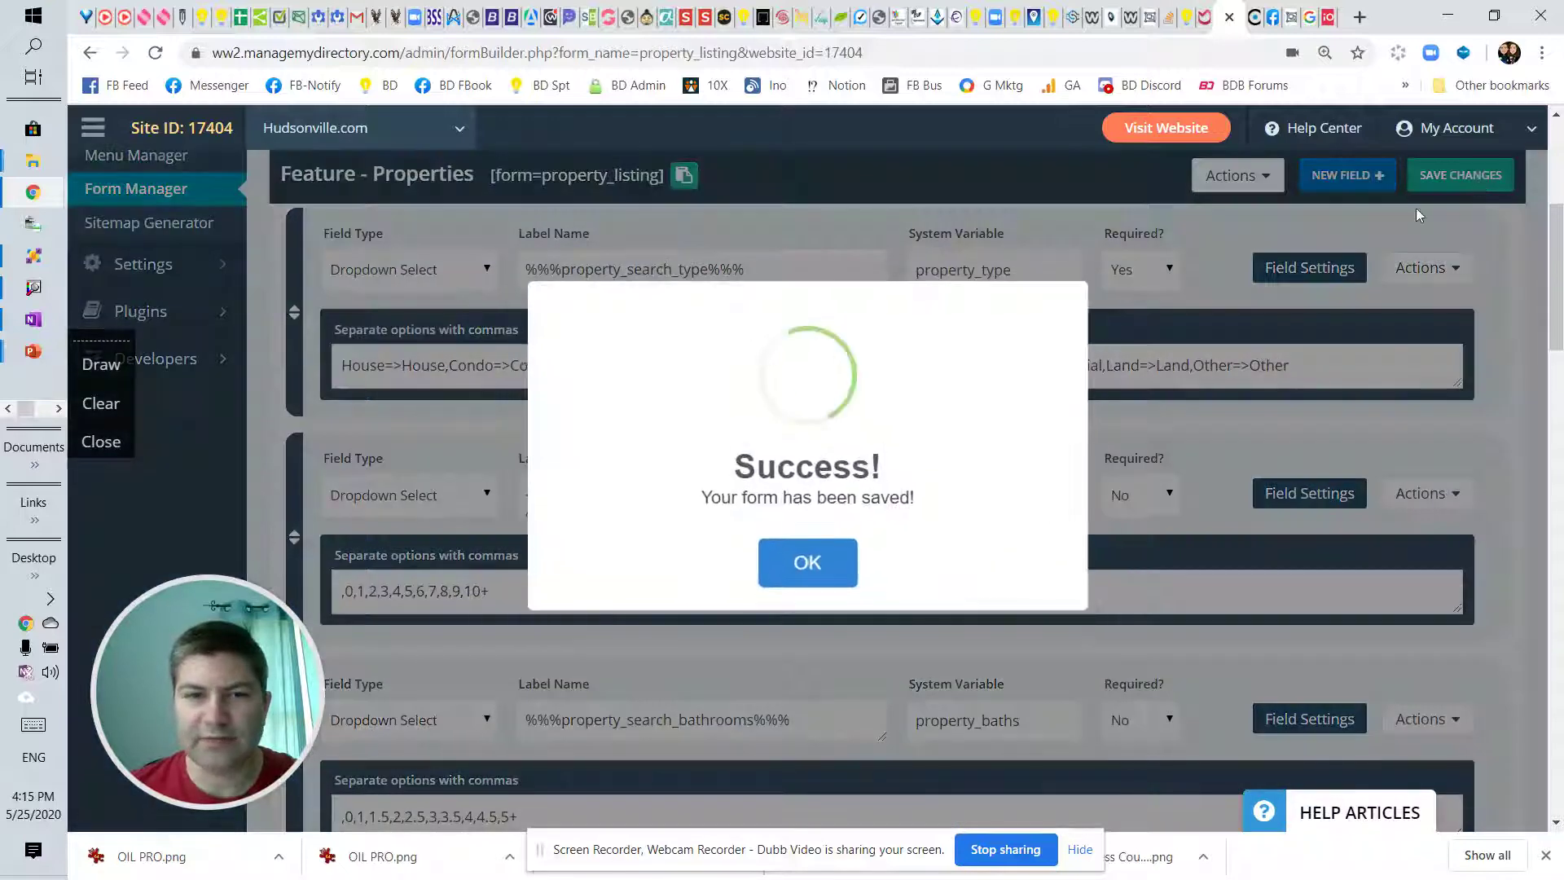
left_click(814, 565)
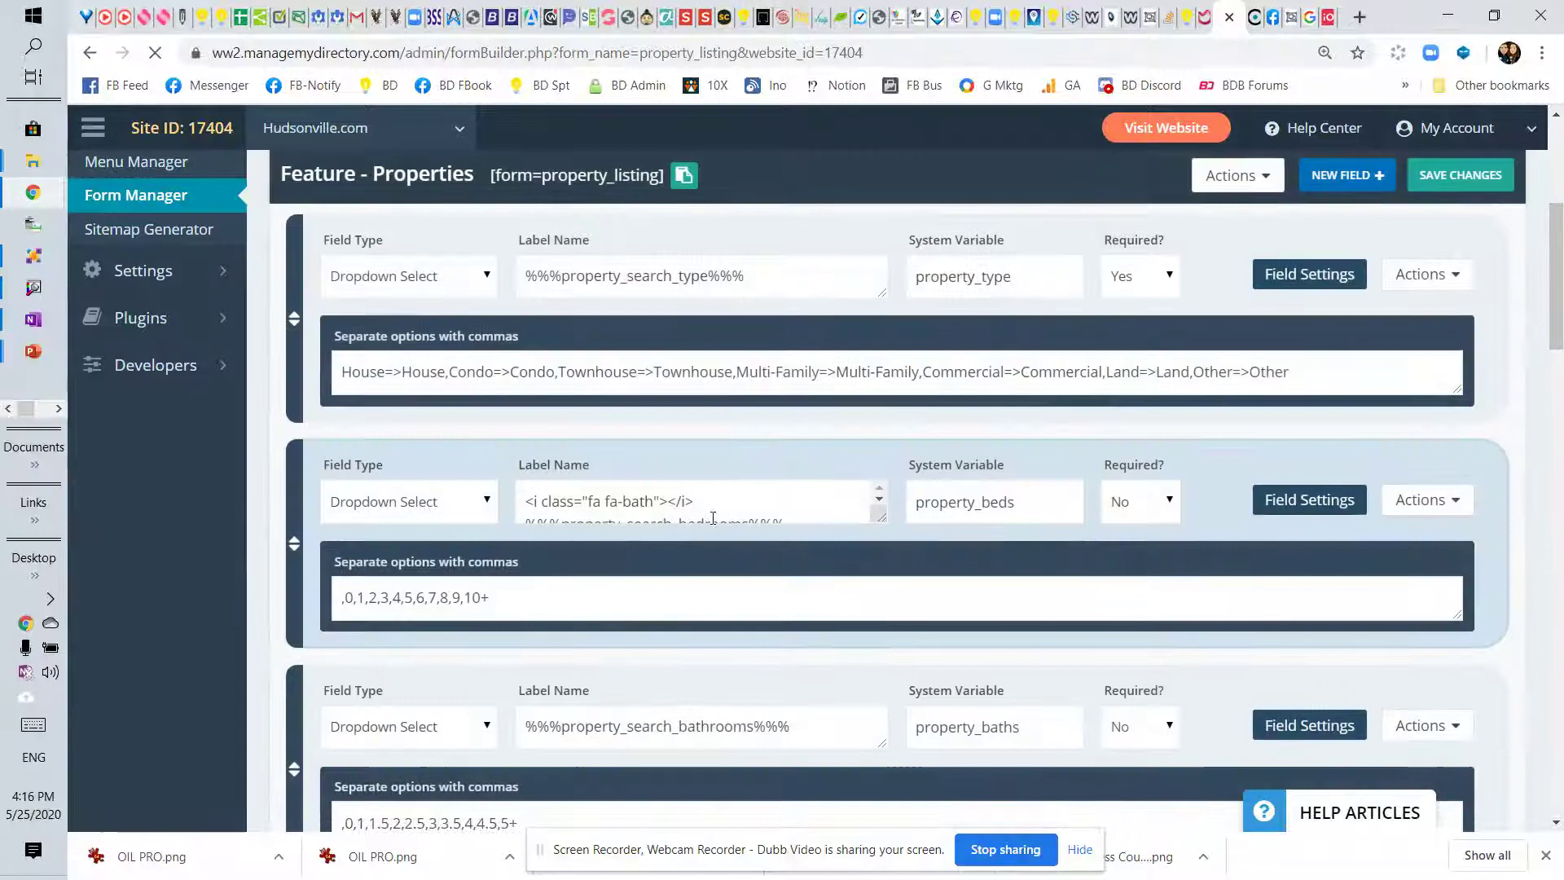
Step: Move the fa-bath icon code from the bedrooms label to the bathrooms label and save
left_click_drag(710, 501, 479, 475)
key("ctrl+c")
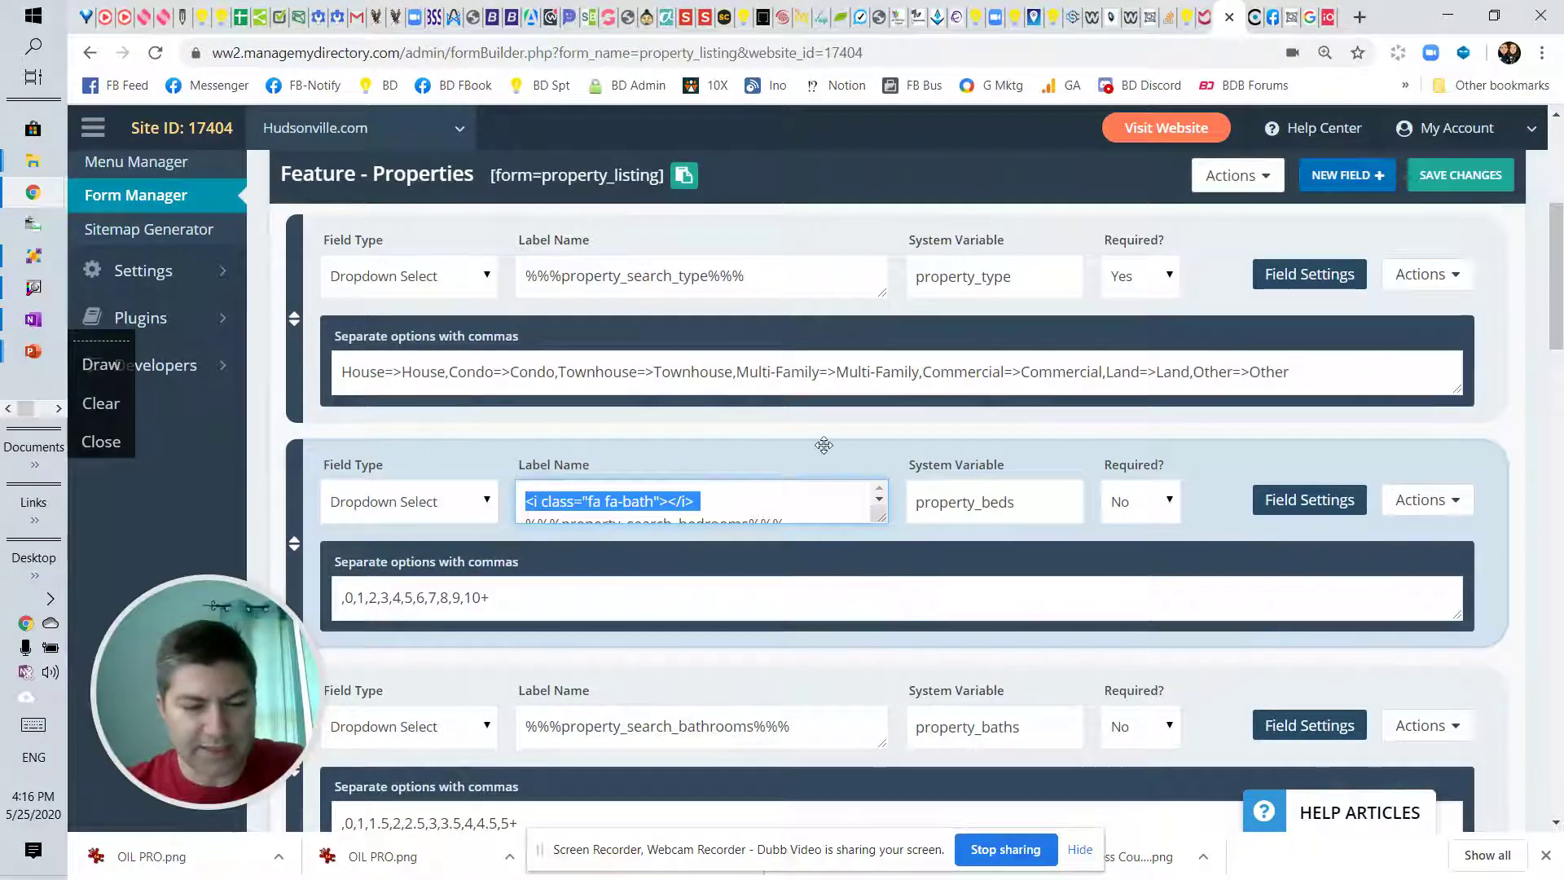
key("BackSpace")
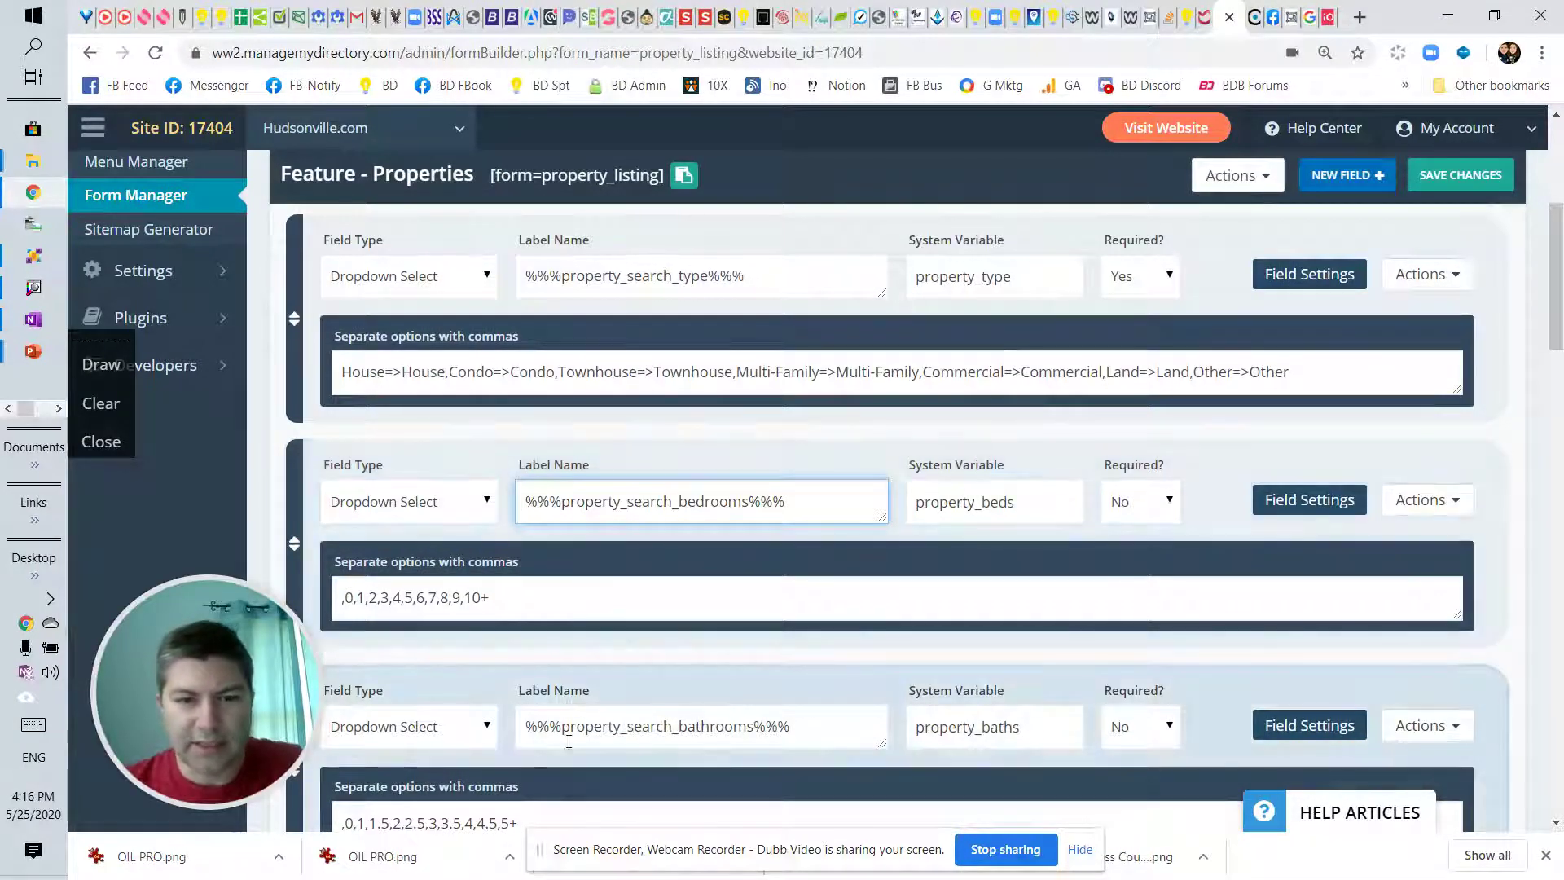
left_click(528, 726)
key("ctrl+v")
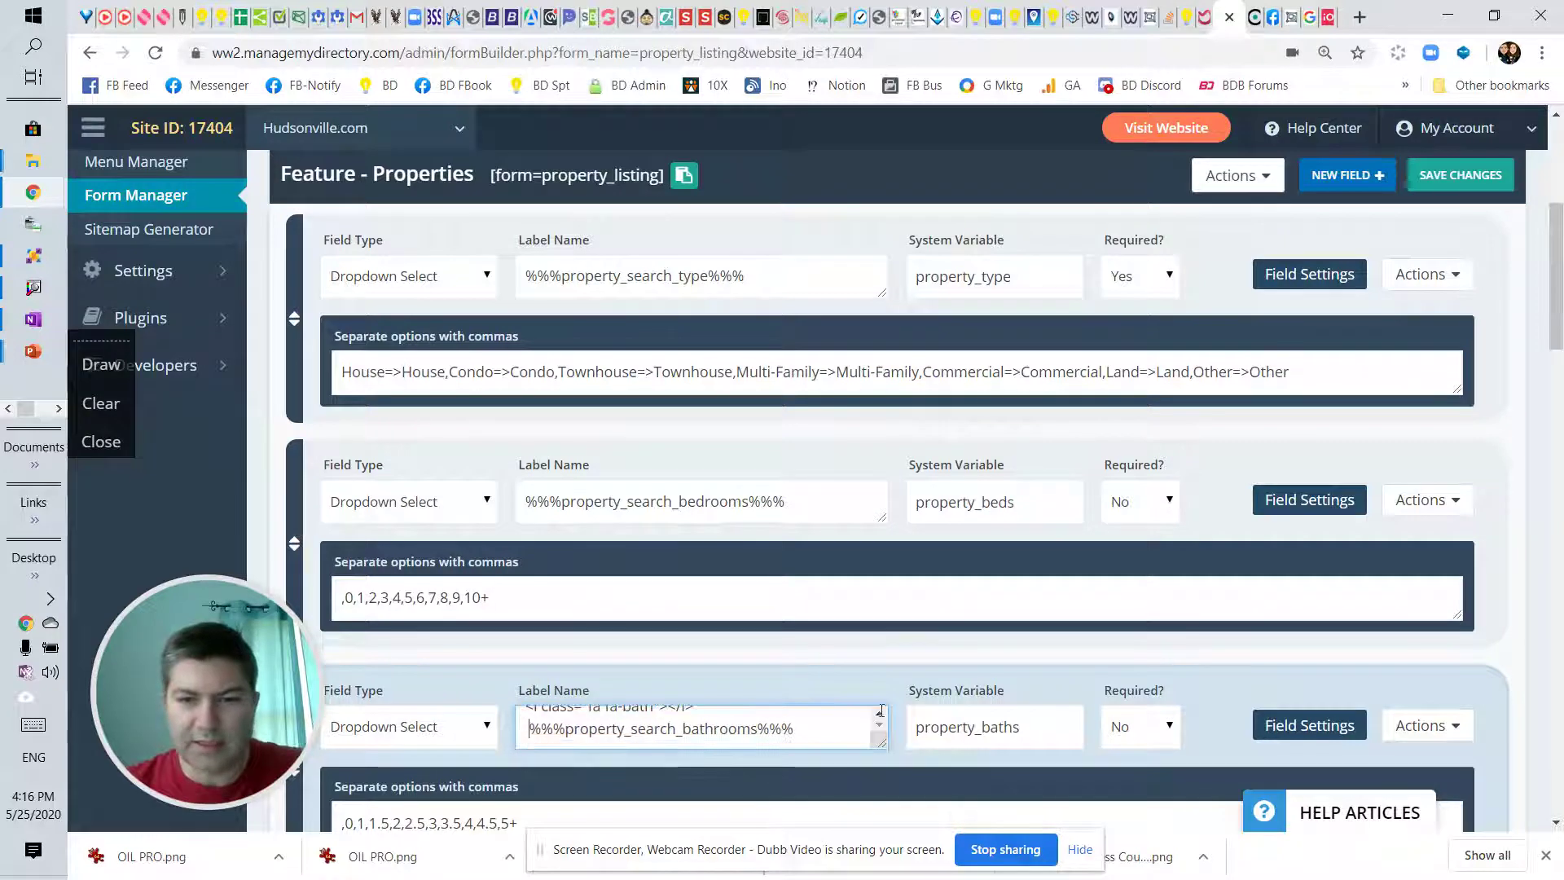
left_click(1465, 176)
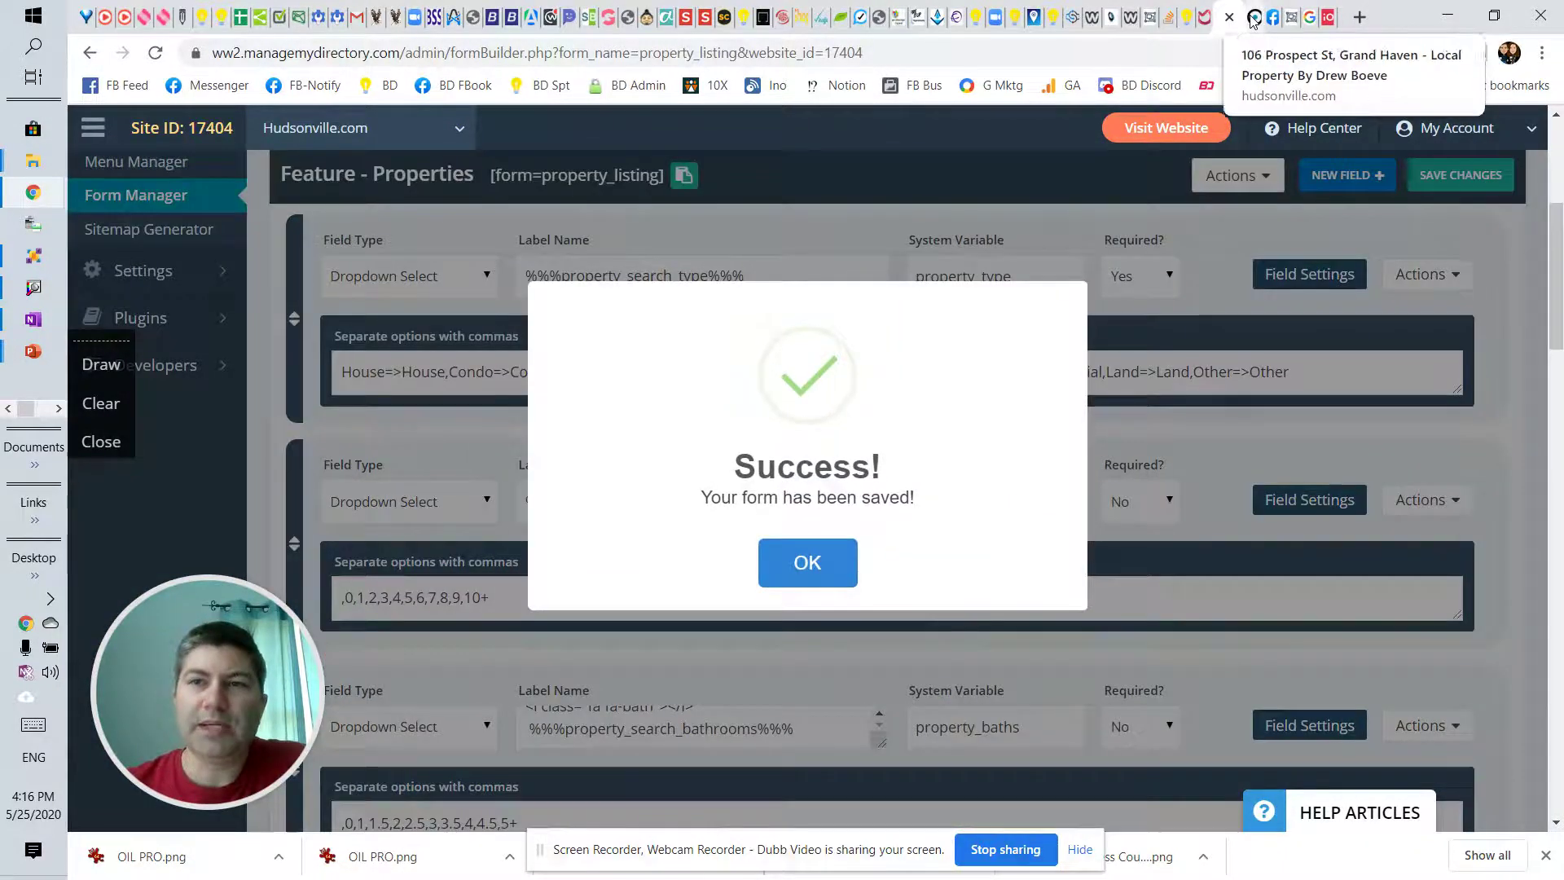
Step: Glance at the live property page and Font Awesome reference, then dismiss the form-saved confirmation
left_click(1253, 20)
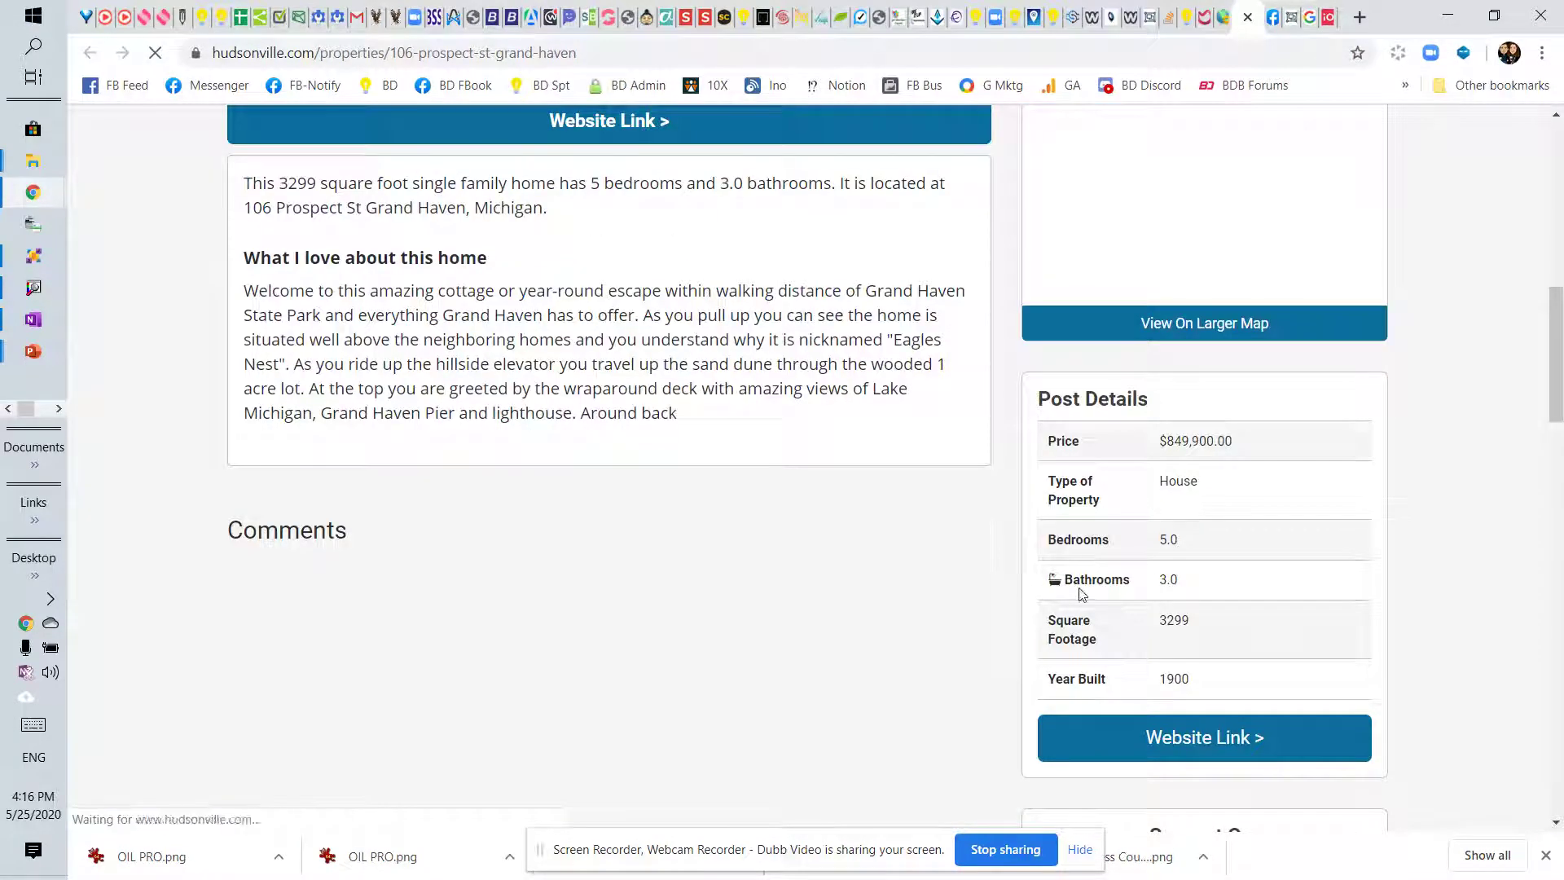
scroll(1061, 592, "down", 1)
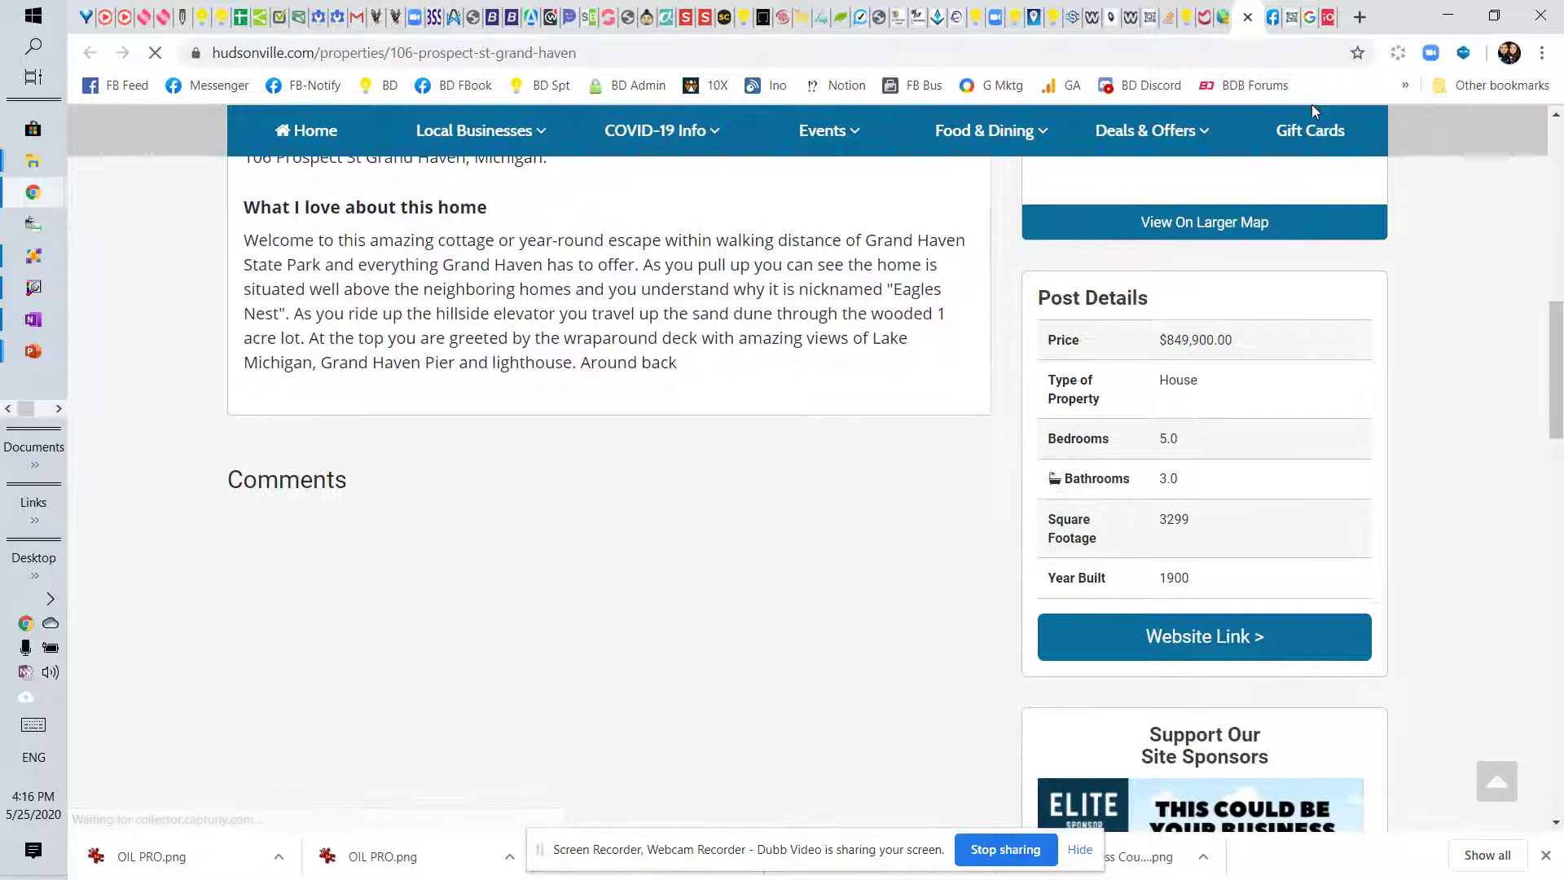
left_click(1292, 18)
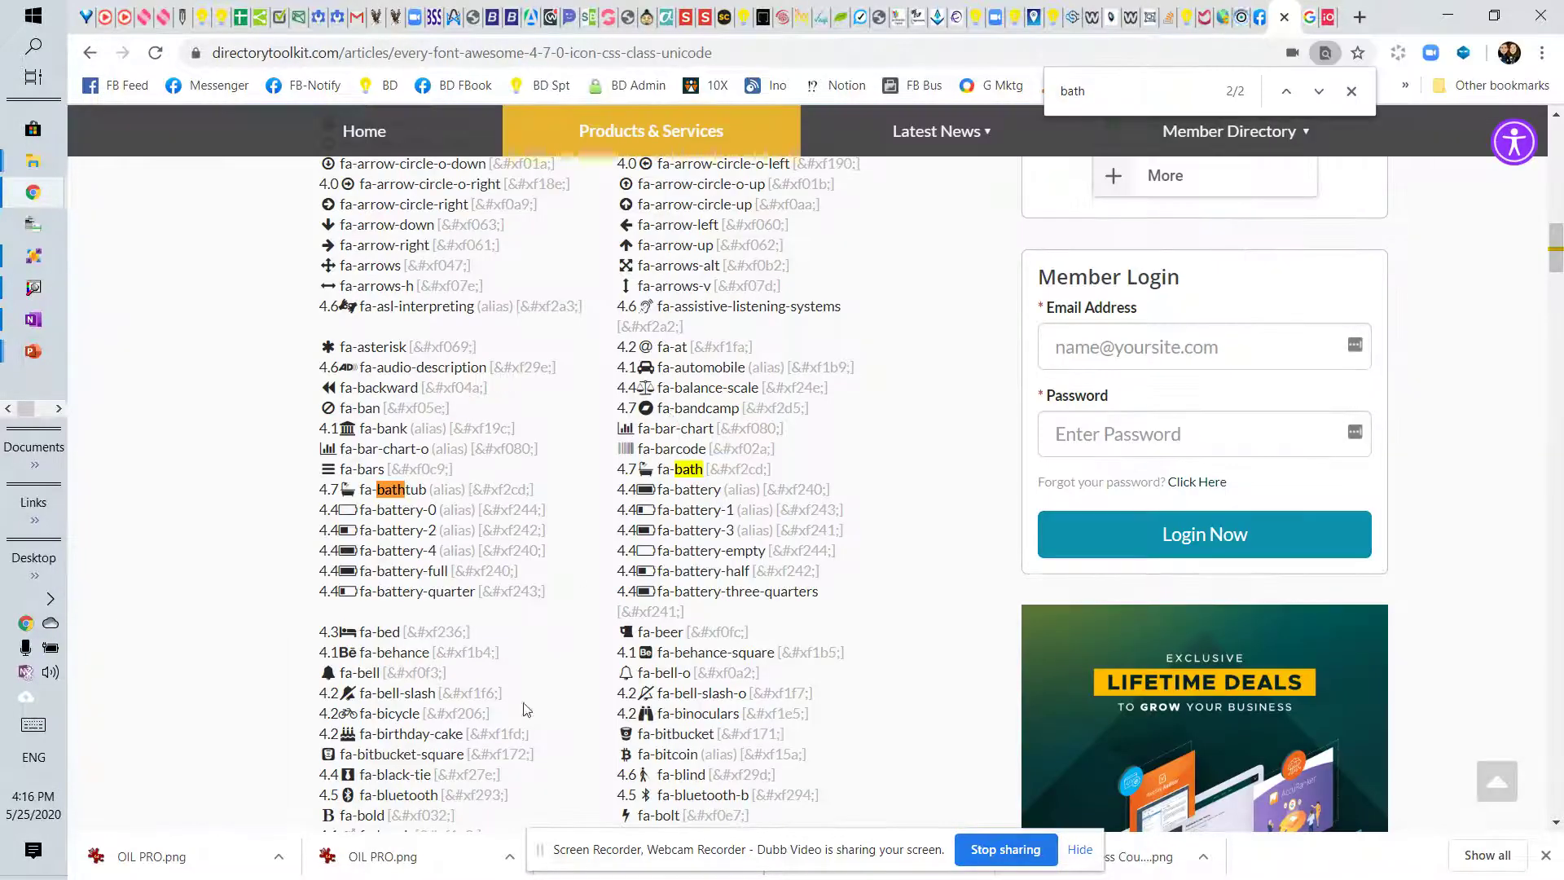
left_click(1222, 17)
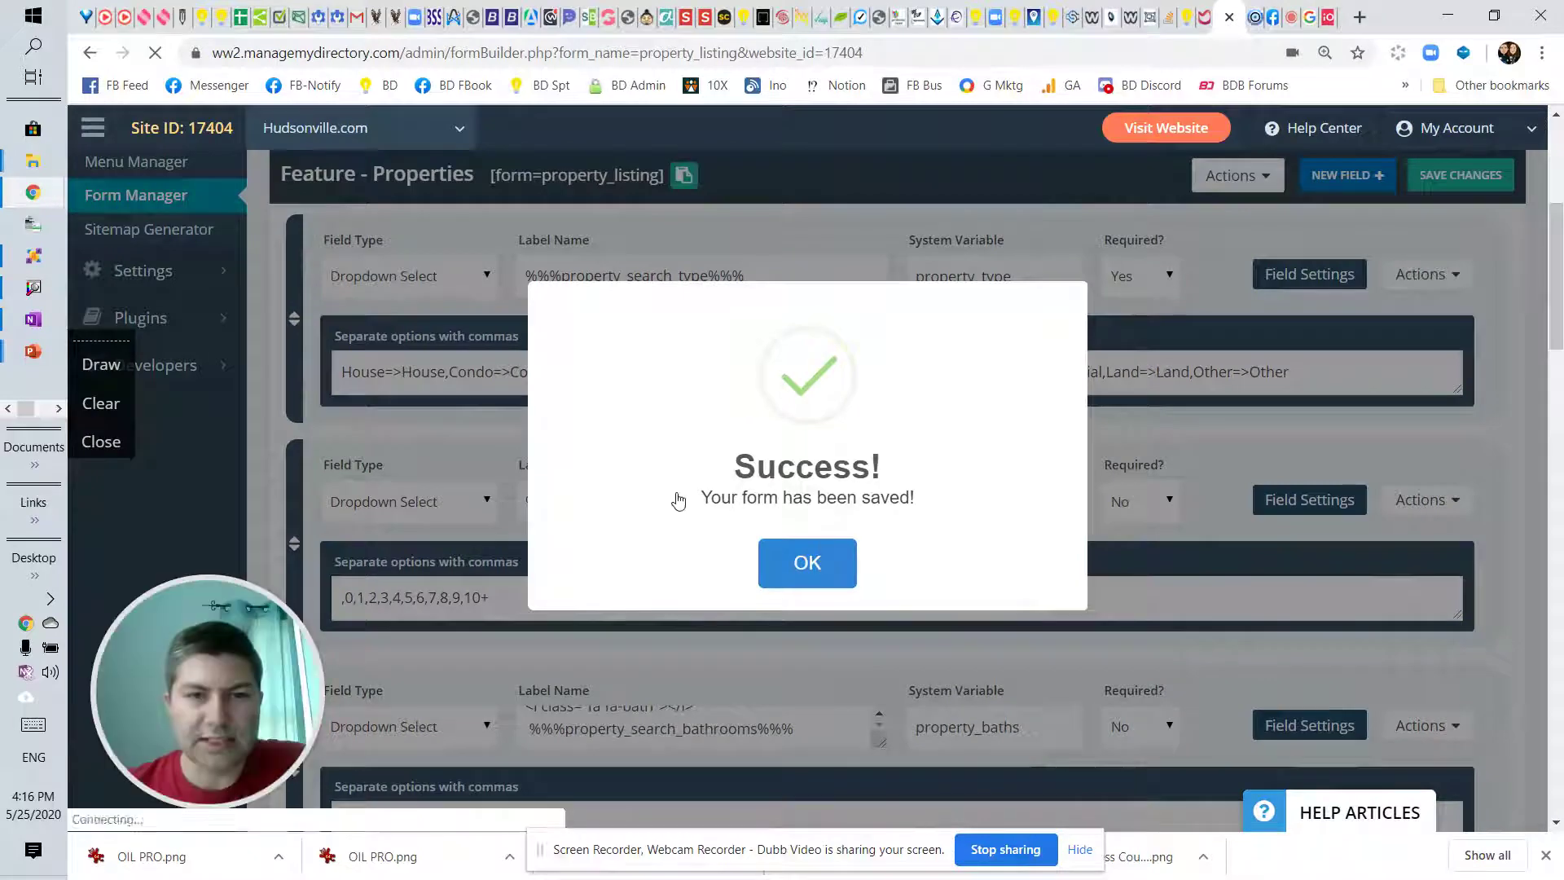
left_click(779, 555)
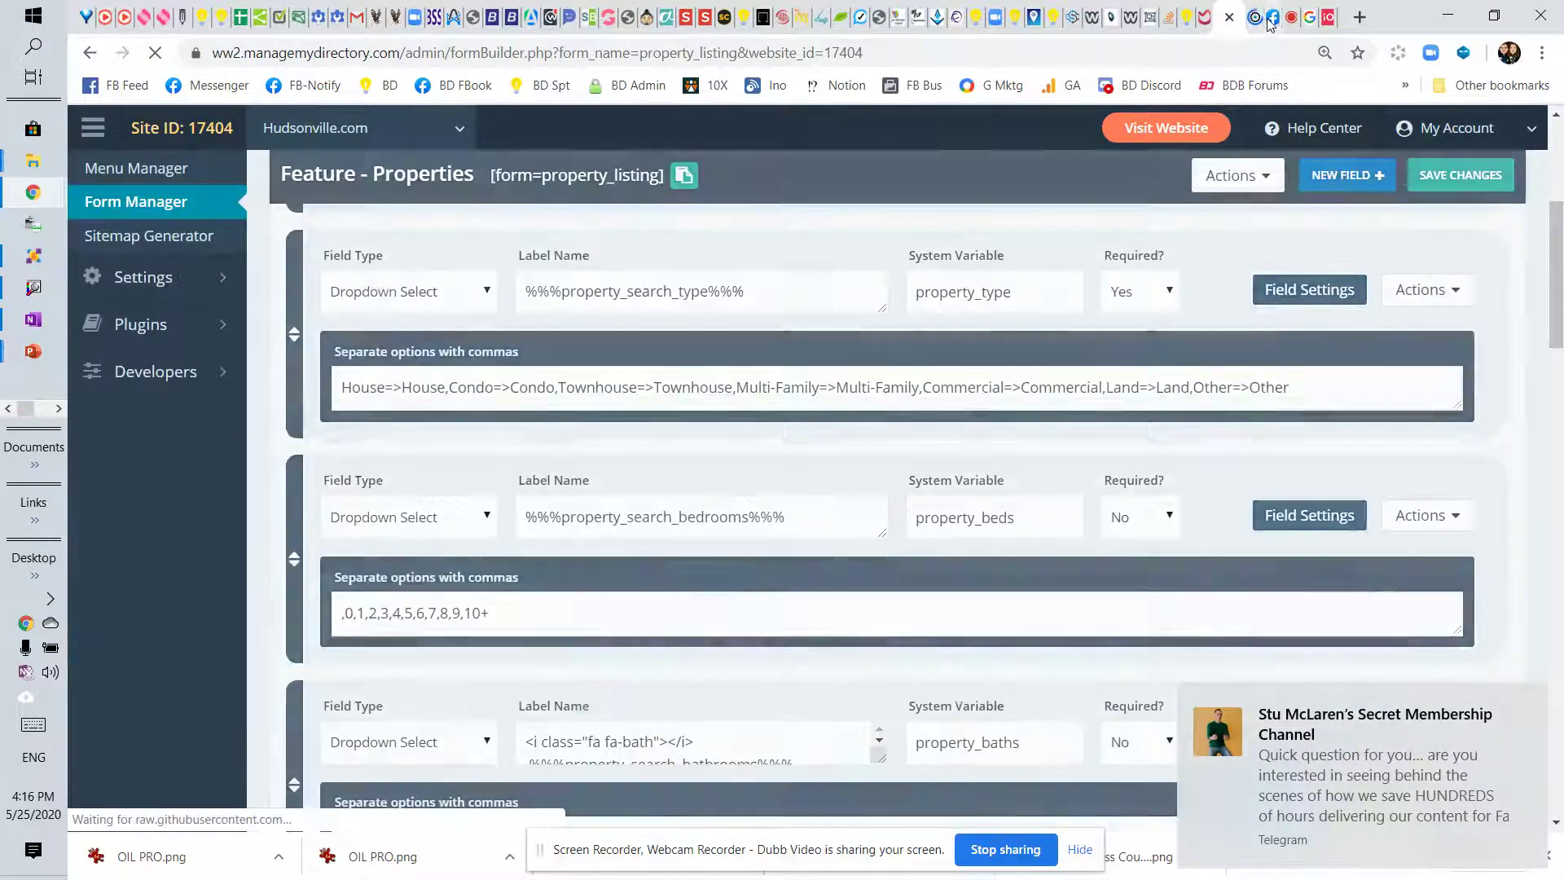
left_click(1269, 18)
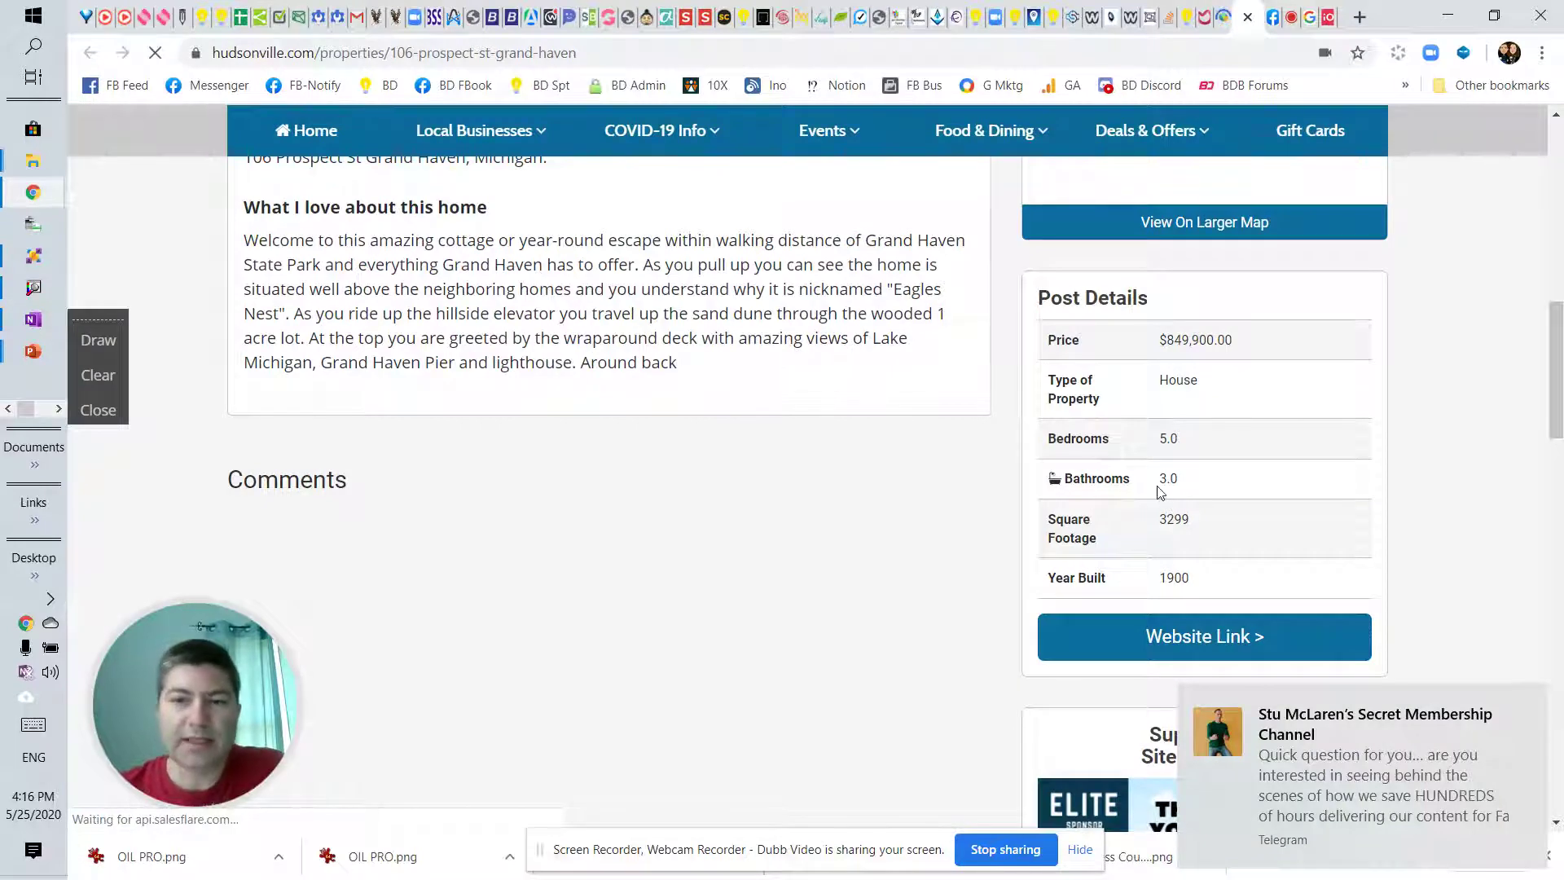
scroll(560, 563, "up", 5)
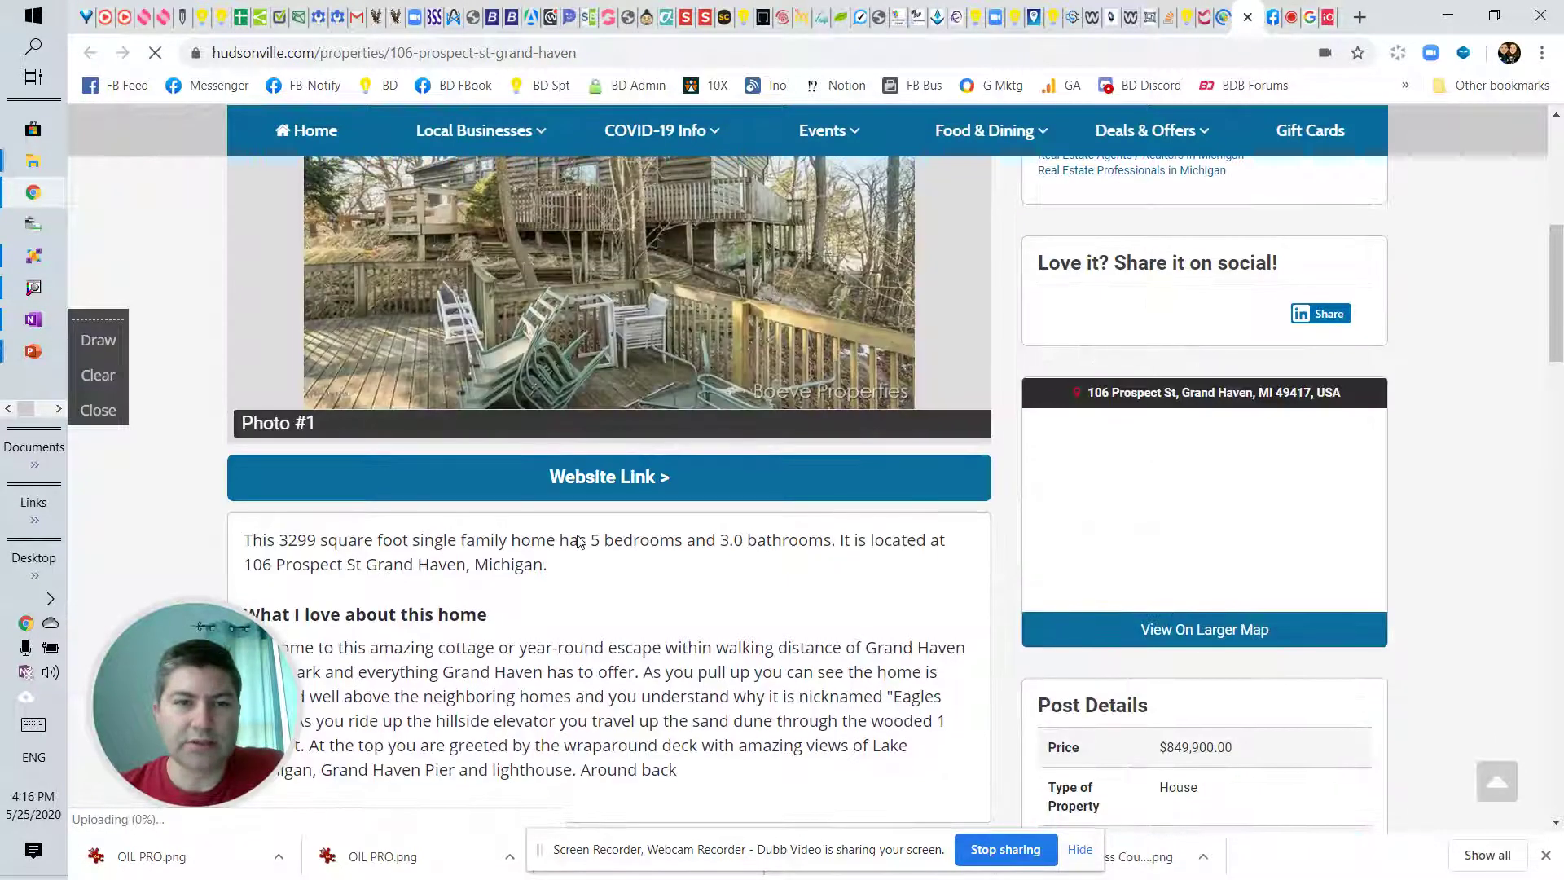
scroll(560, 563, "down", 2)
scroll(559, 563, "down", 2)
scroll(527, 517, "down", 1)
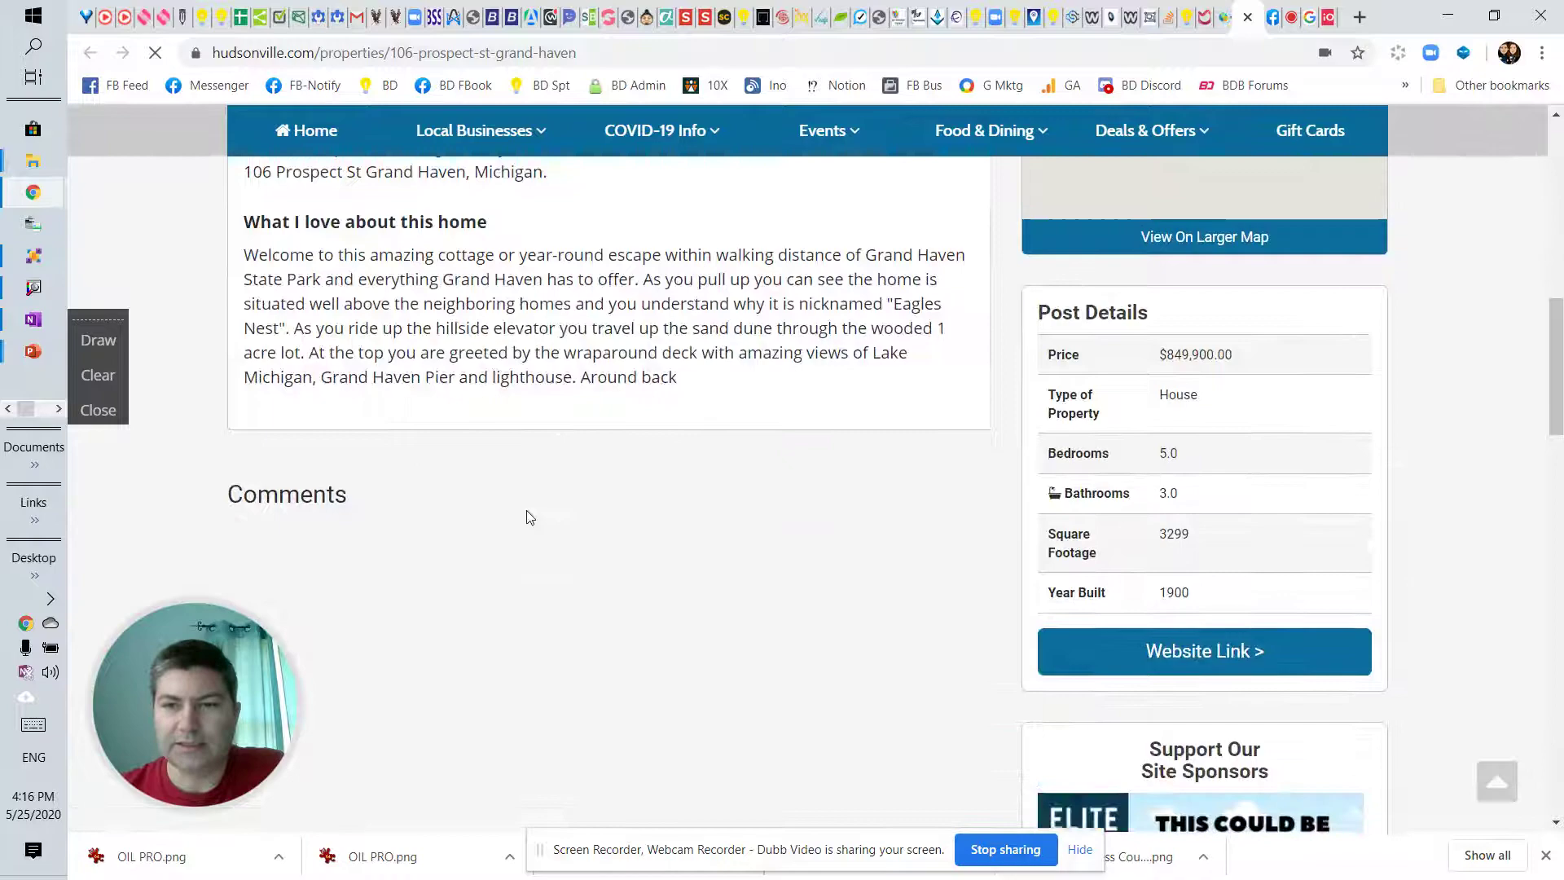
scroll(888, 562, "up", 3)
scroll(888, 562, "down", 5)
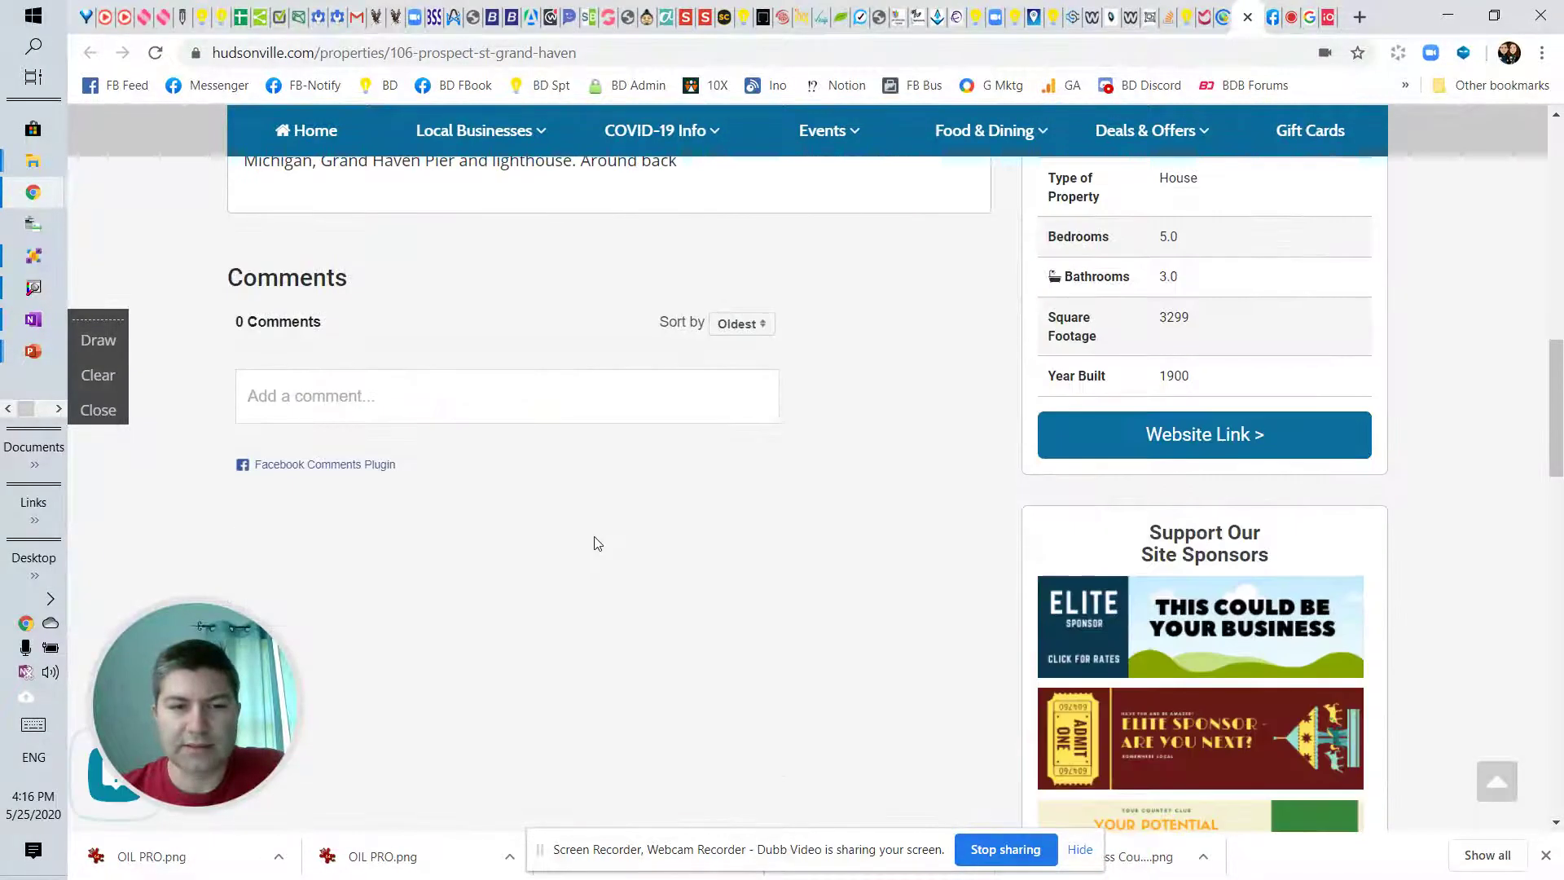
scroll(594, 542, "up", 4)
scroll(604, 355, "up", 2)
scroll(1173, 595, "down", 3)
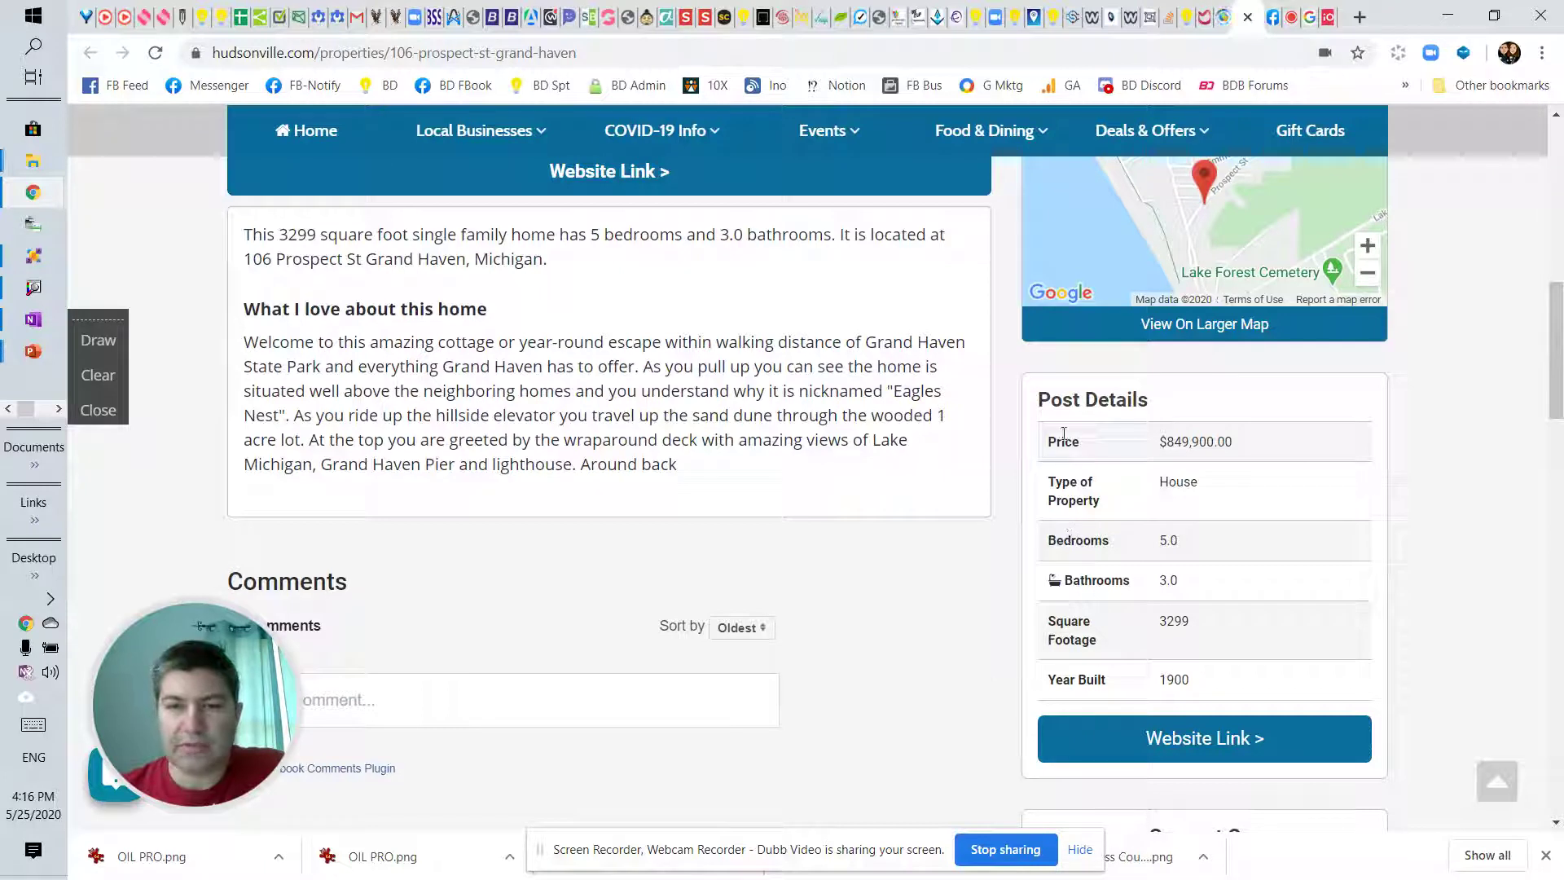
Step: Copy the image address of Stockio's free Bathtub icon
left_click(1328, 18)
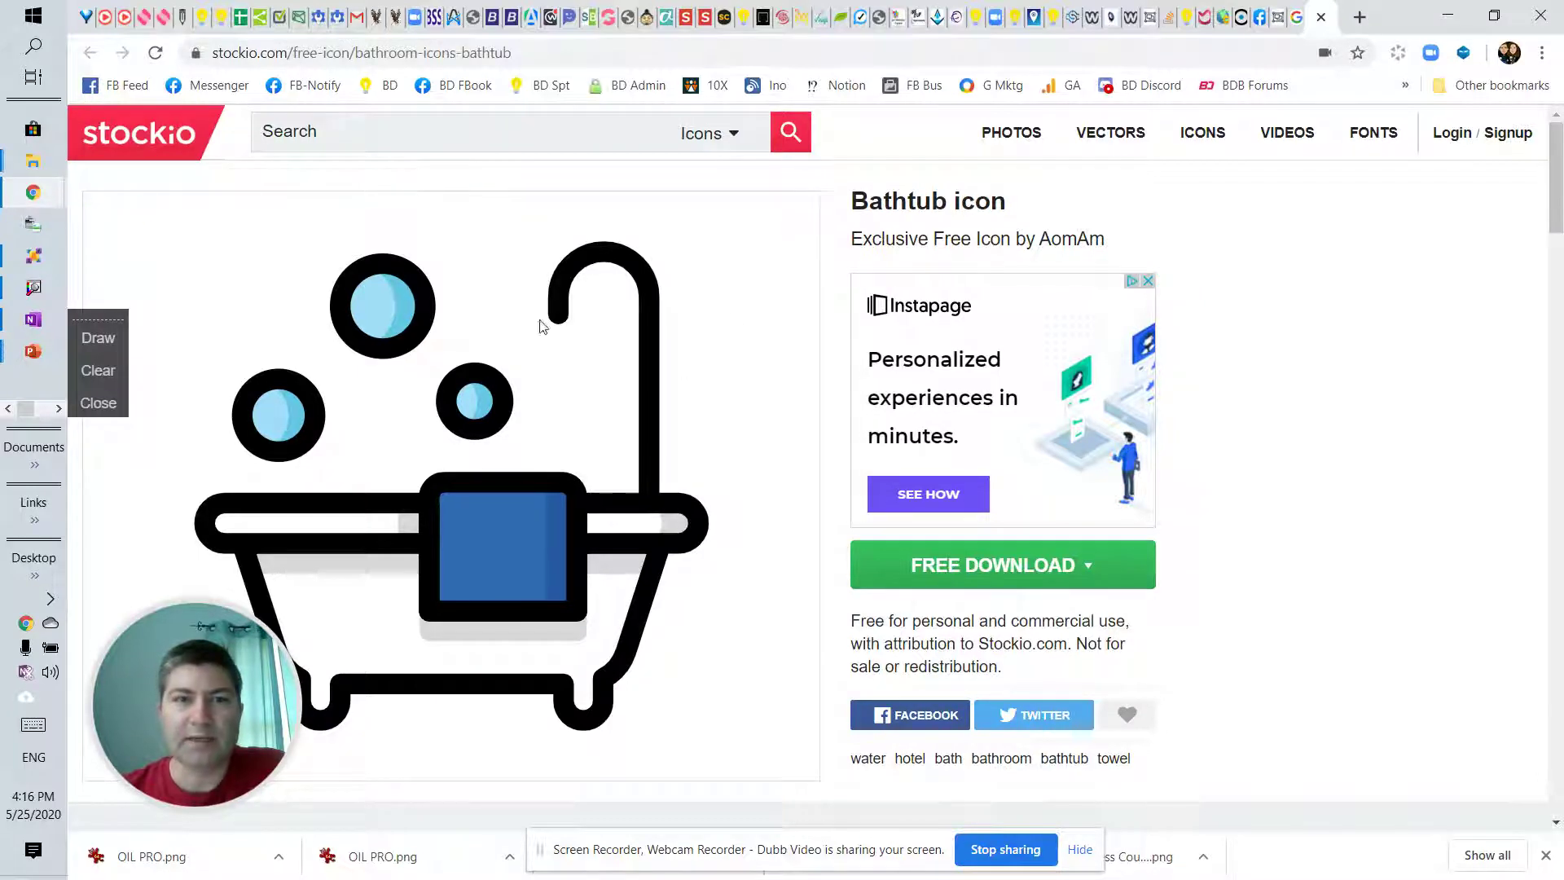
right_click(551, 484)
left_click(671, 573)
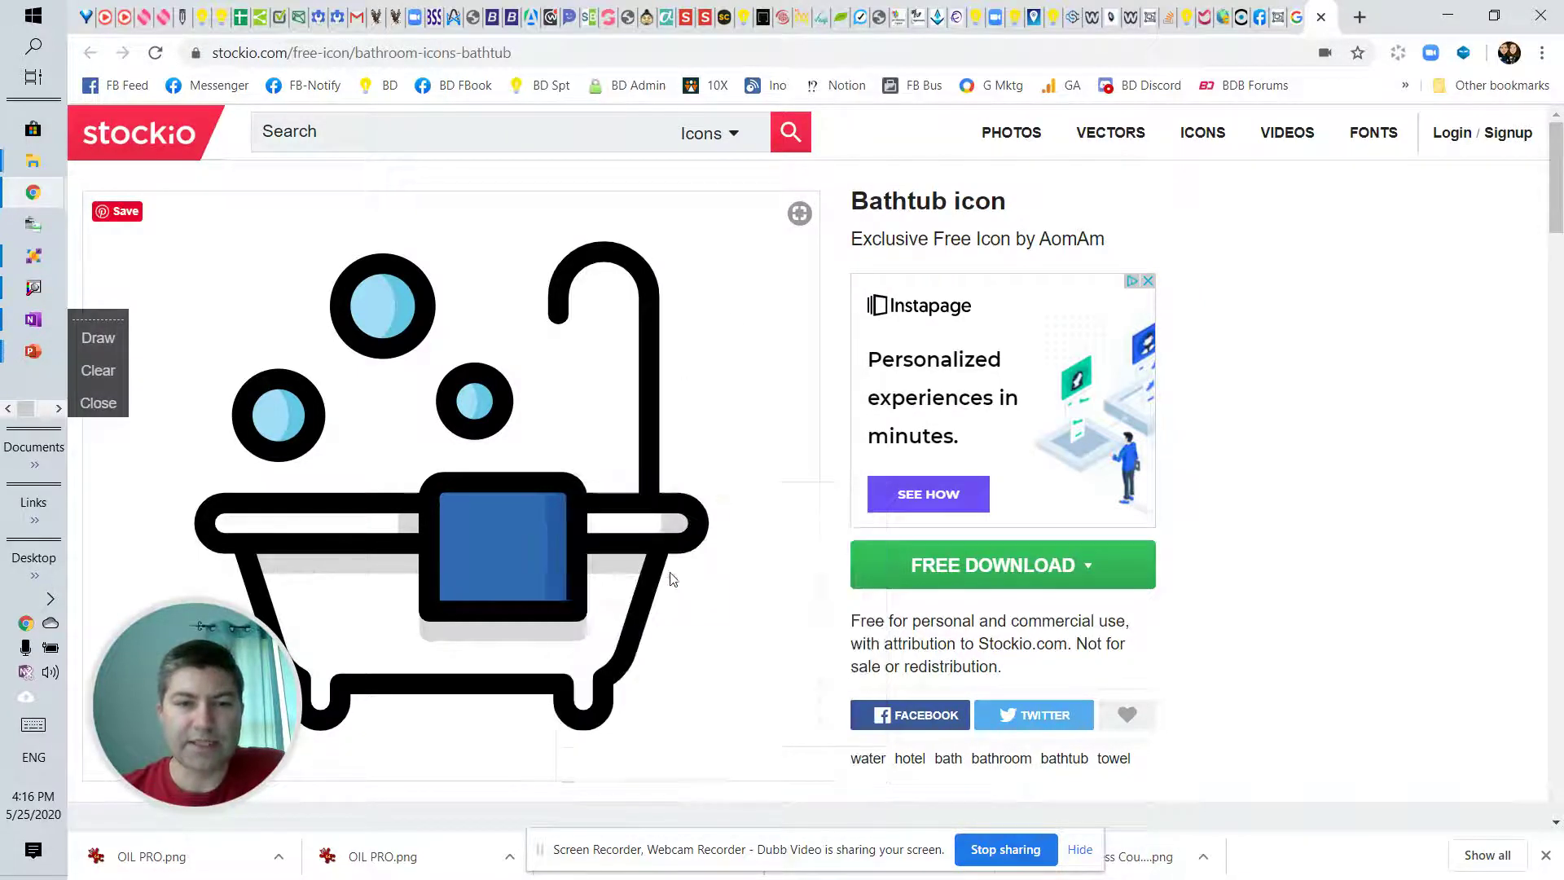
left_click(32, 319)
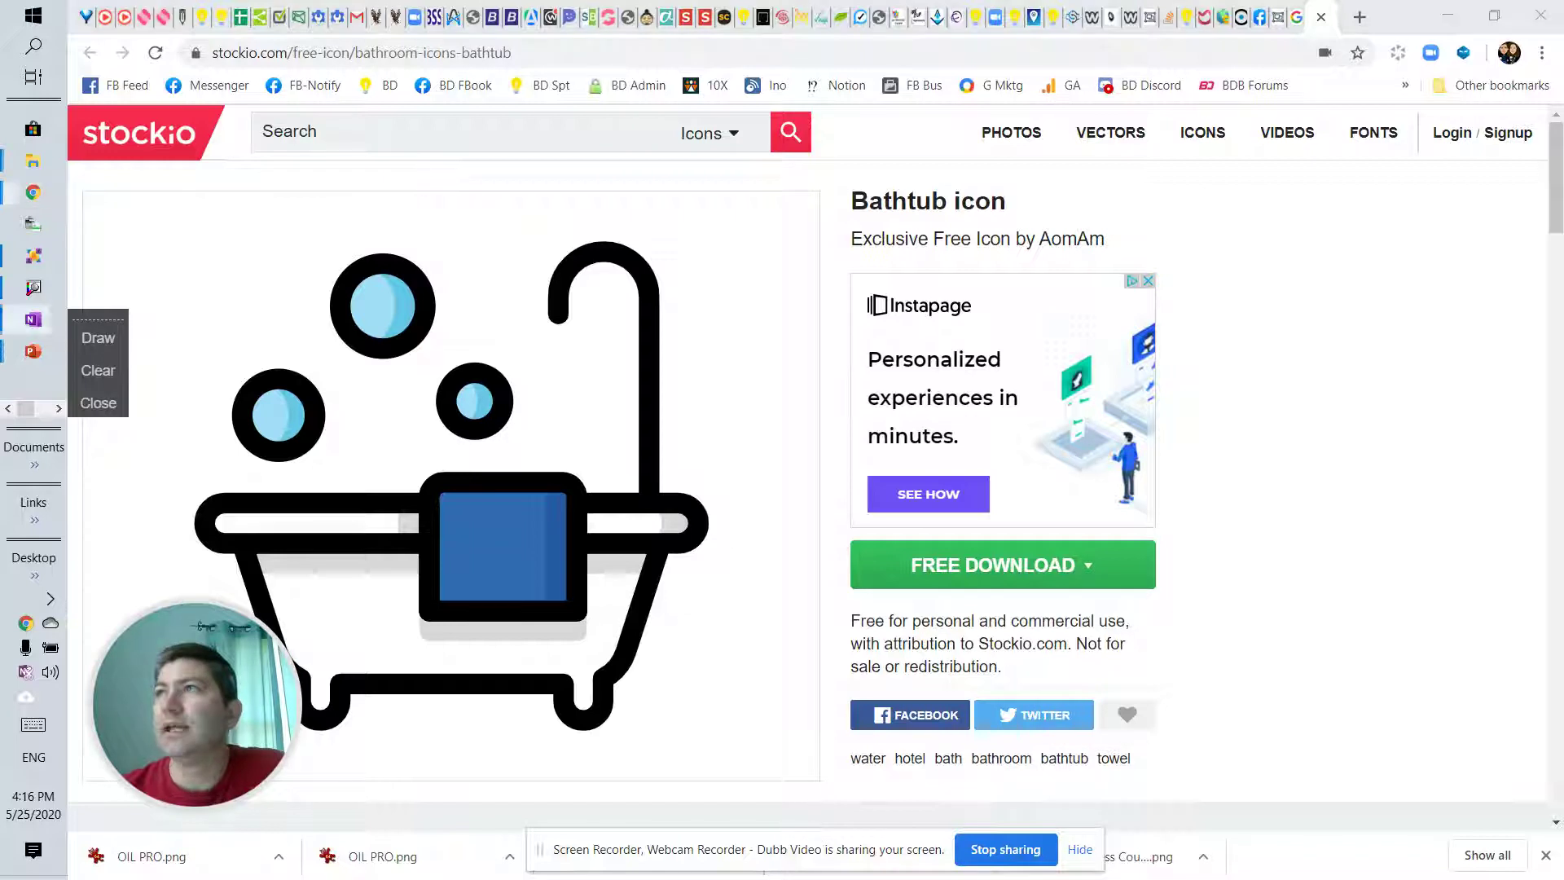
Step: Replace the fa-bath icon code in the bathrooms Label Name with the pasted bathtub img tag
left_click(1226, 22)
scroll(674, 671, "down", 2)
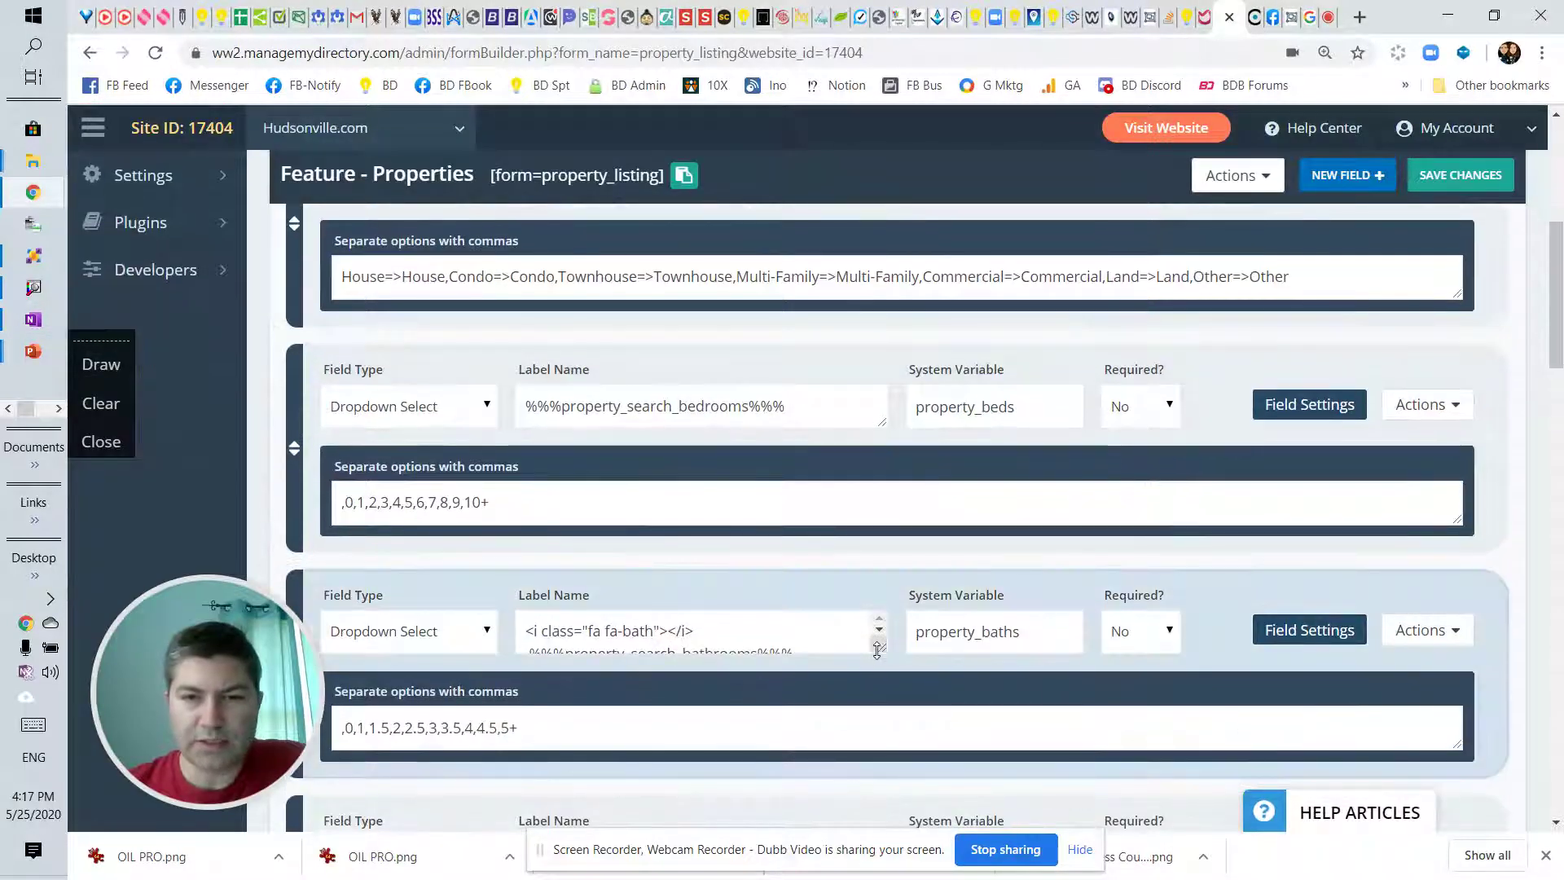
left_click_drag(877, 649, 882, 768)
left_click_drag(700, 632, 505, 624)
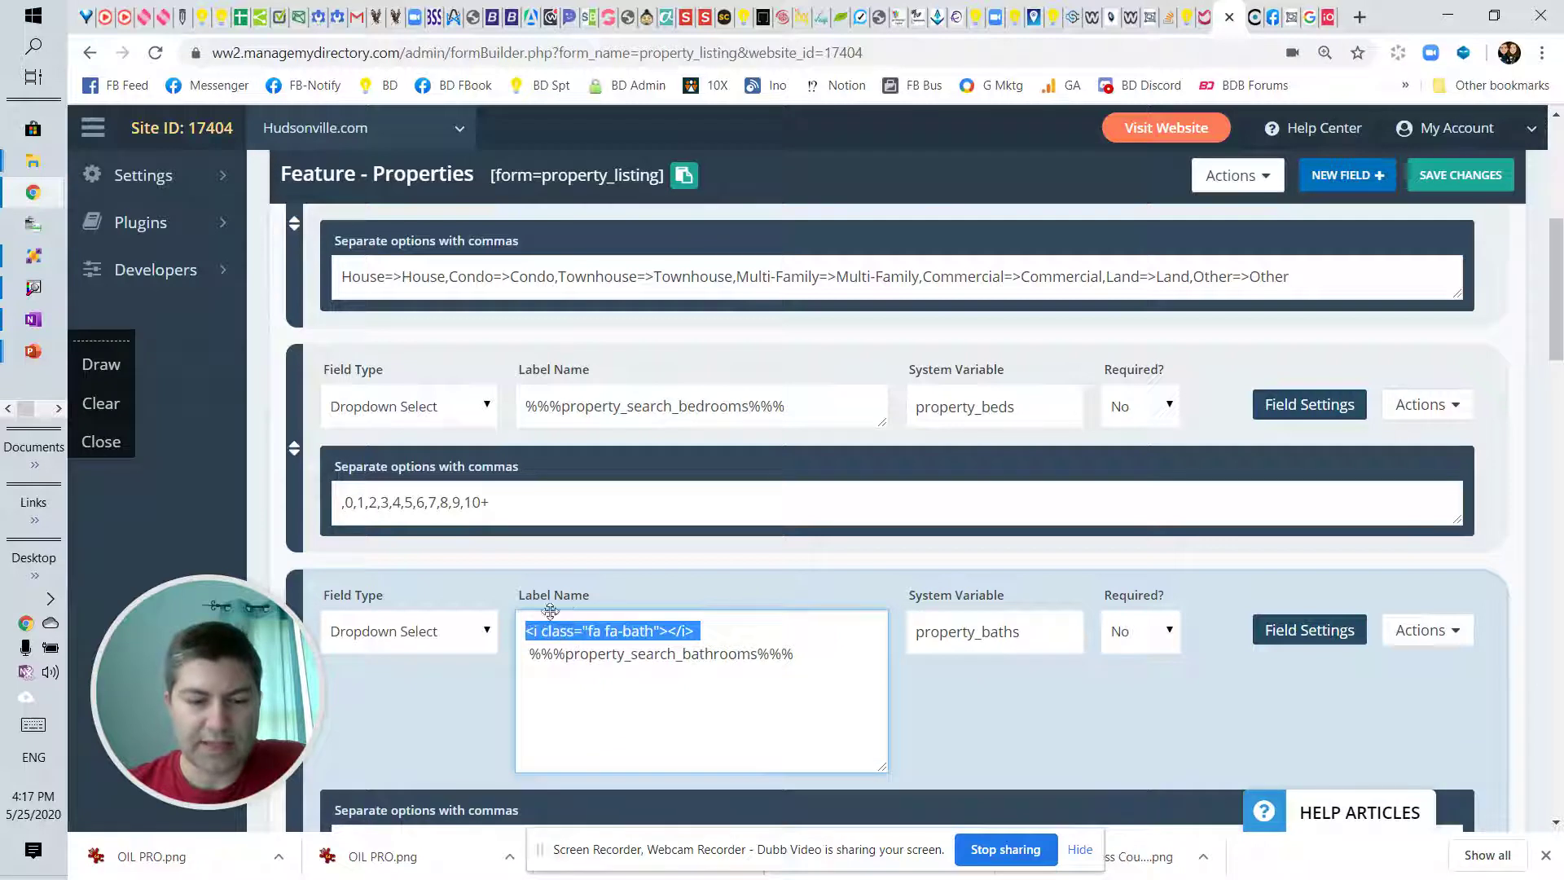
type("<img border=\"0\" alt=\"Number of Baths\" src=\" https://d29fhpw069ctt2.cloudfront.net/icon/image/85072/preview.svg \" width=\"15\" height=\"15\">")
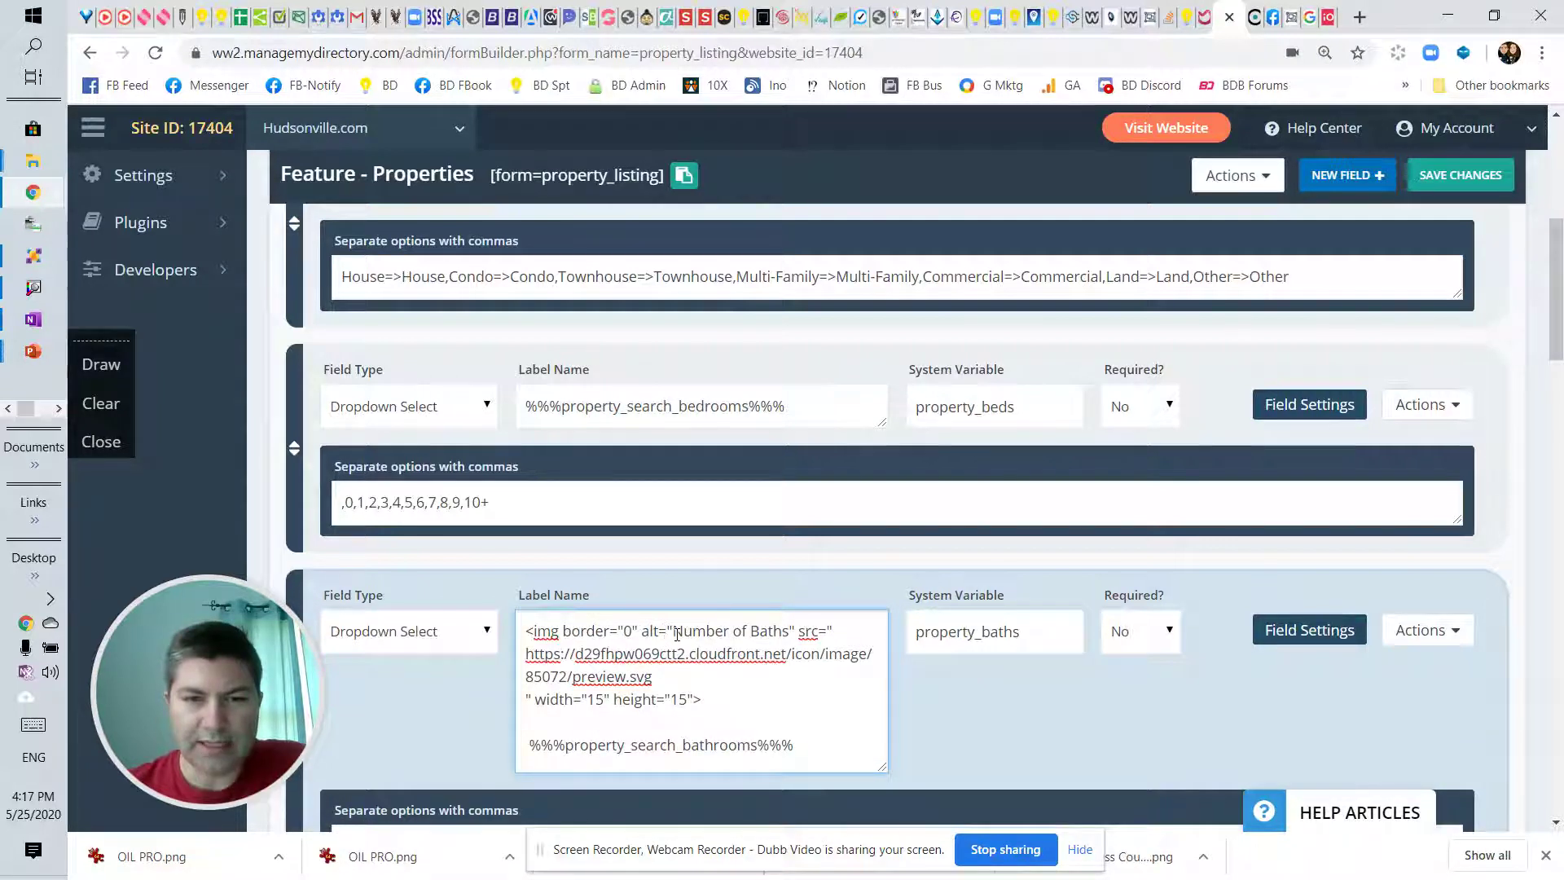
Step: Check the img tag's 'Number of Baths' alt text
left_click_drag(672, 631, 790, 636)
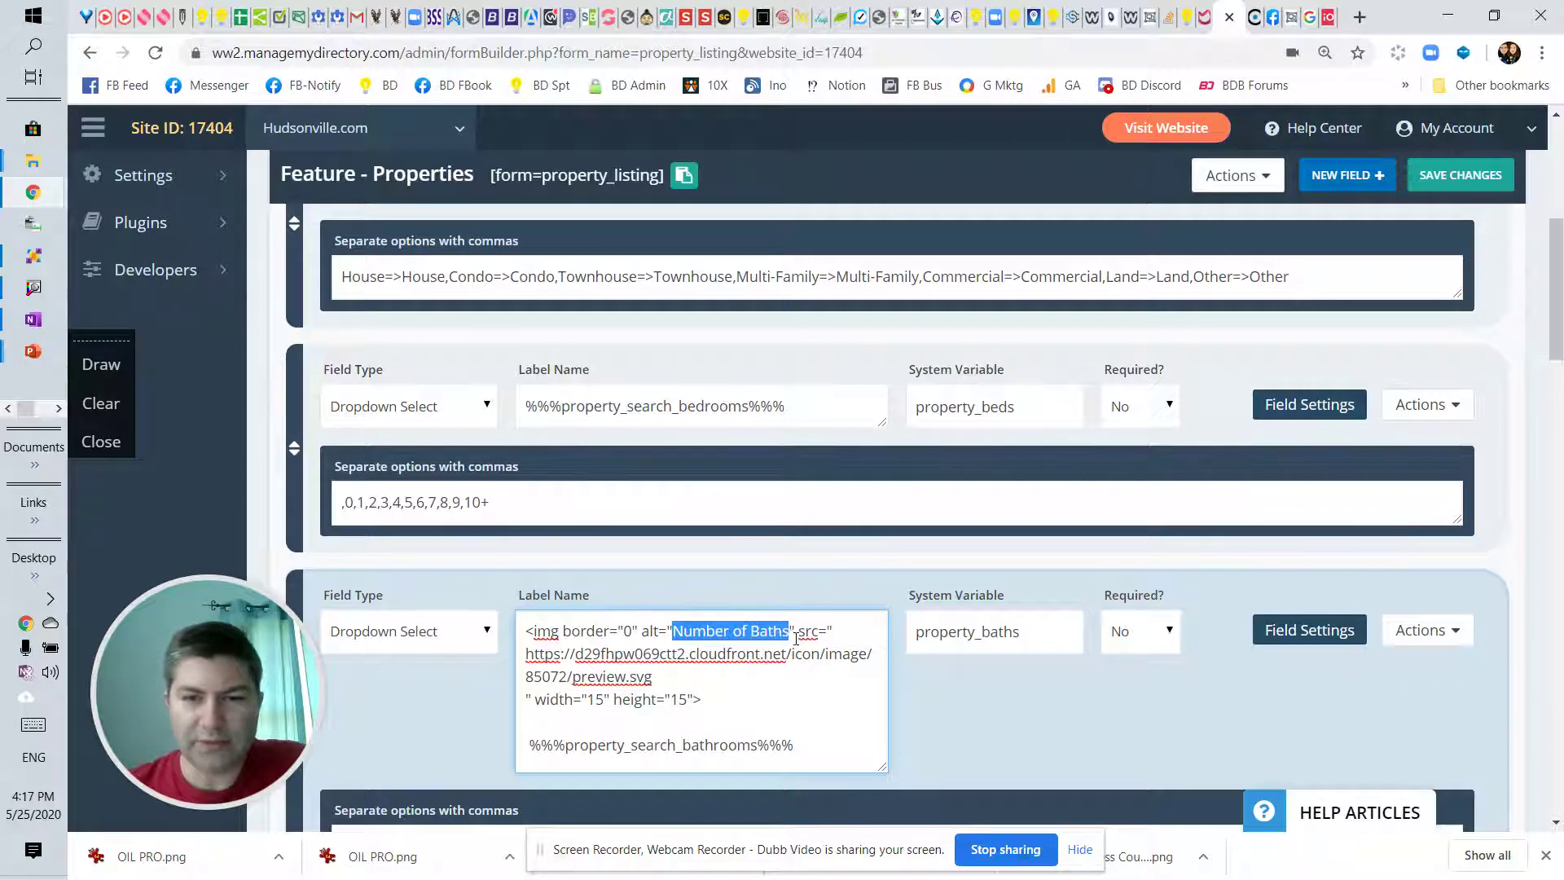
left_click(809, 628)
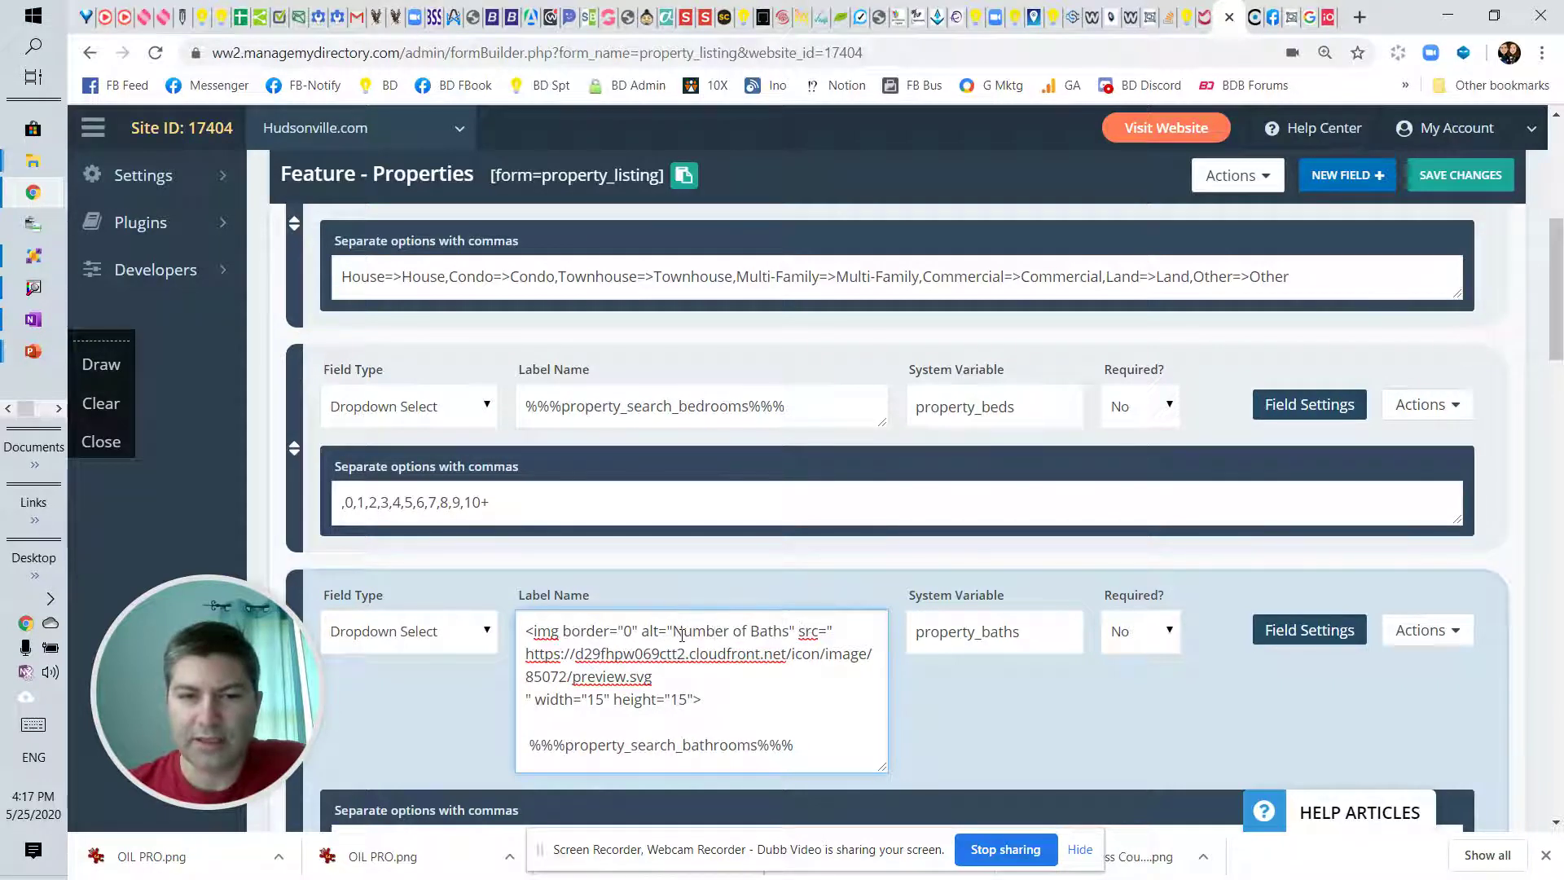
left_click_drag(674, 632, 789, 633)
left_click(790, 632)
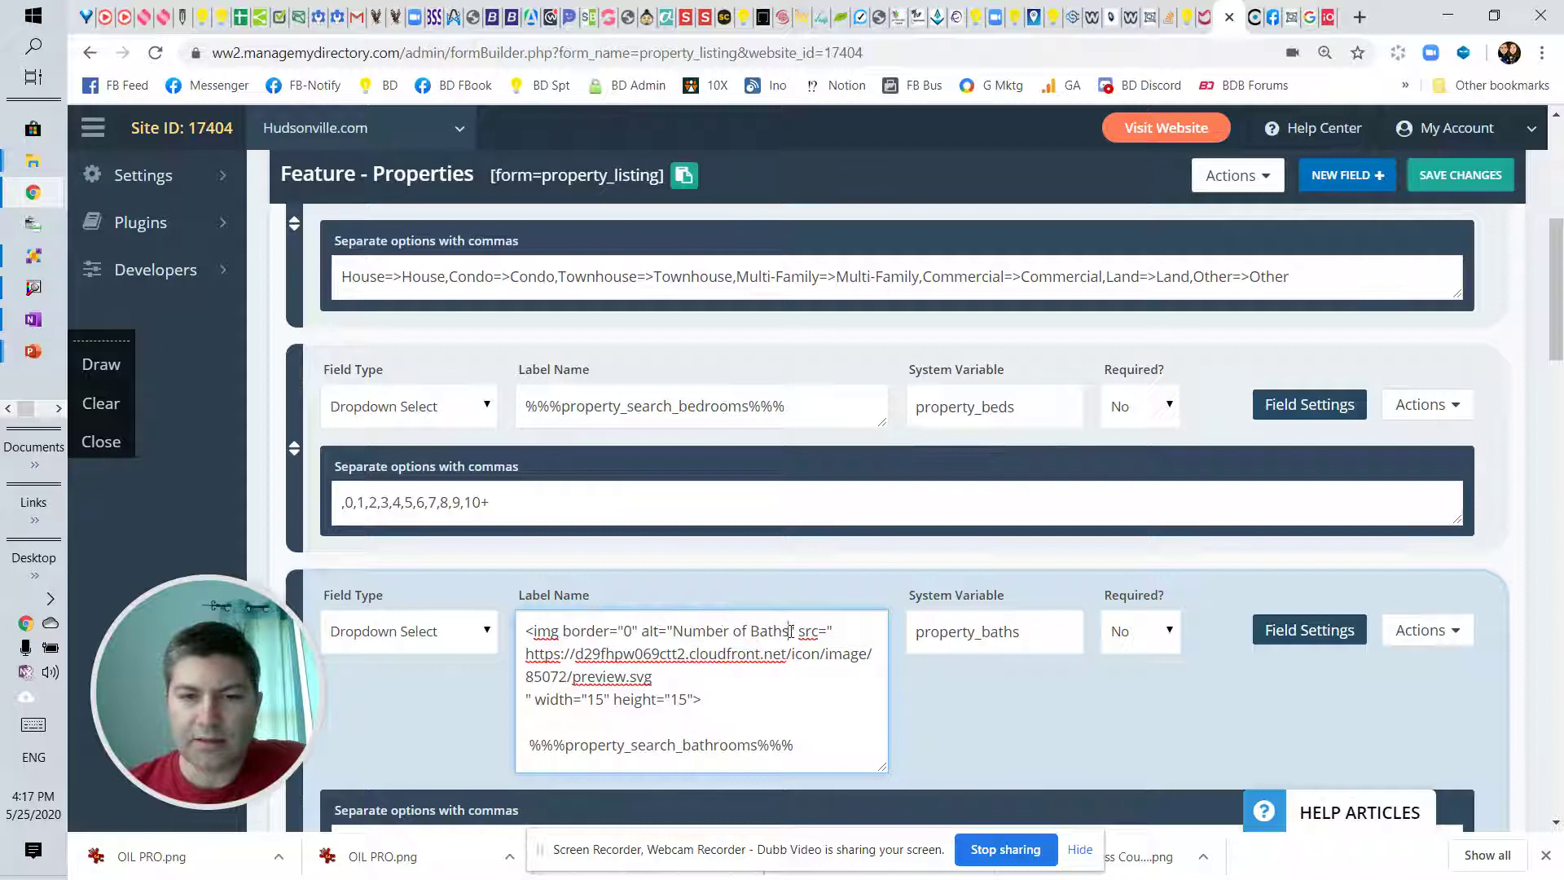
left_click_drag(675, 632, 791, 632)
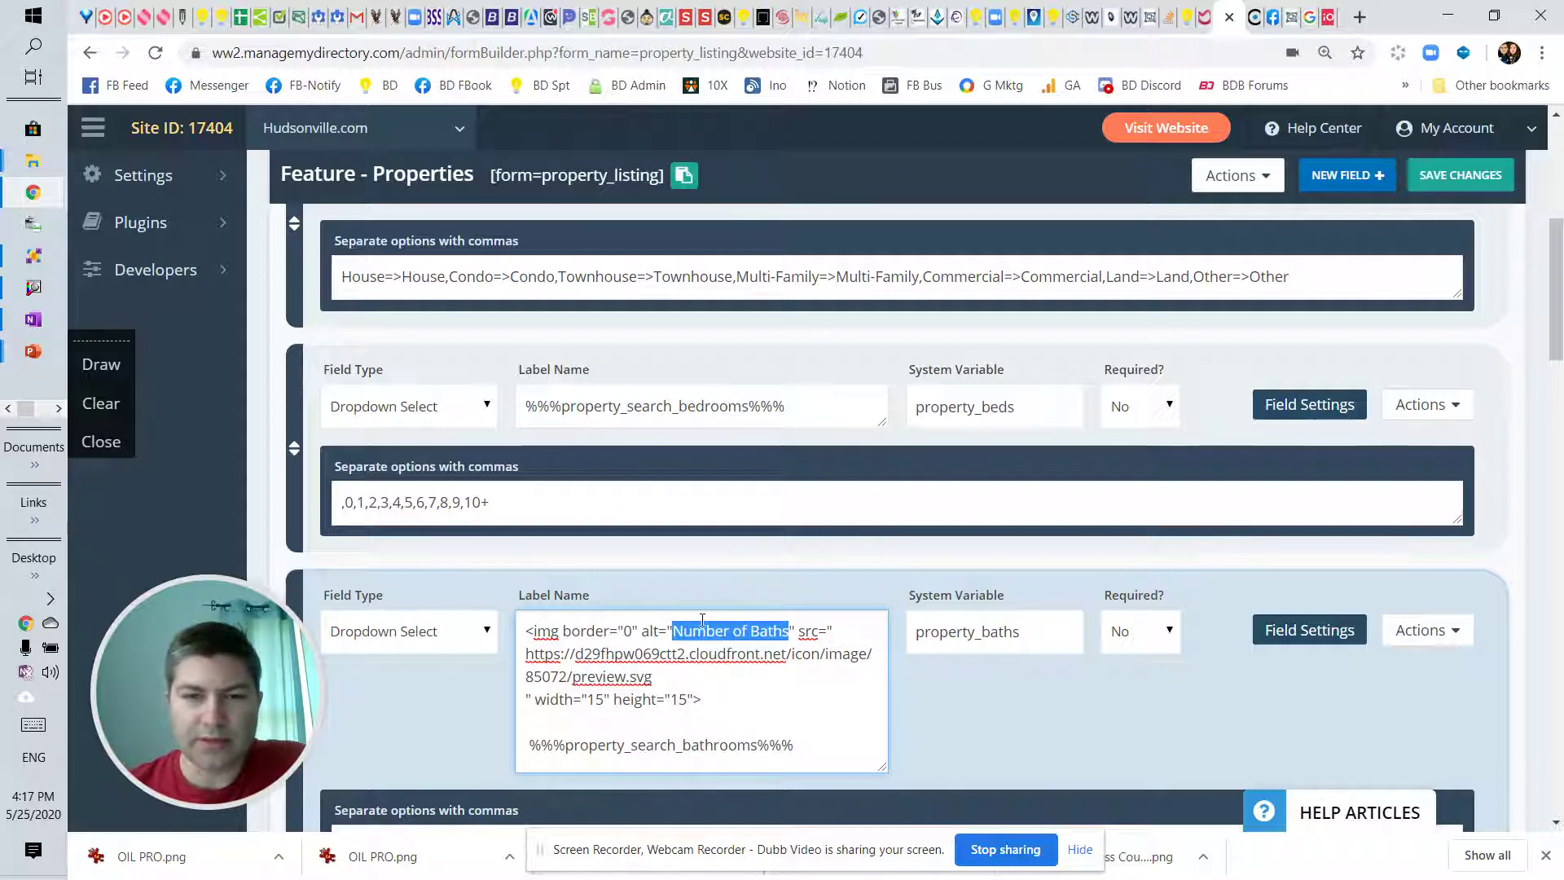
left_click(675, 631)
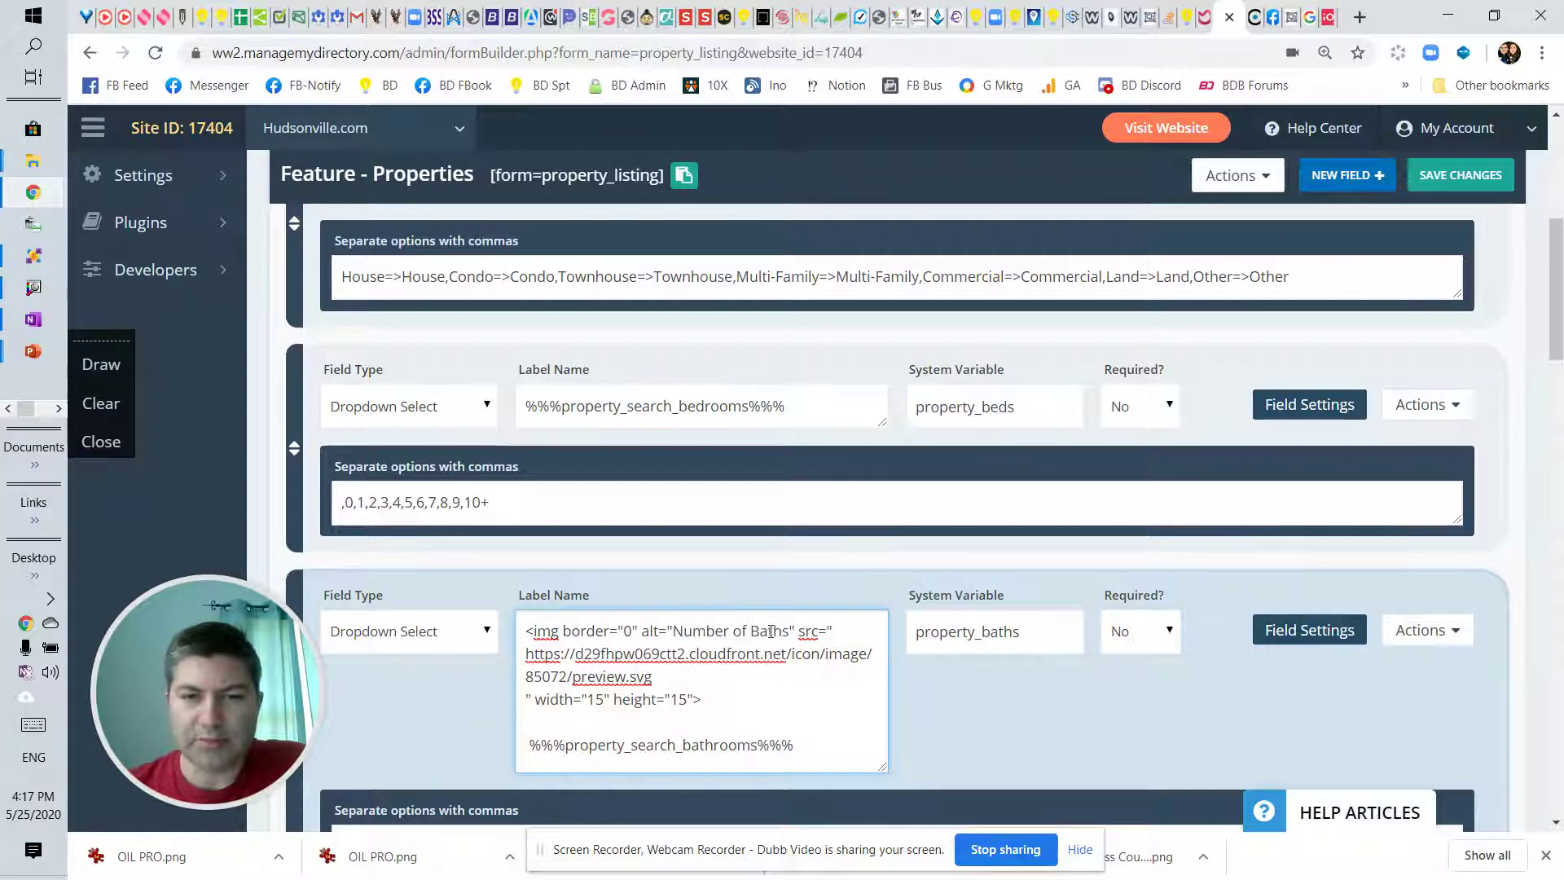
key("Left")
key("Left")
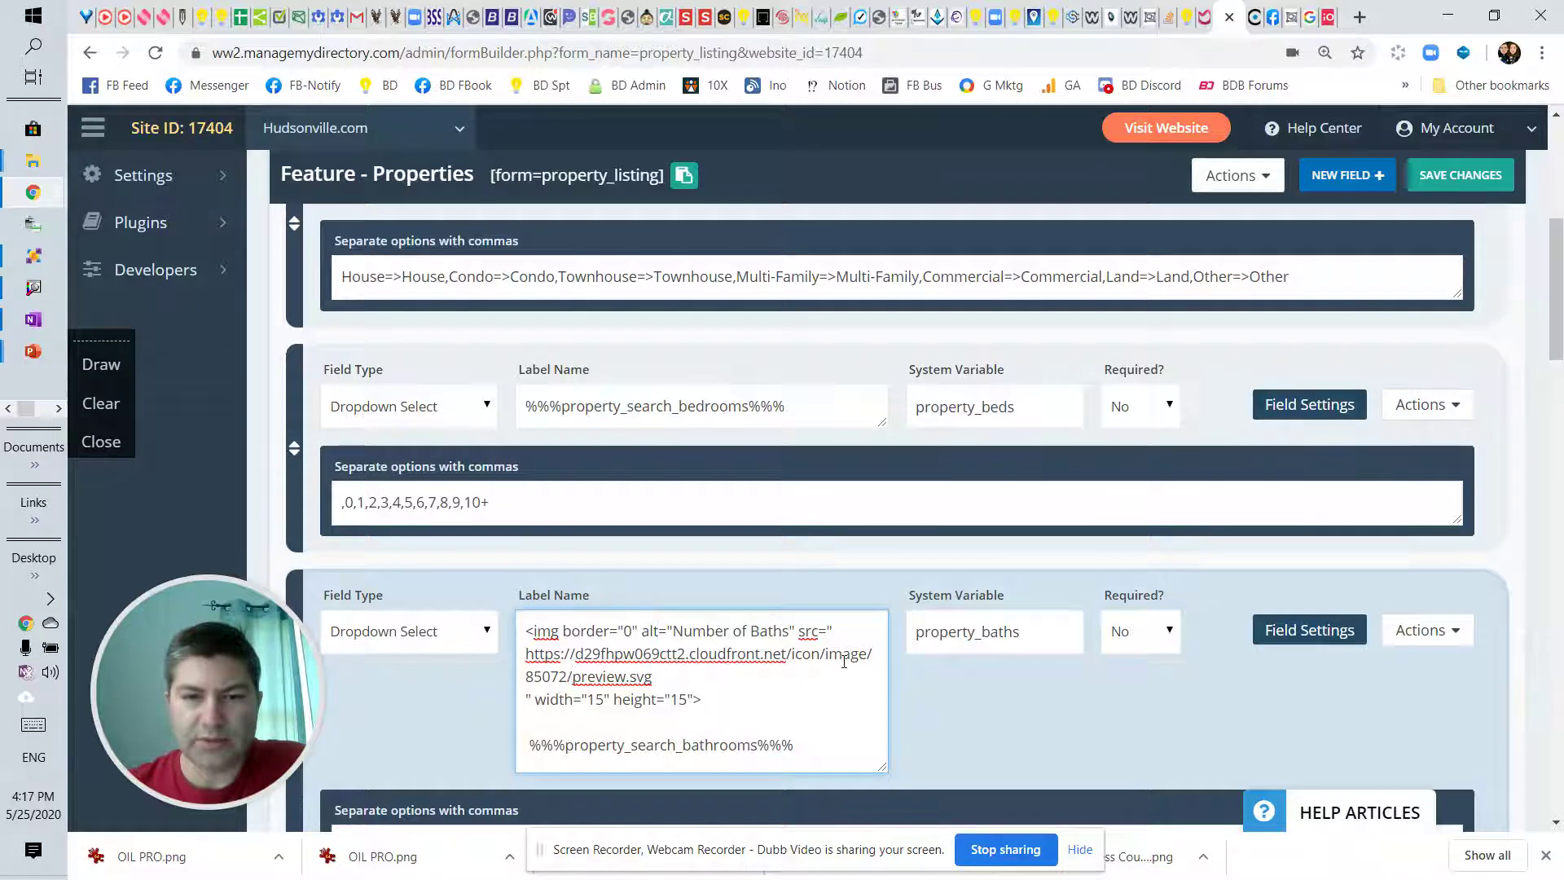
Step: Remove the blank line and leading space between the img tag and the bathrooms variable
left_click(685, 679)
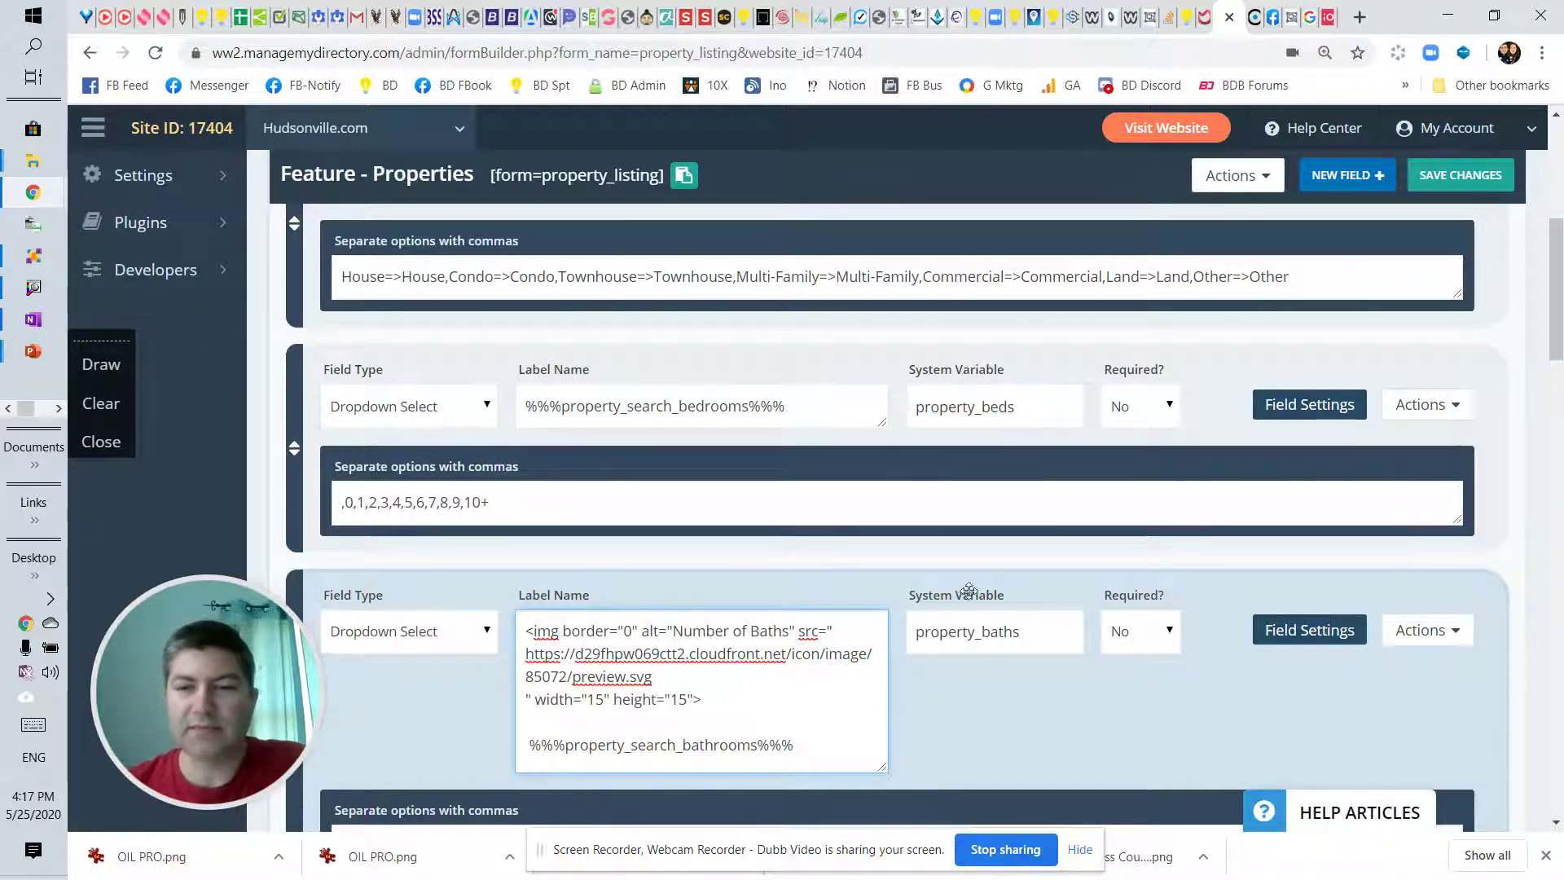
left_click(1255, 502)
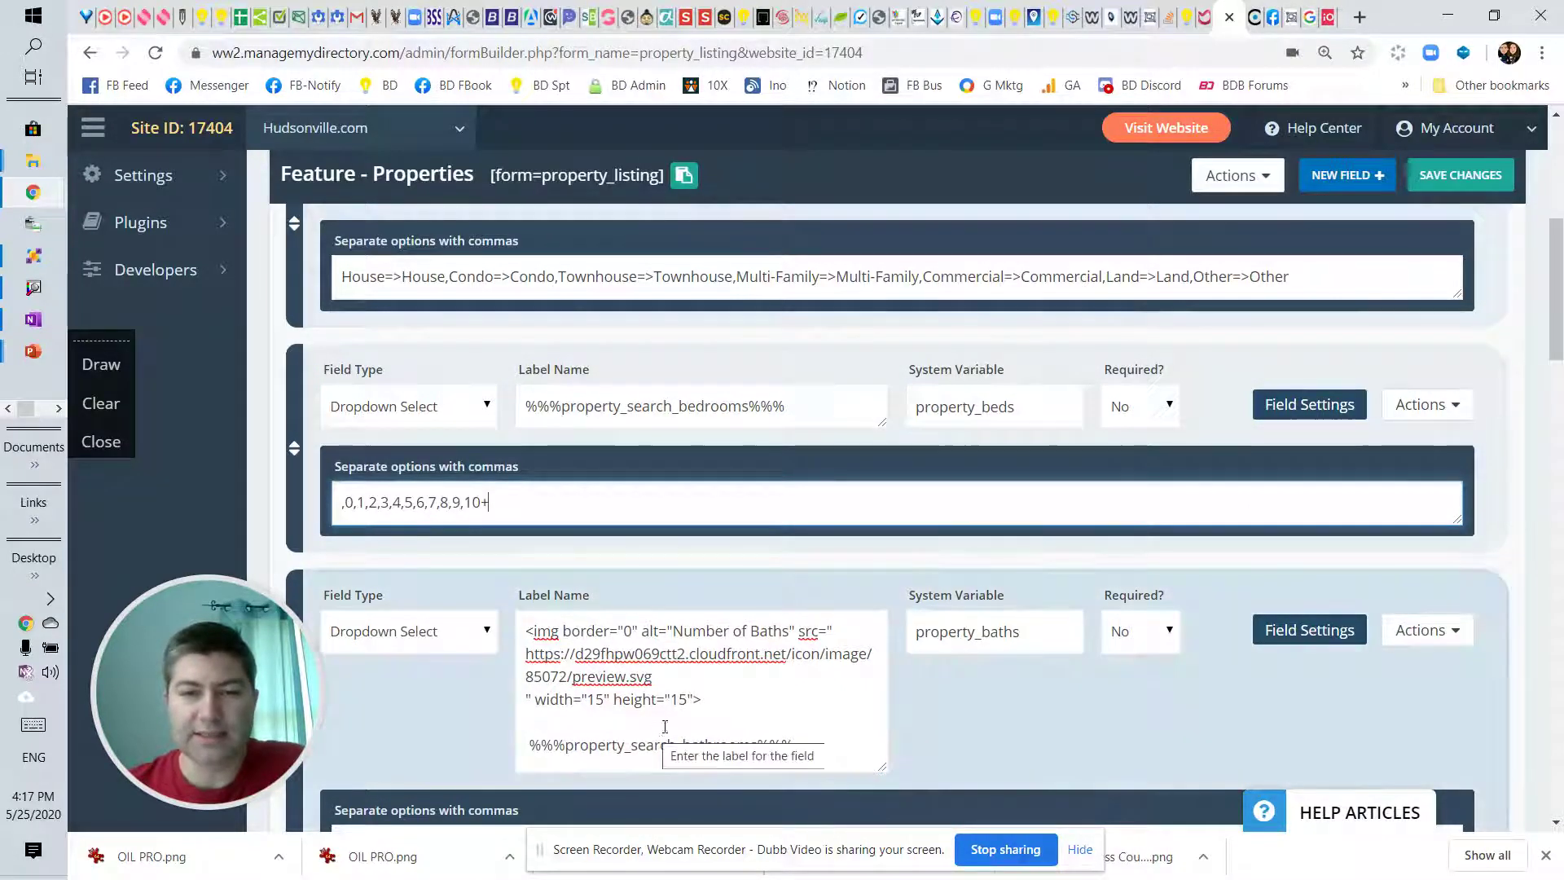
left_click(736, 696)
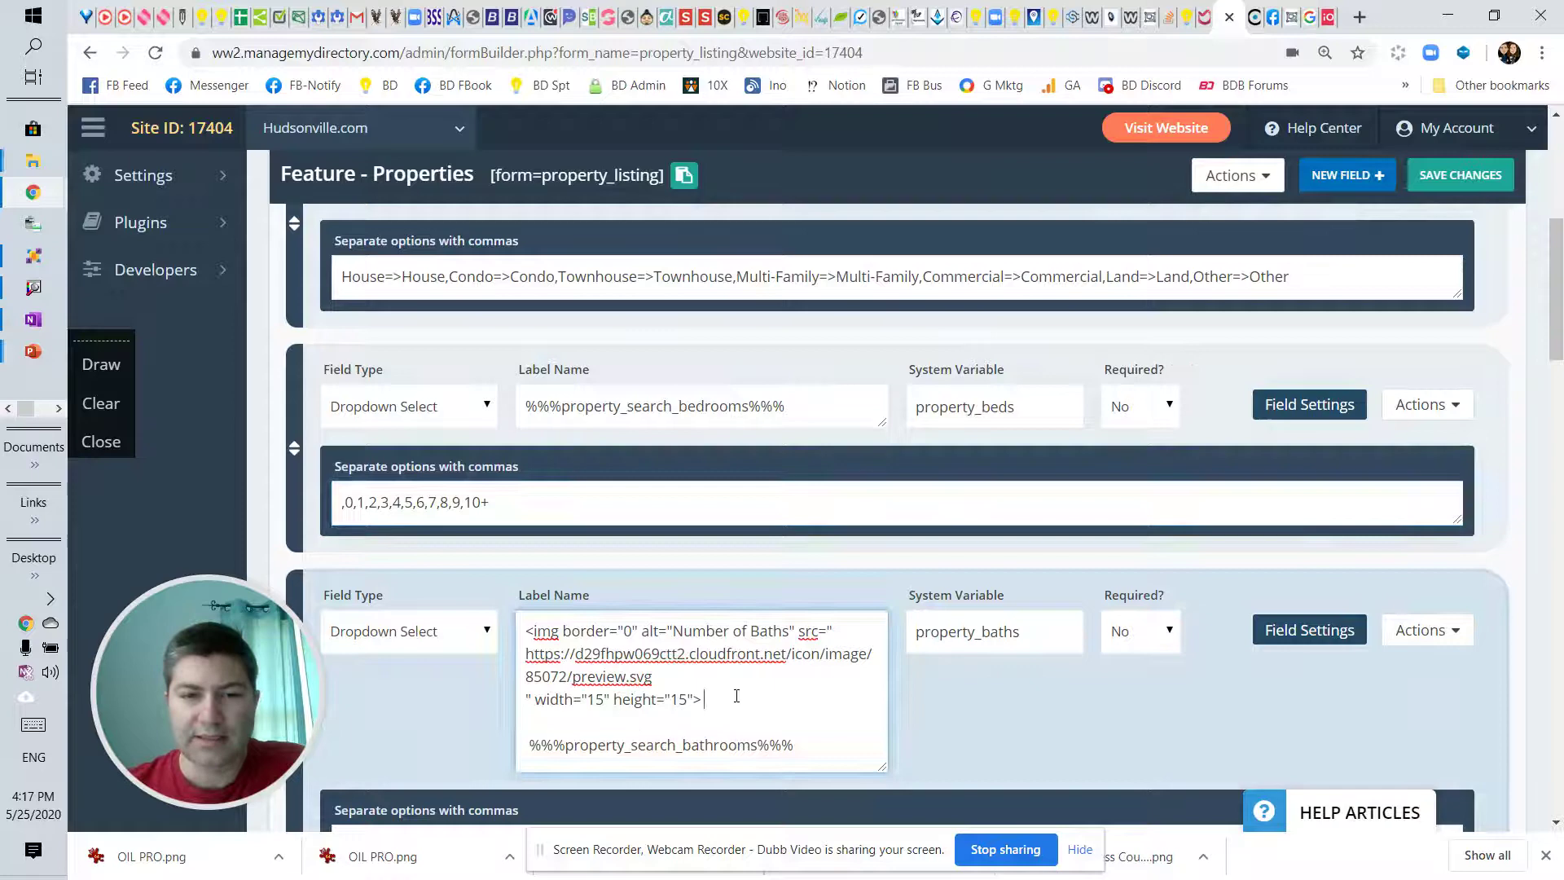
key("Delete")
key("Right")
key("Delete")
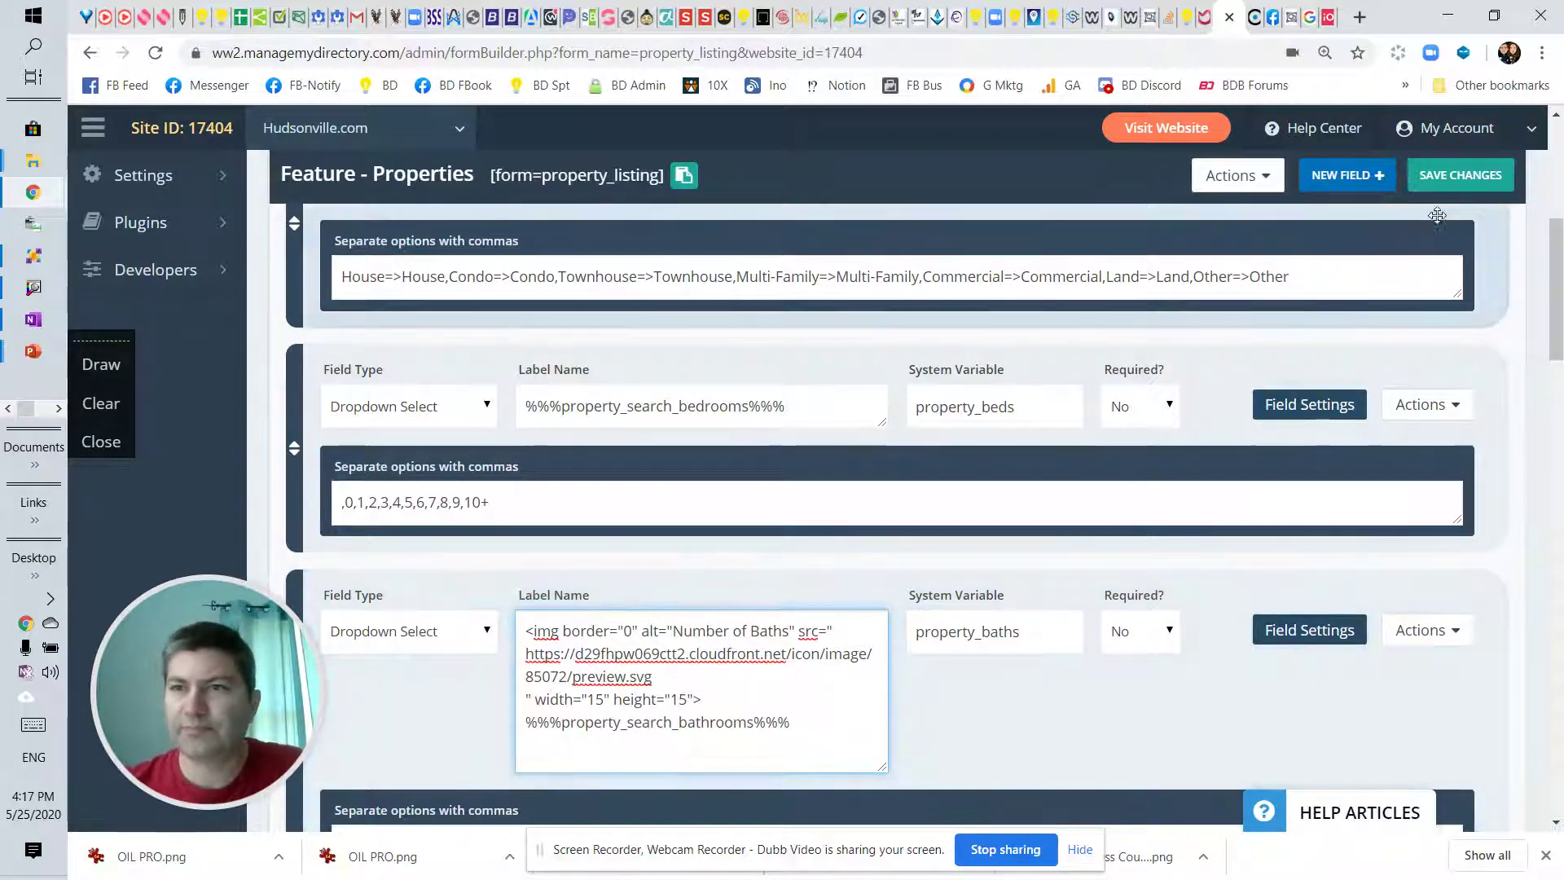
Step: Save the properties form and check the bathtub image beside Bathrooms on the live listing
left_click(1461, 174)
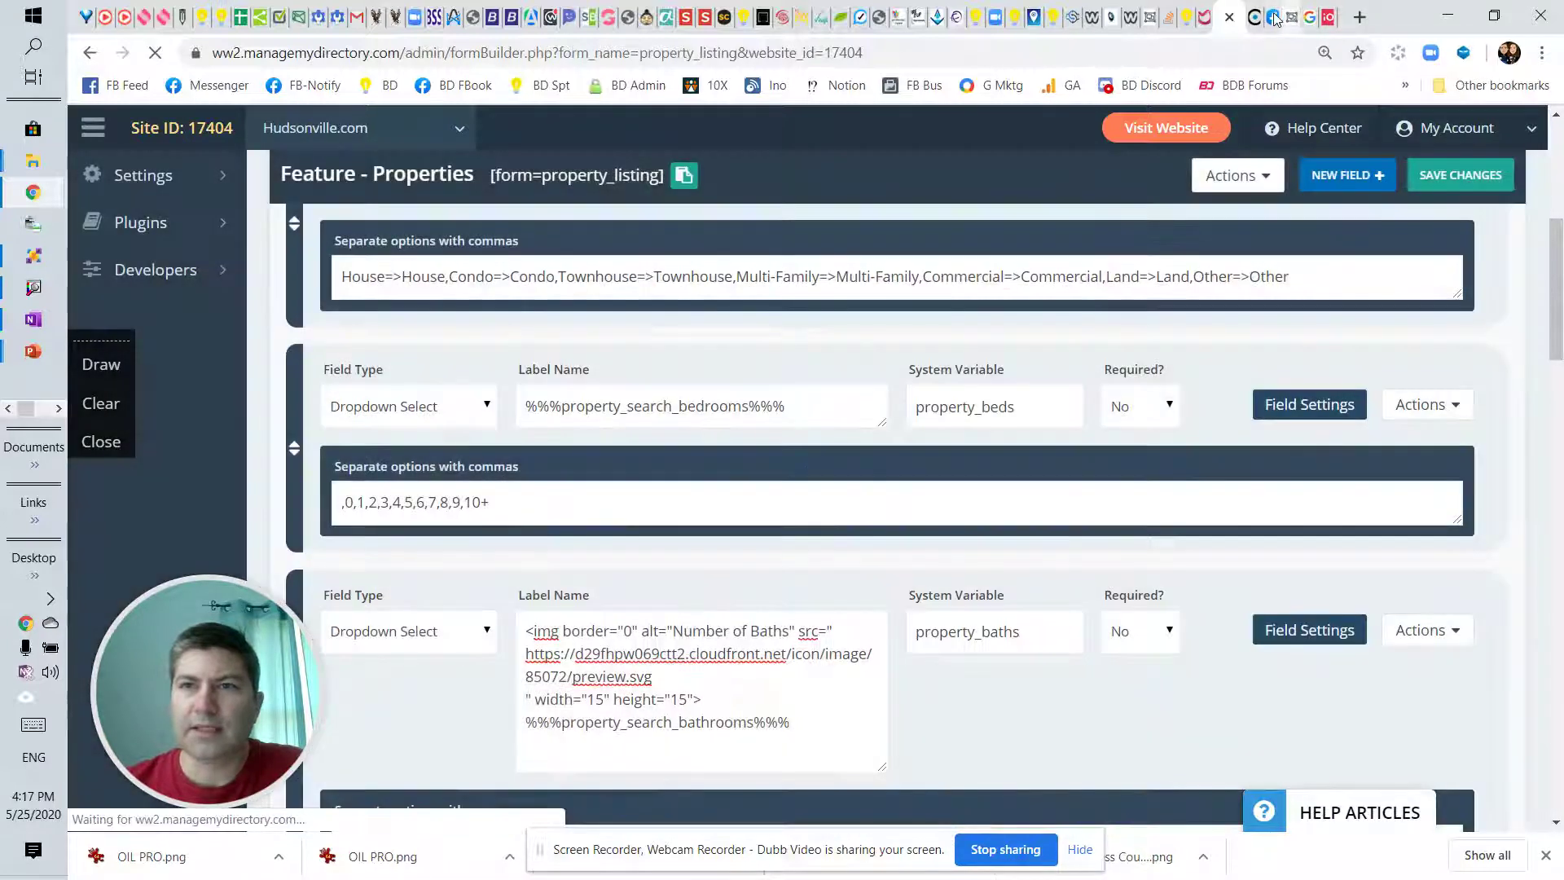
left_click(1259, 22)
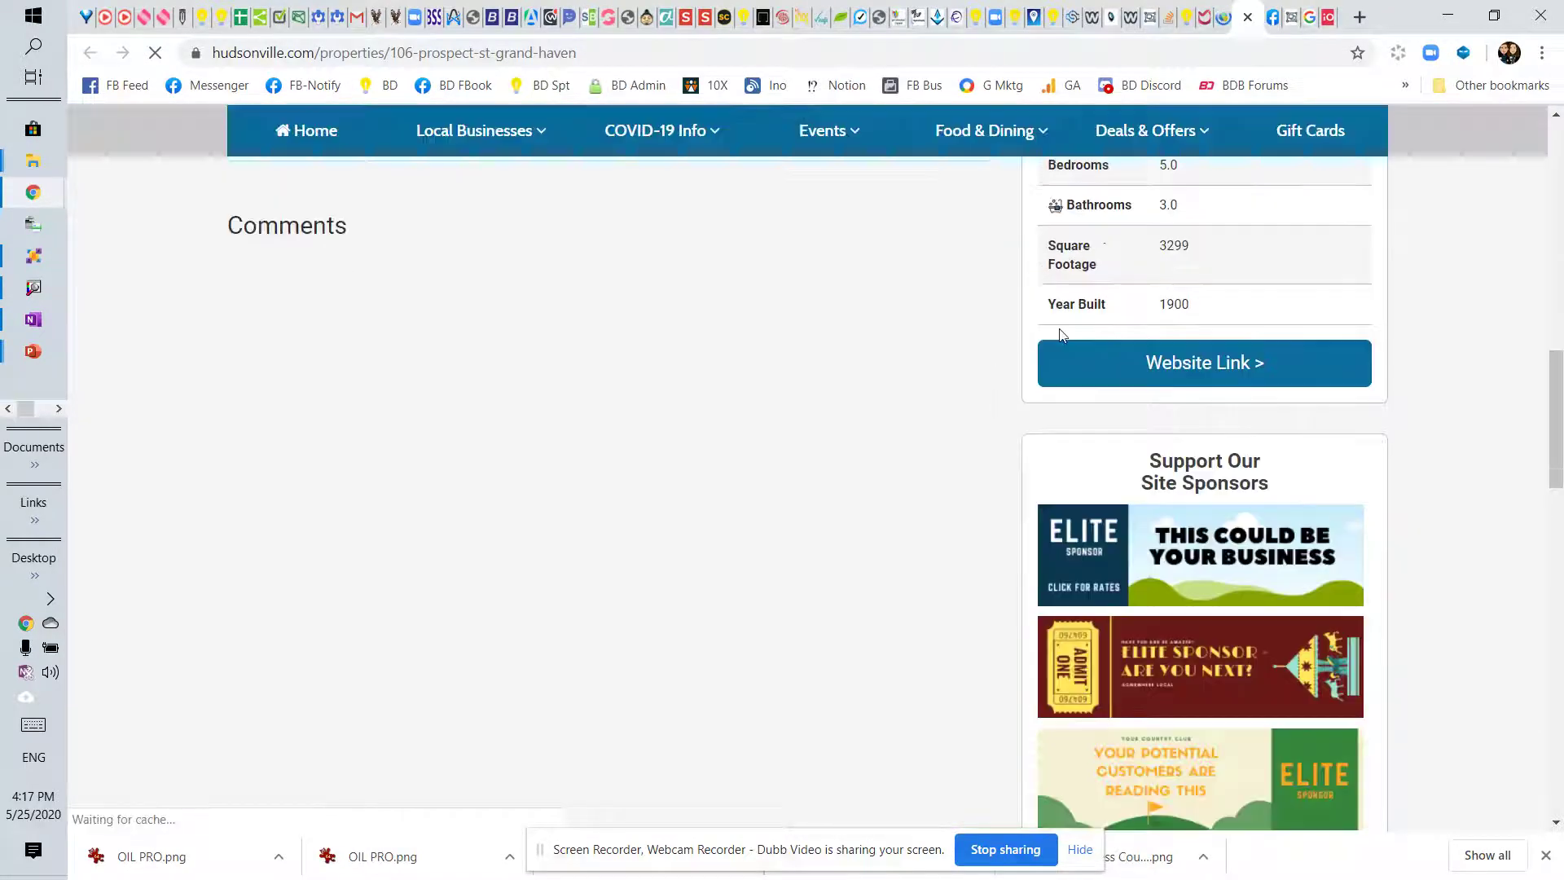
scroll(1094, 252, "up", 3)
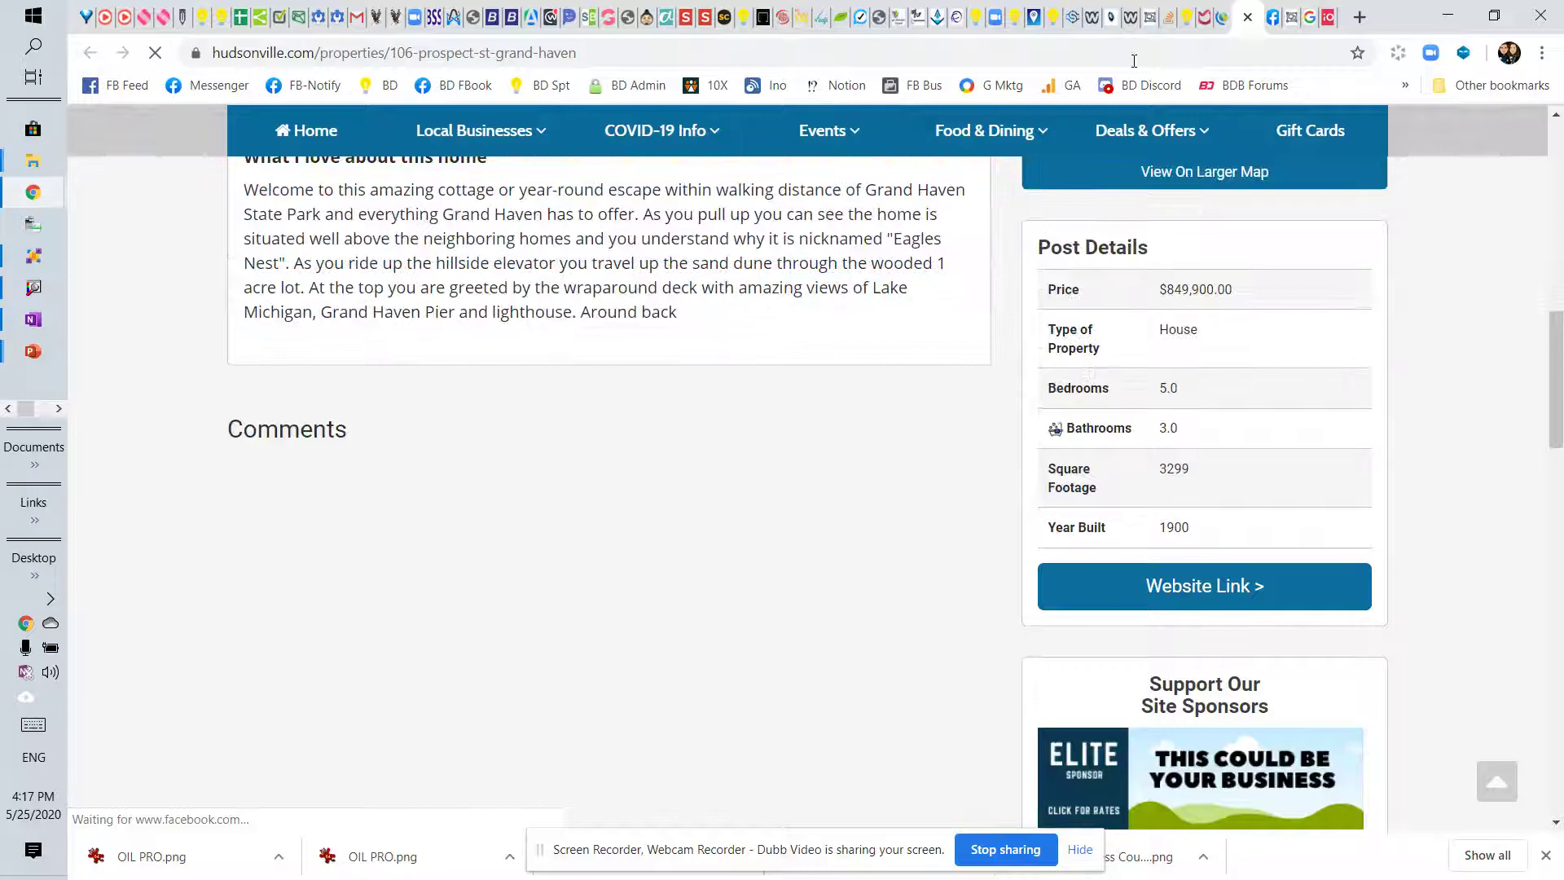
left_click(1222, 17)
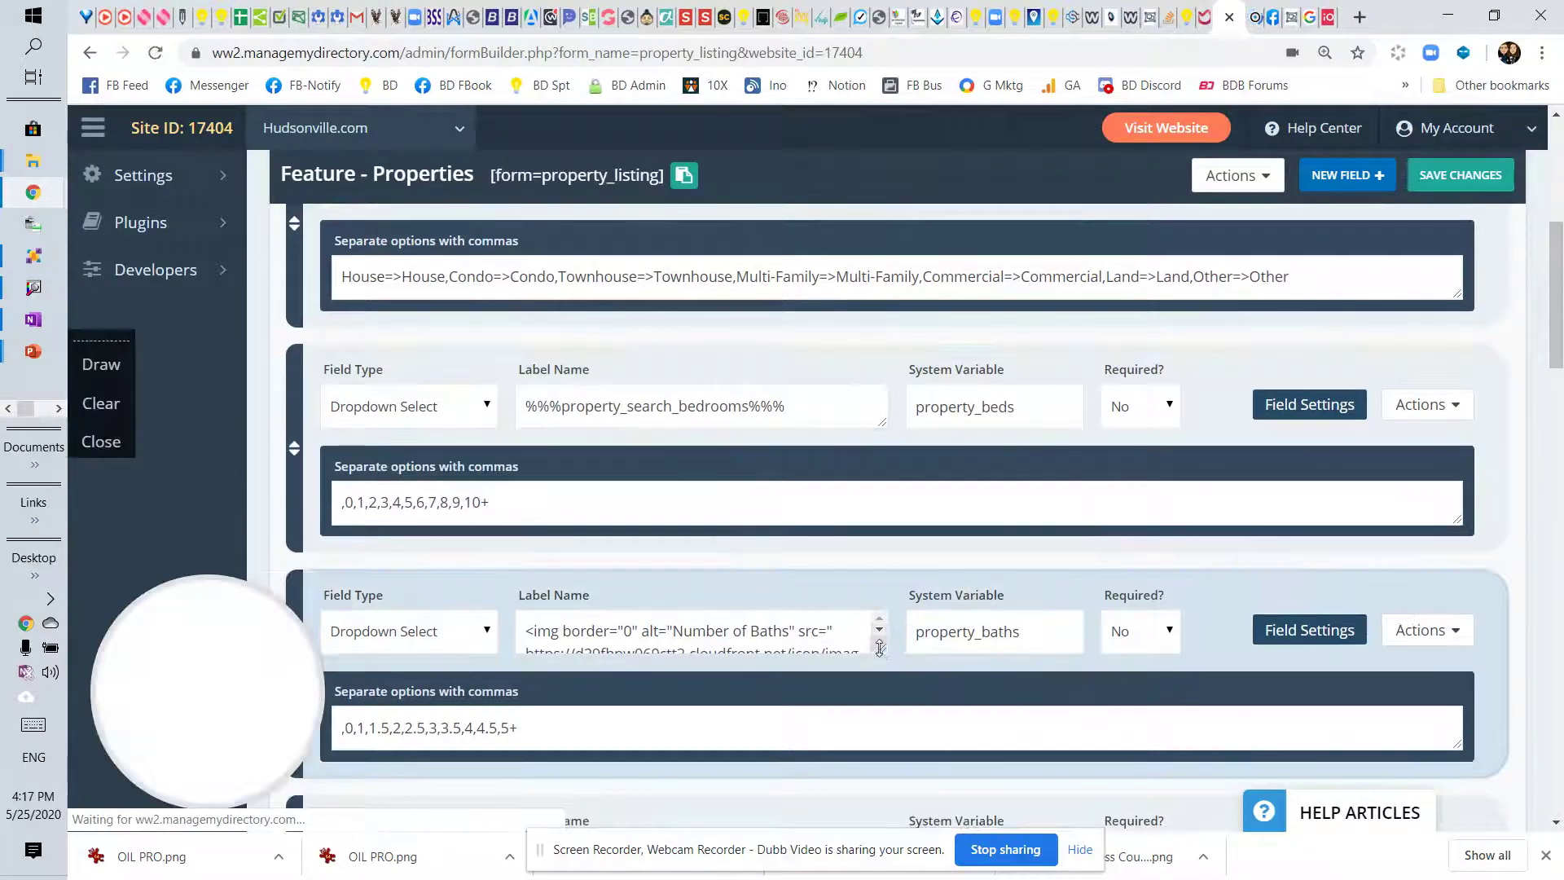
Step: Change the bathtub img width and height from 15 to 60 in the bathrooms label and save
left_click_drag(880, 647, 882, 745)
left_click(608, 701)
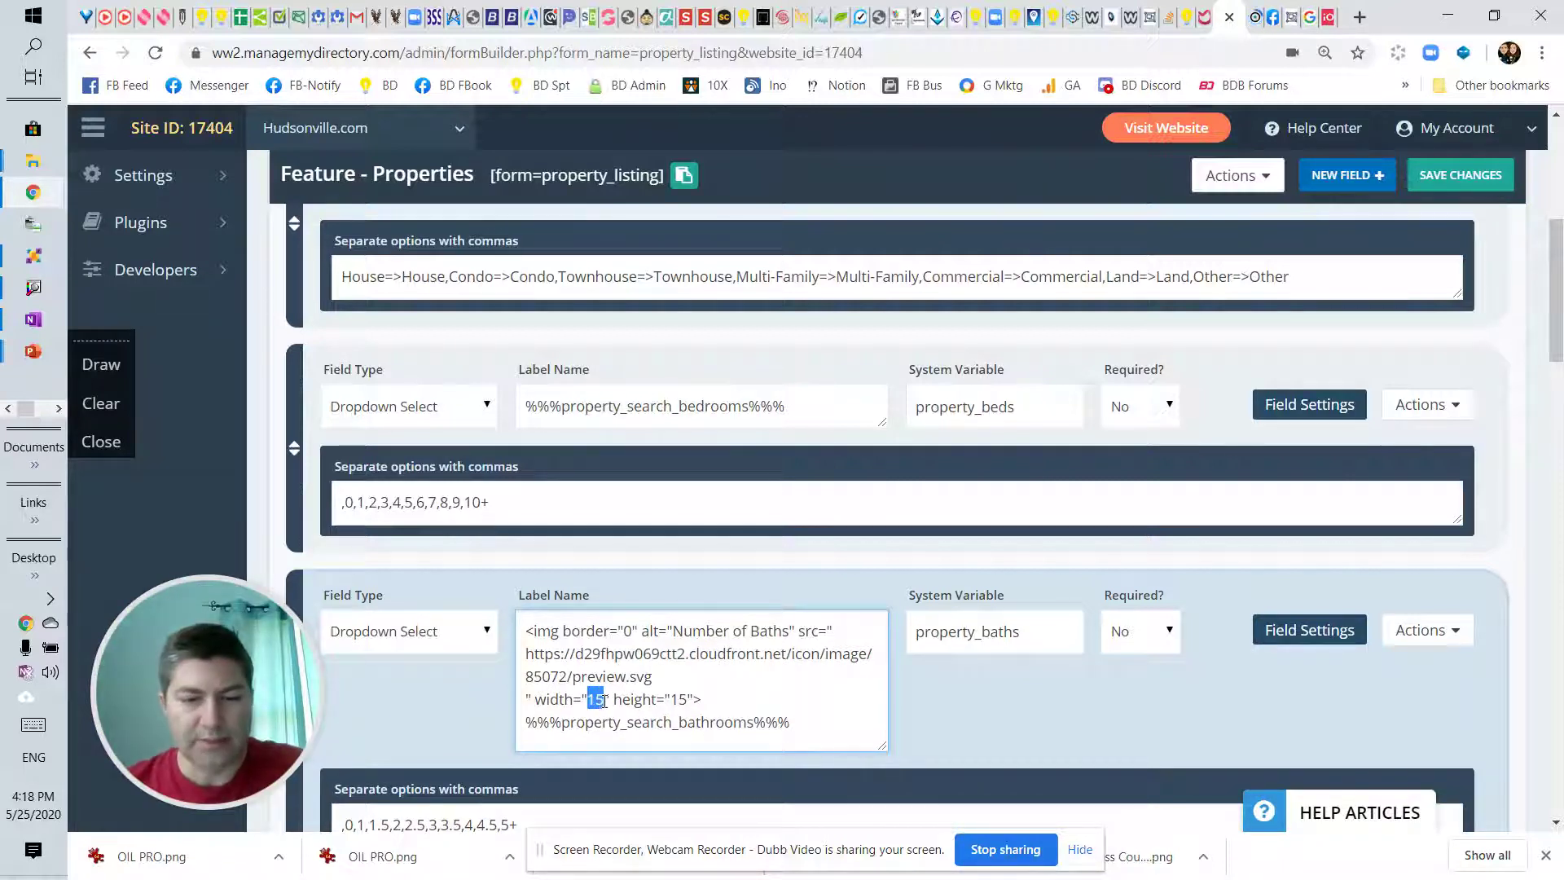
type("60")
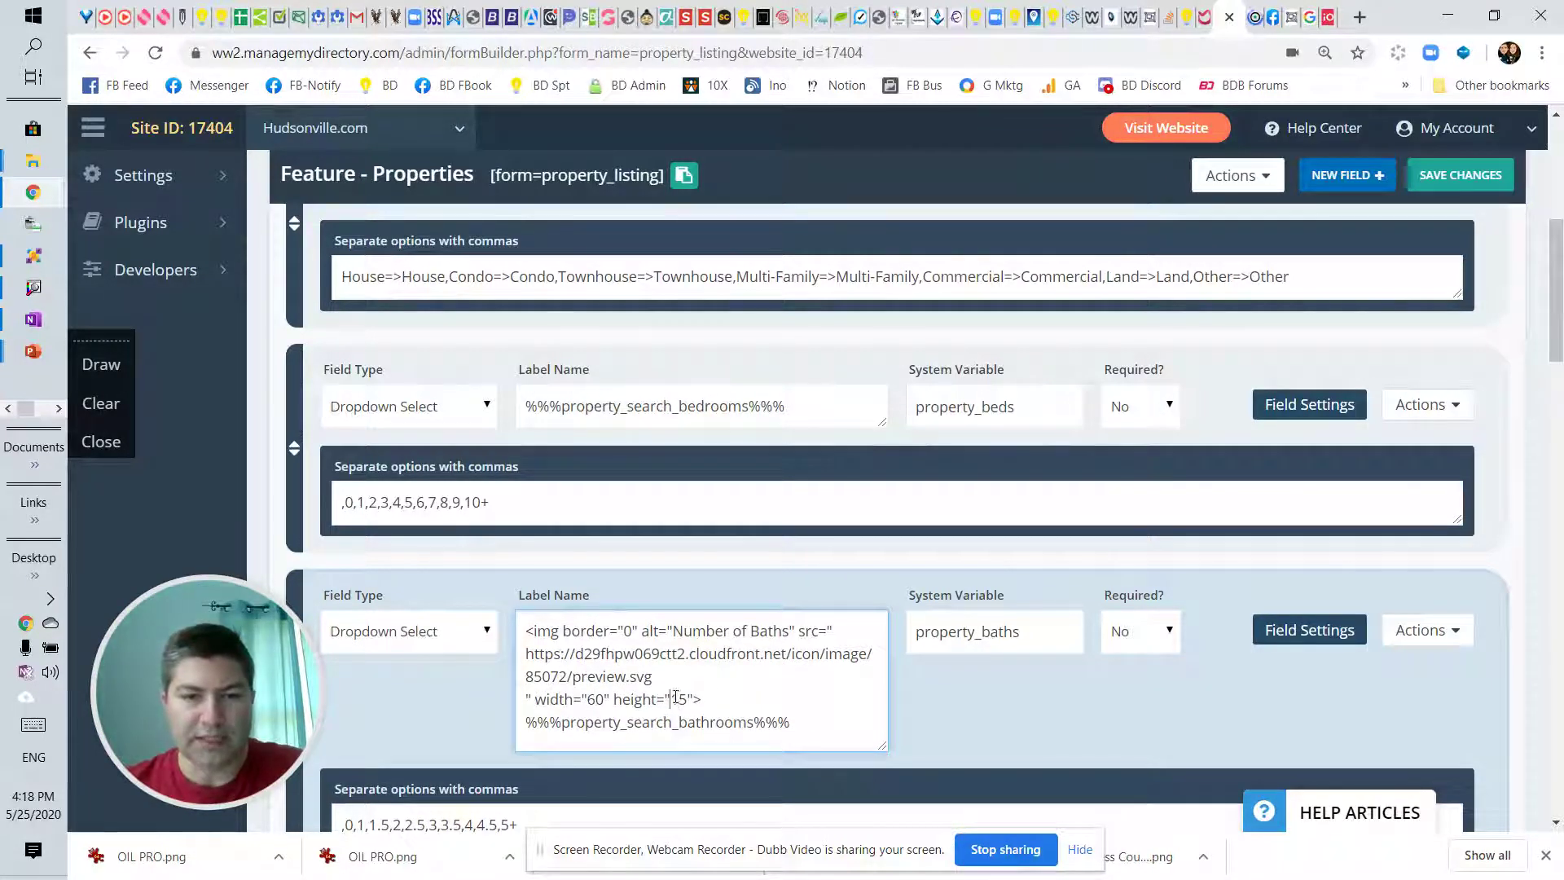
type("60")
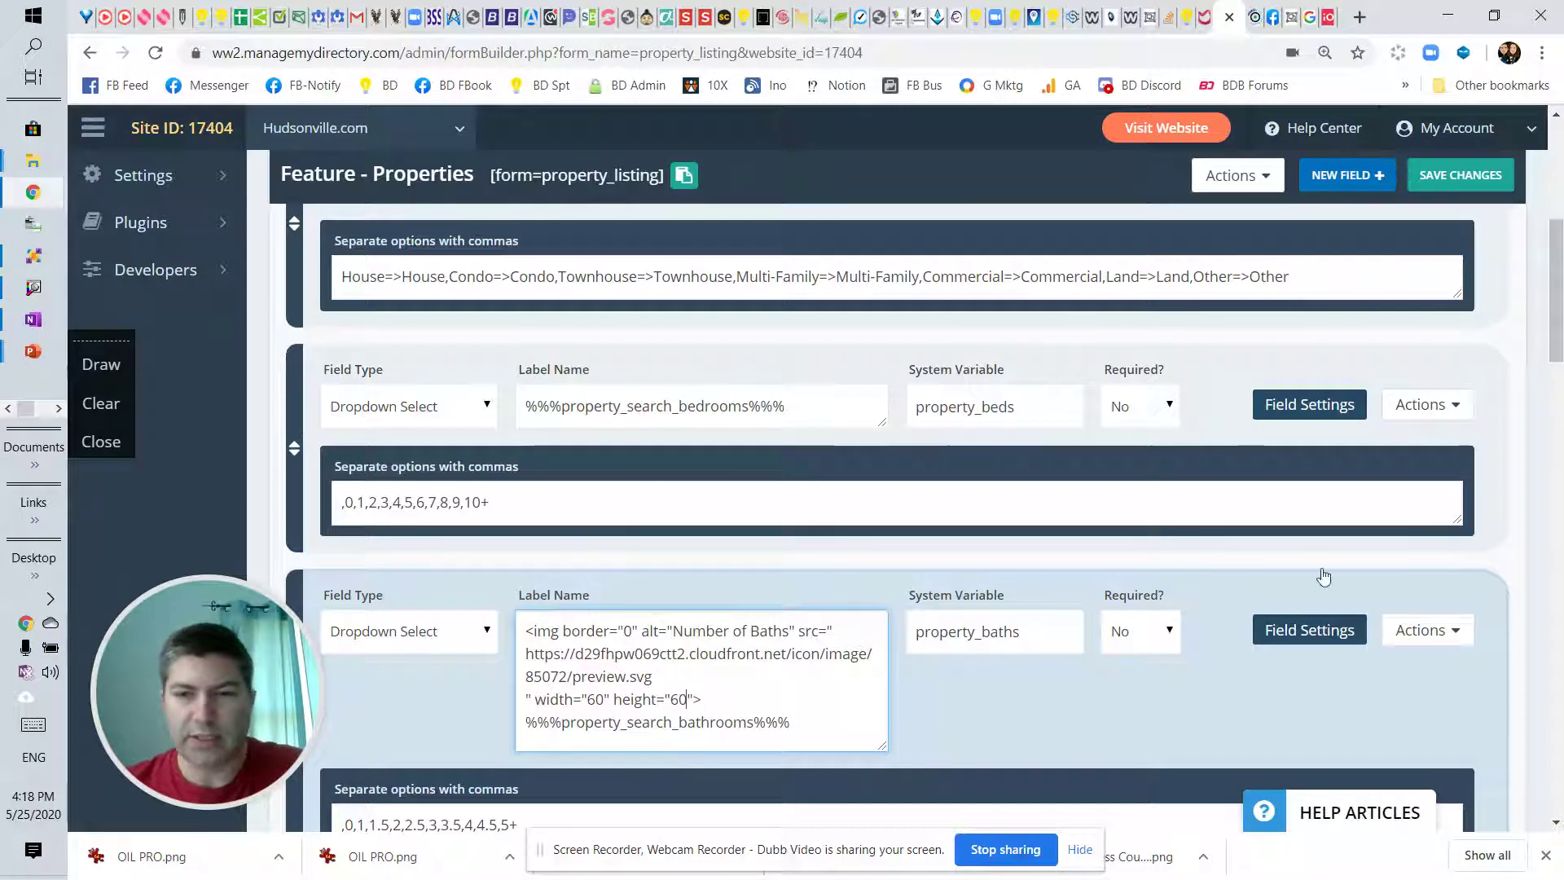
left_click(1323, 577)
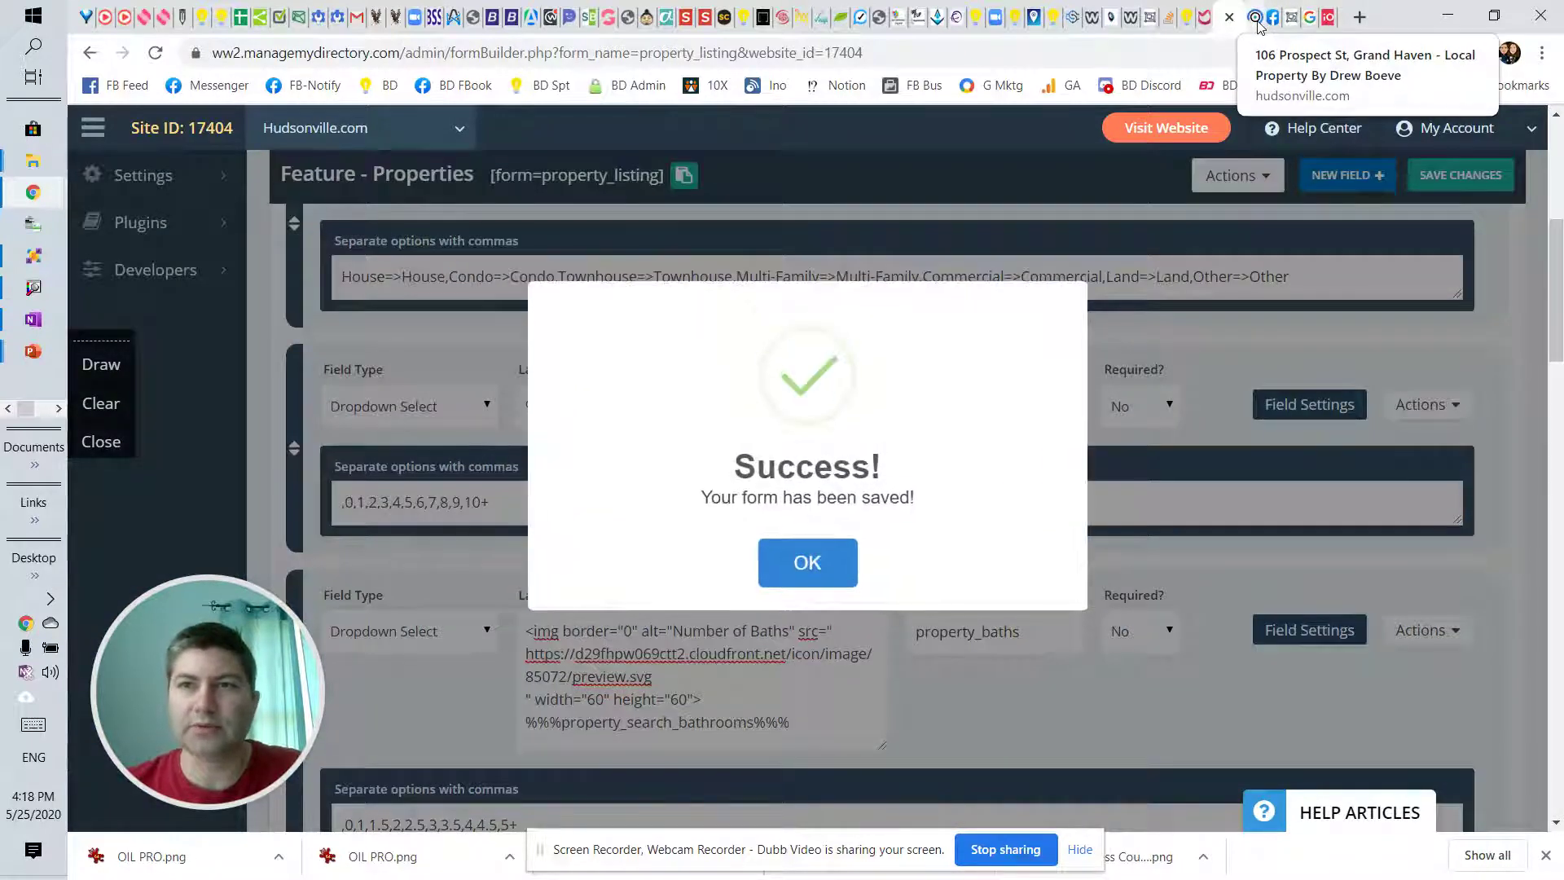
left_click(1259, 27)
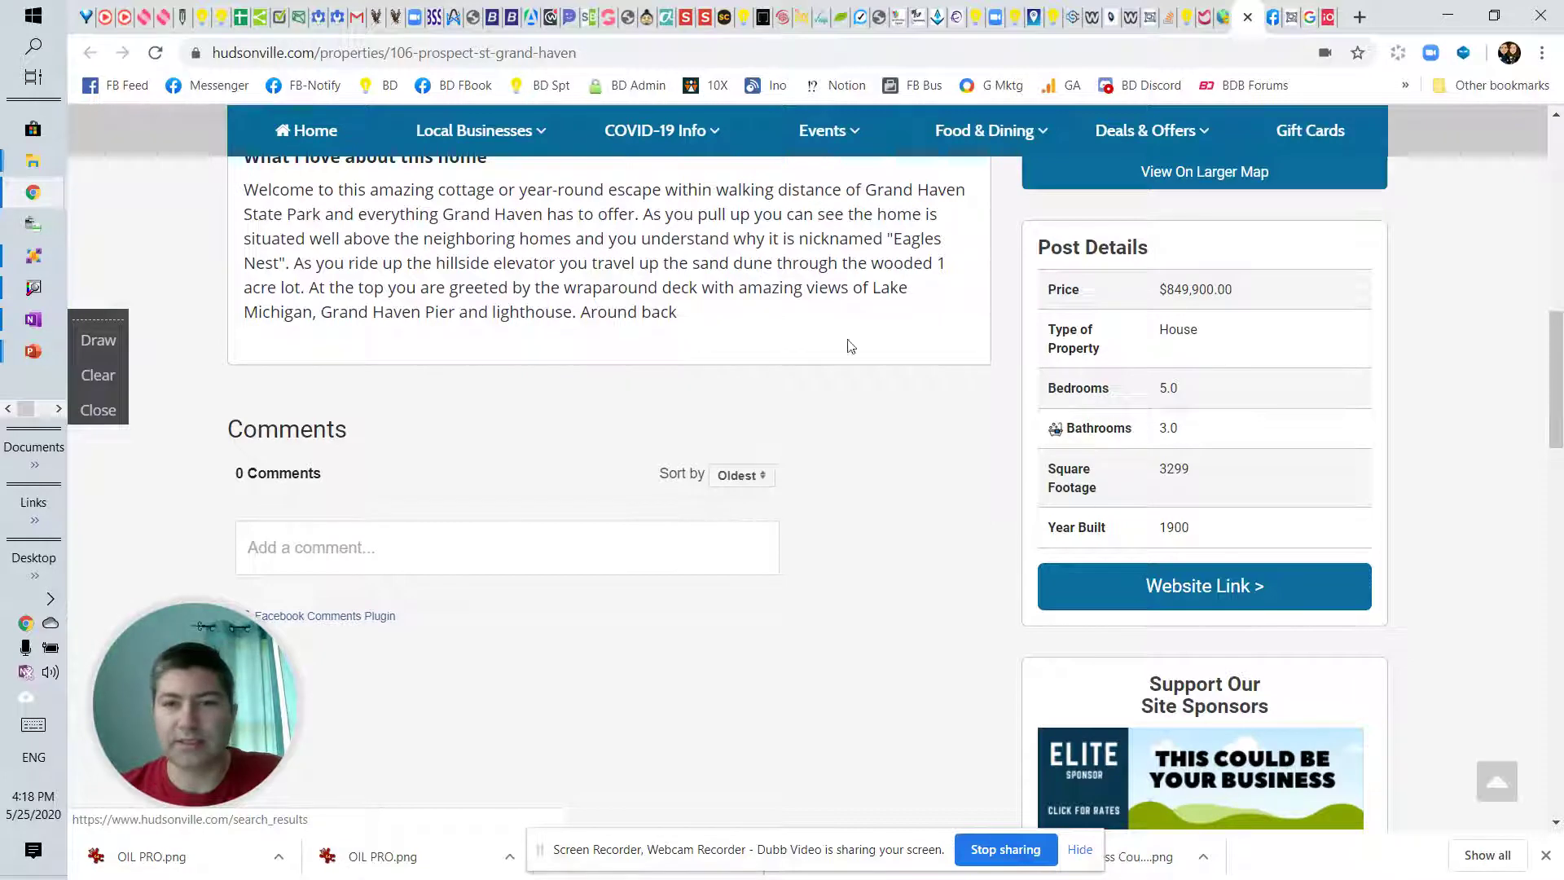
Step: Reload the live listing to see the larger bathtub image at Bathrooms in Post Details
left_click(158, 53)
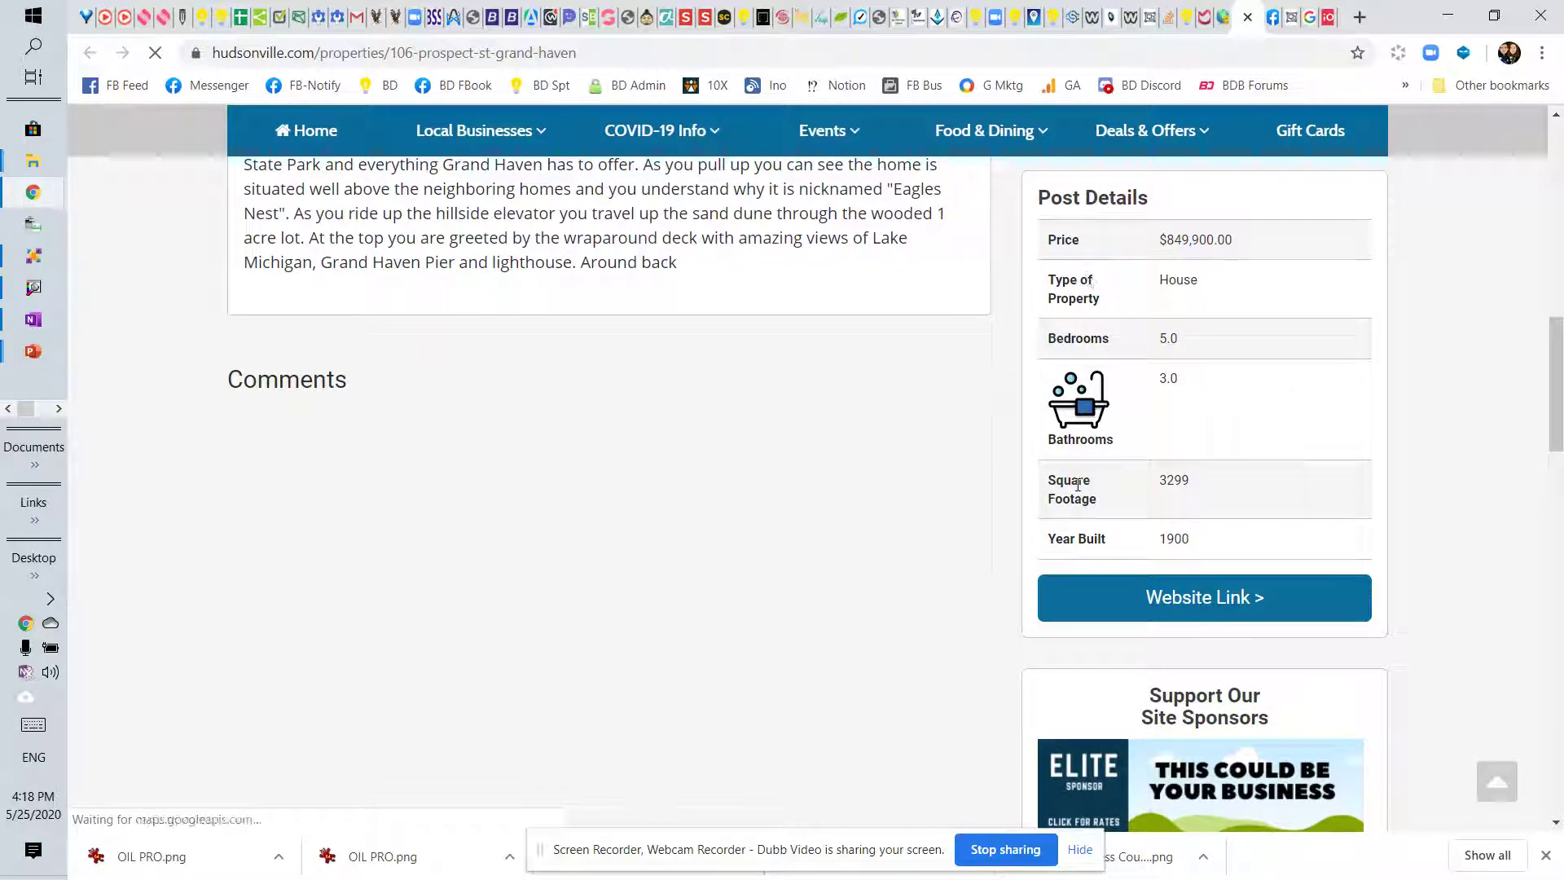
scroll(1327, 615, "up", 2)
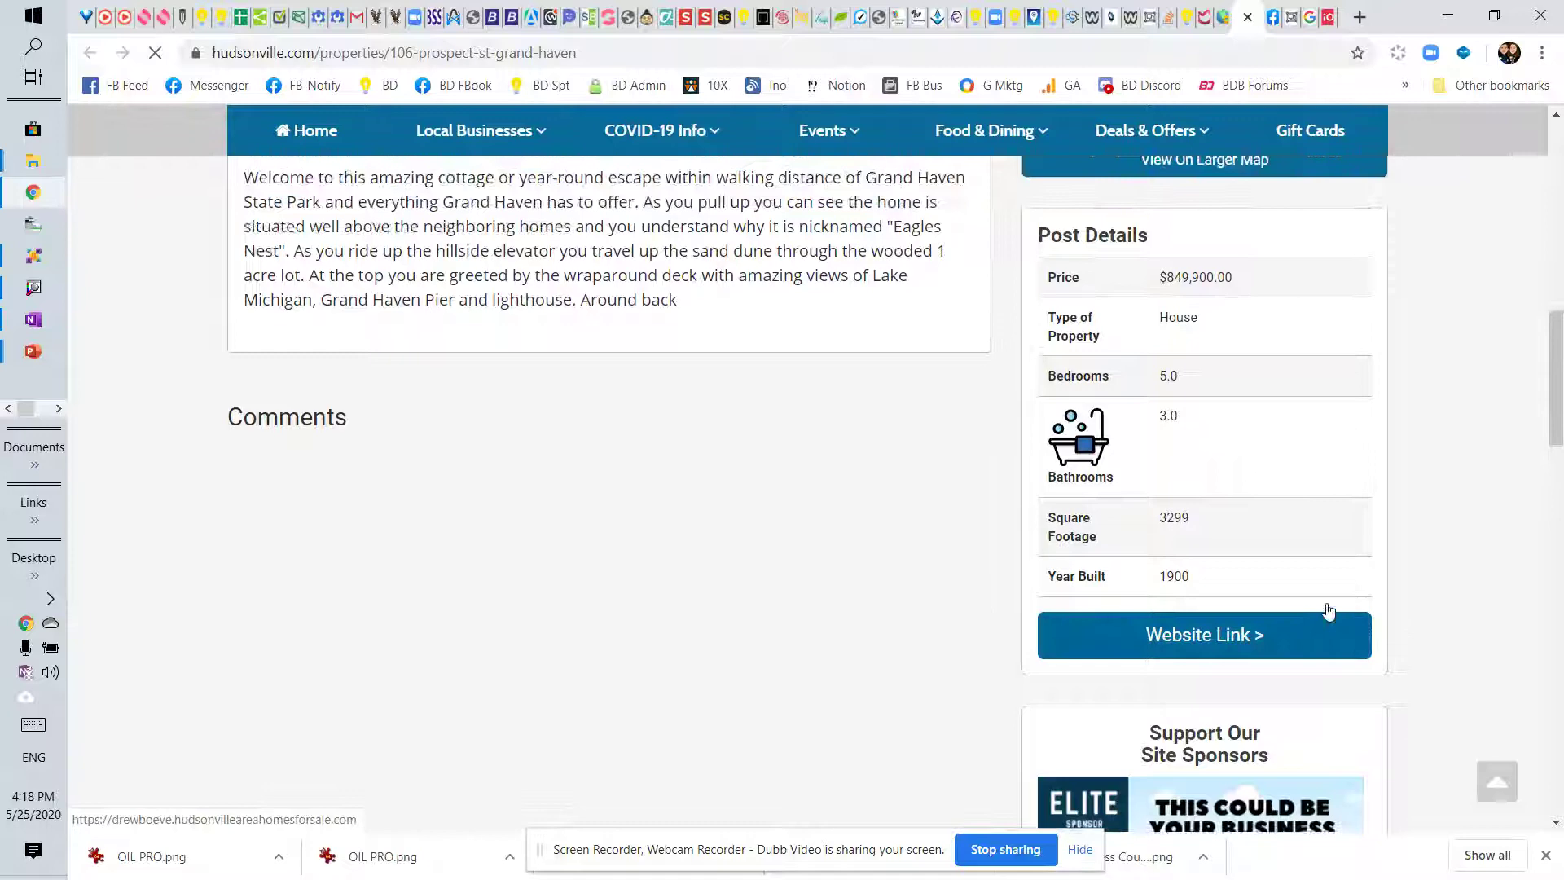
left_click(1205, 25)
Step: Dismiss the save confirmation and edit the Post Single Page sidebar from the Sidebar Manager
left_click(831, 577)
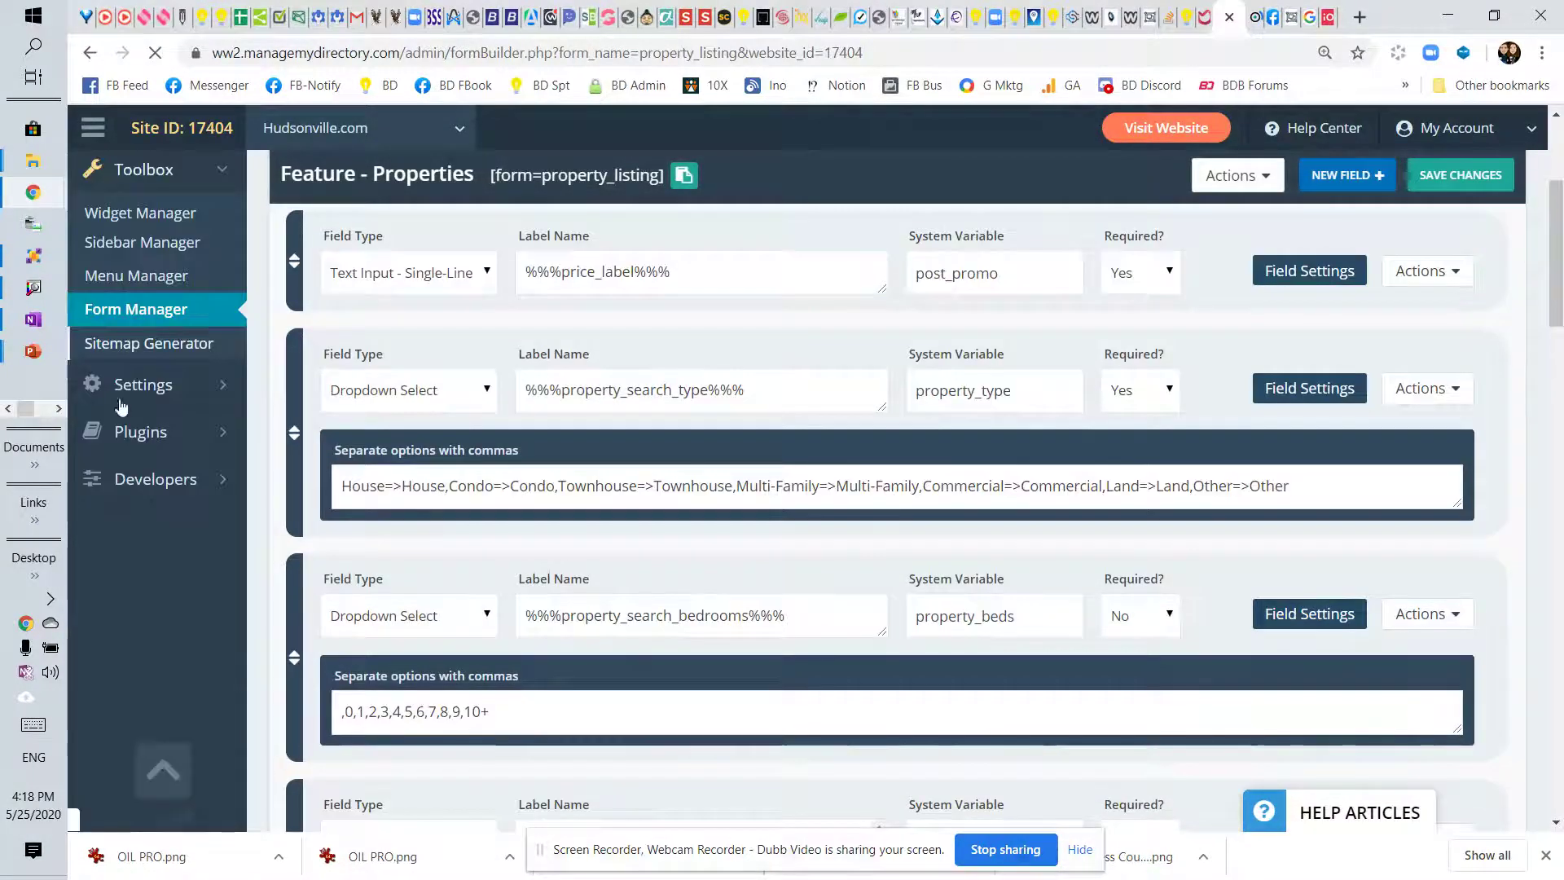
mouse_move(165, 396)
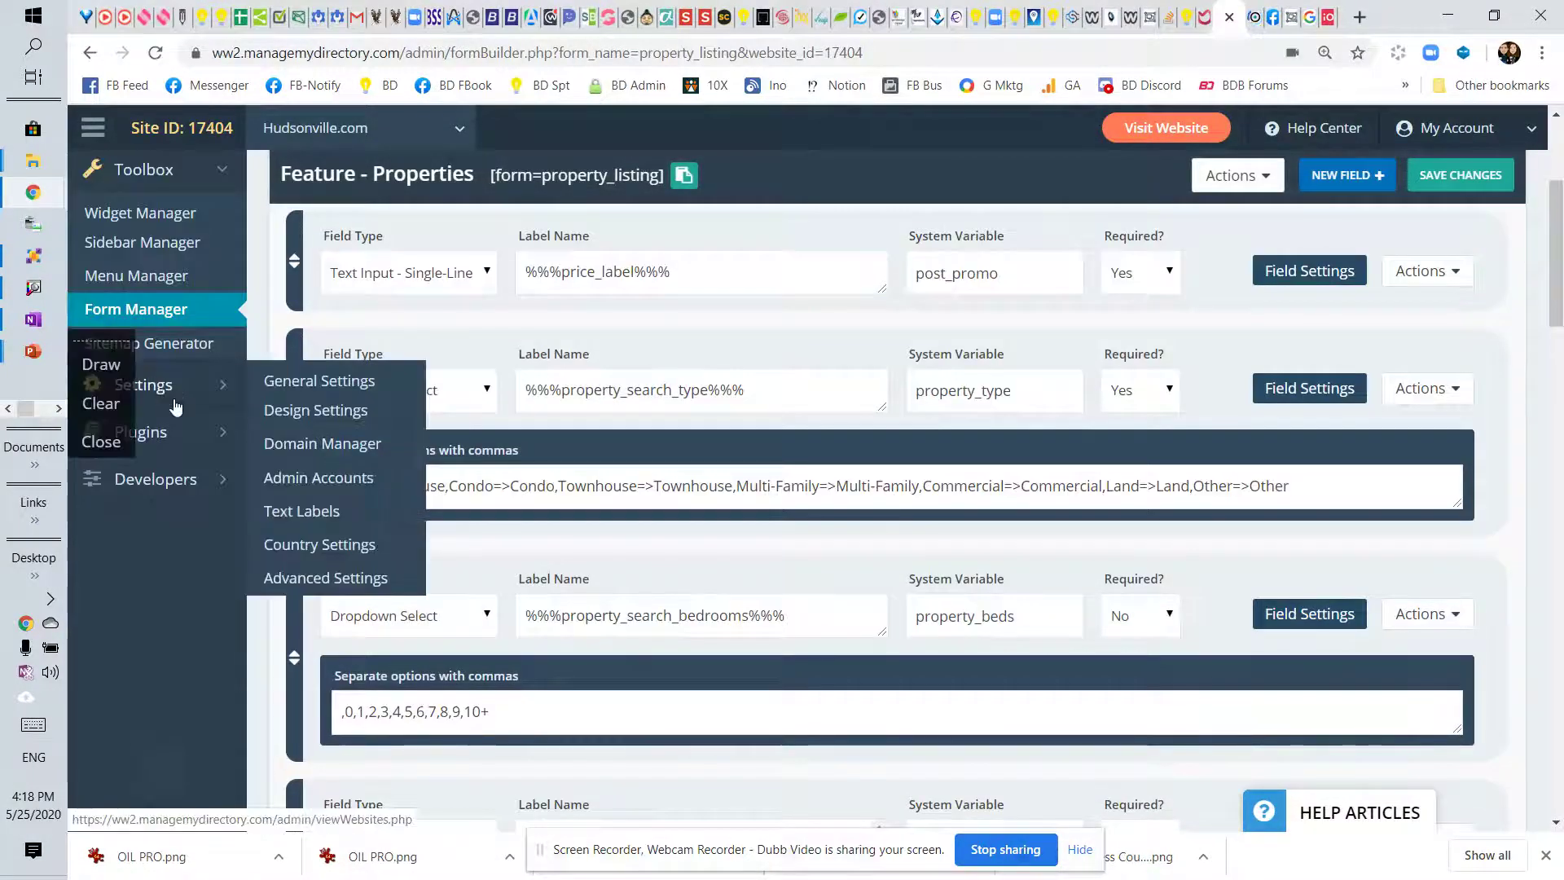
left_click(175, 243)
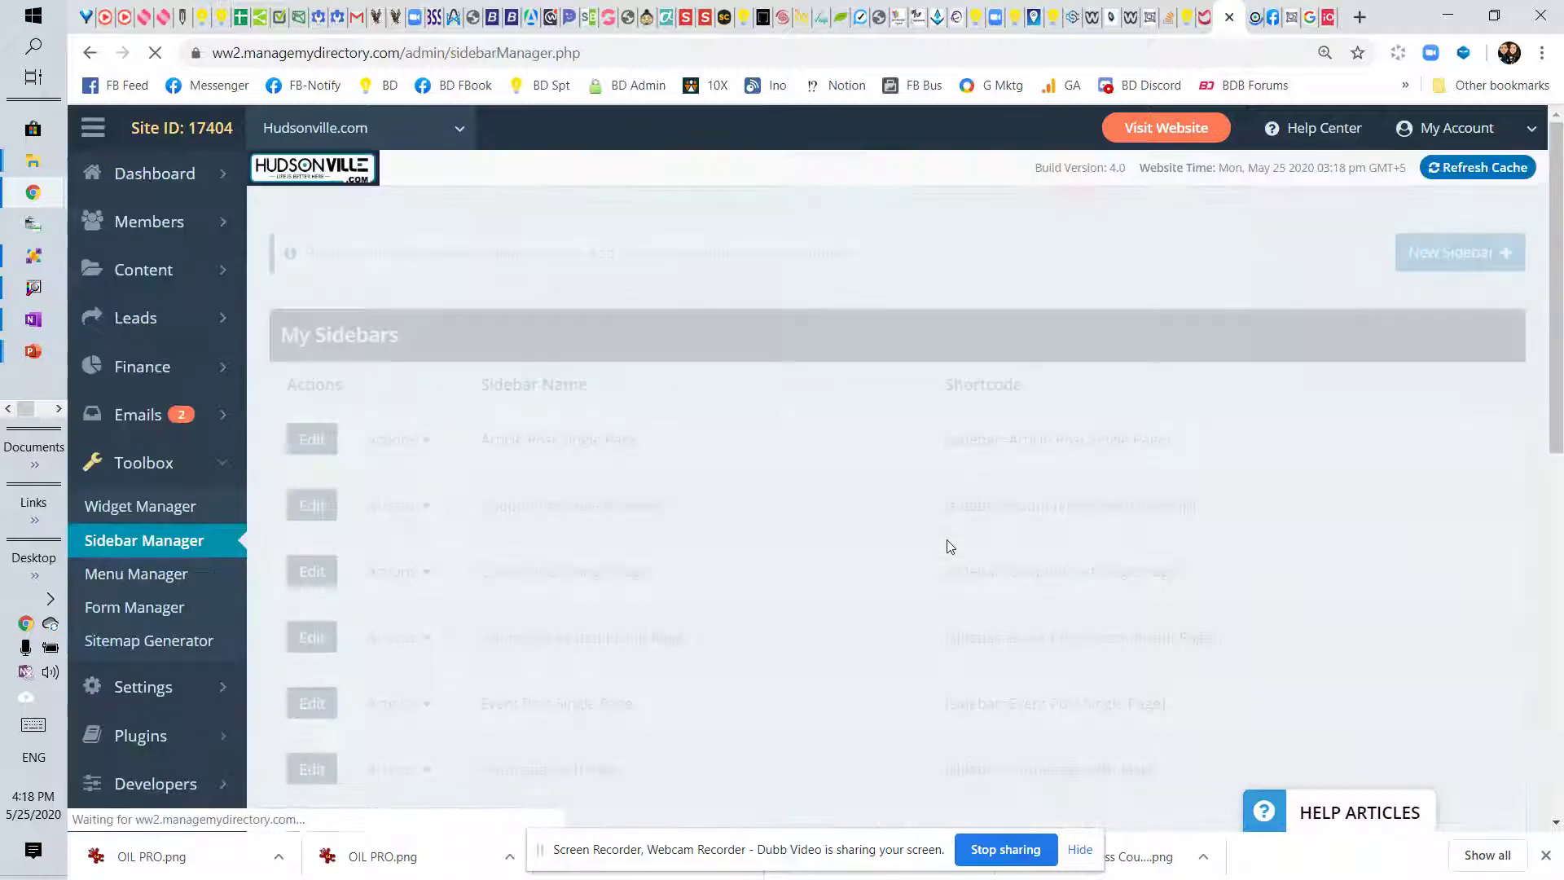
scroll(635, 475, "down", 3)
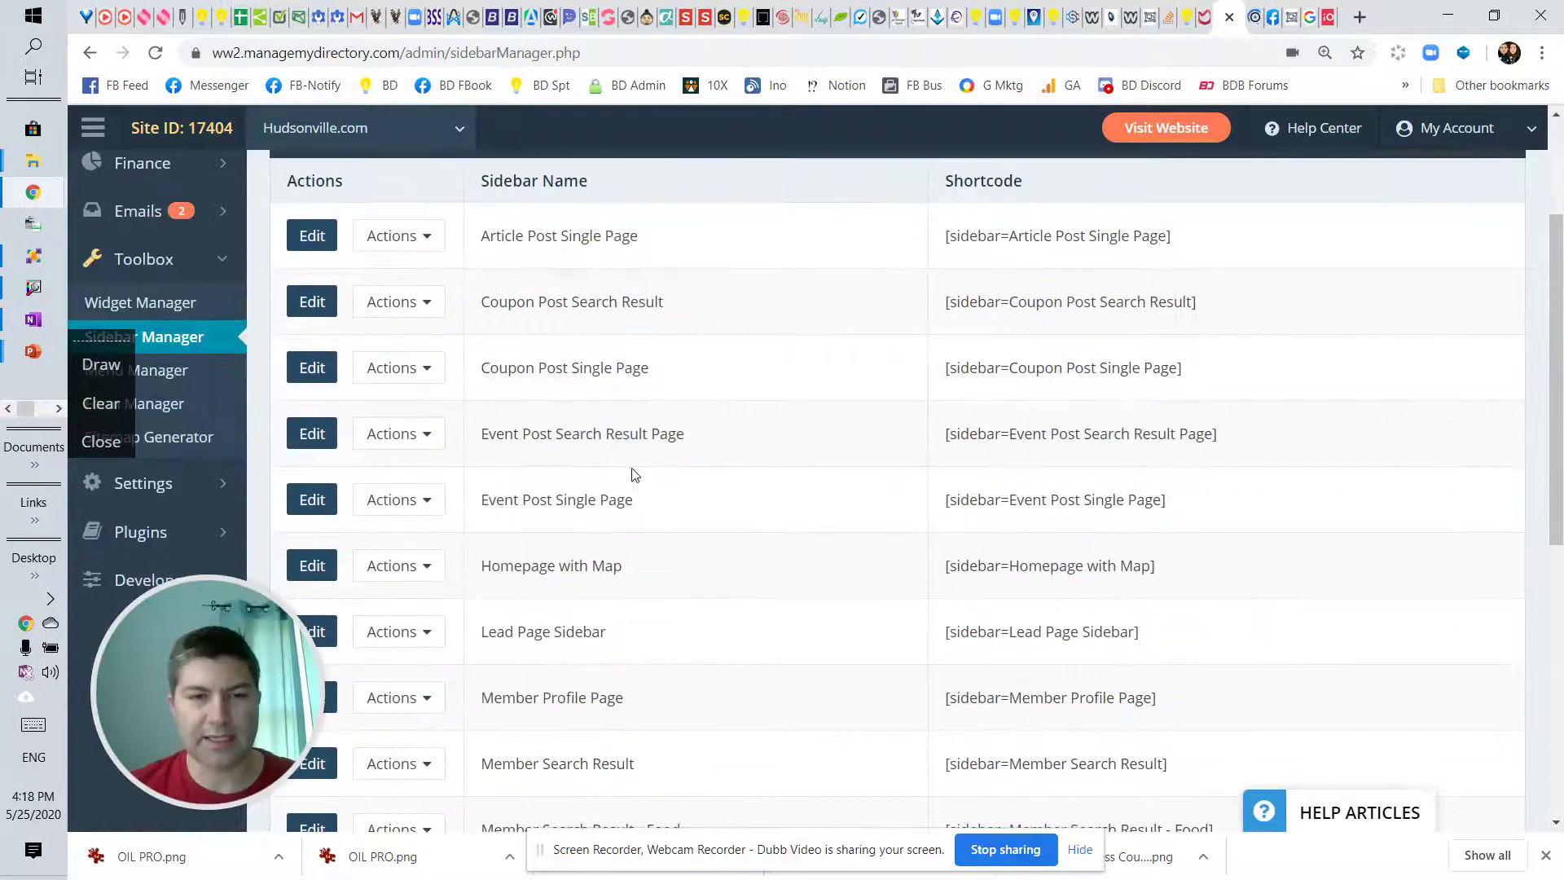
scroll(719, 471, "down", 5)
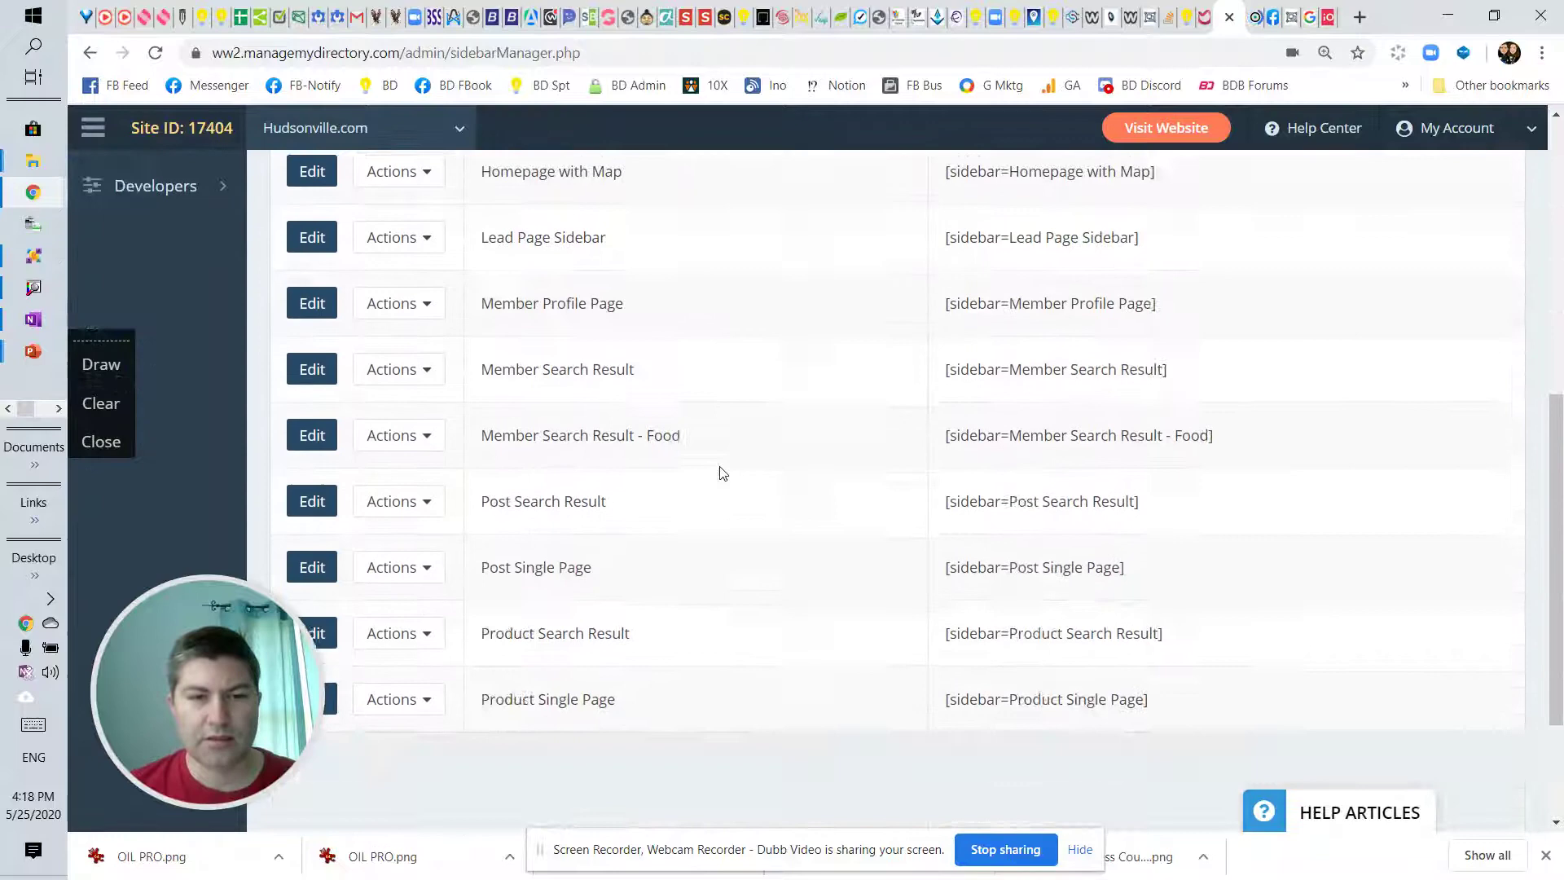
scroll(719, 473, "up", 5)
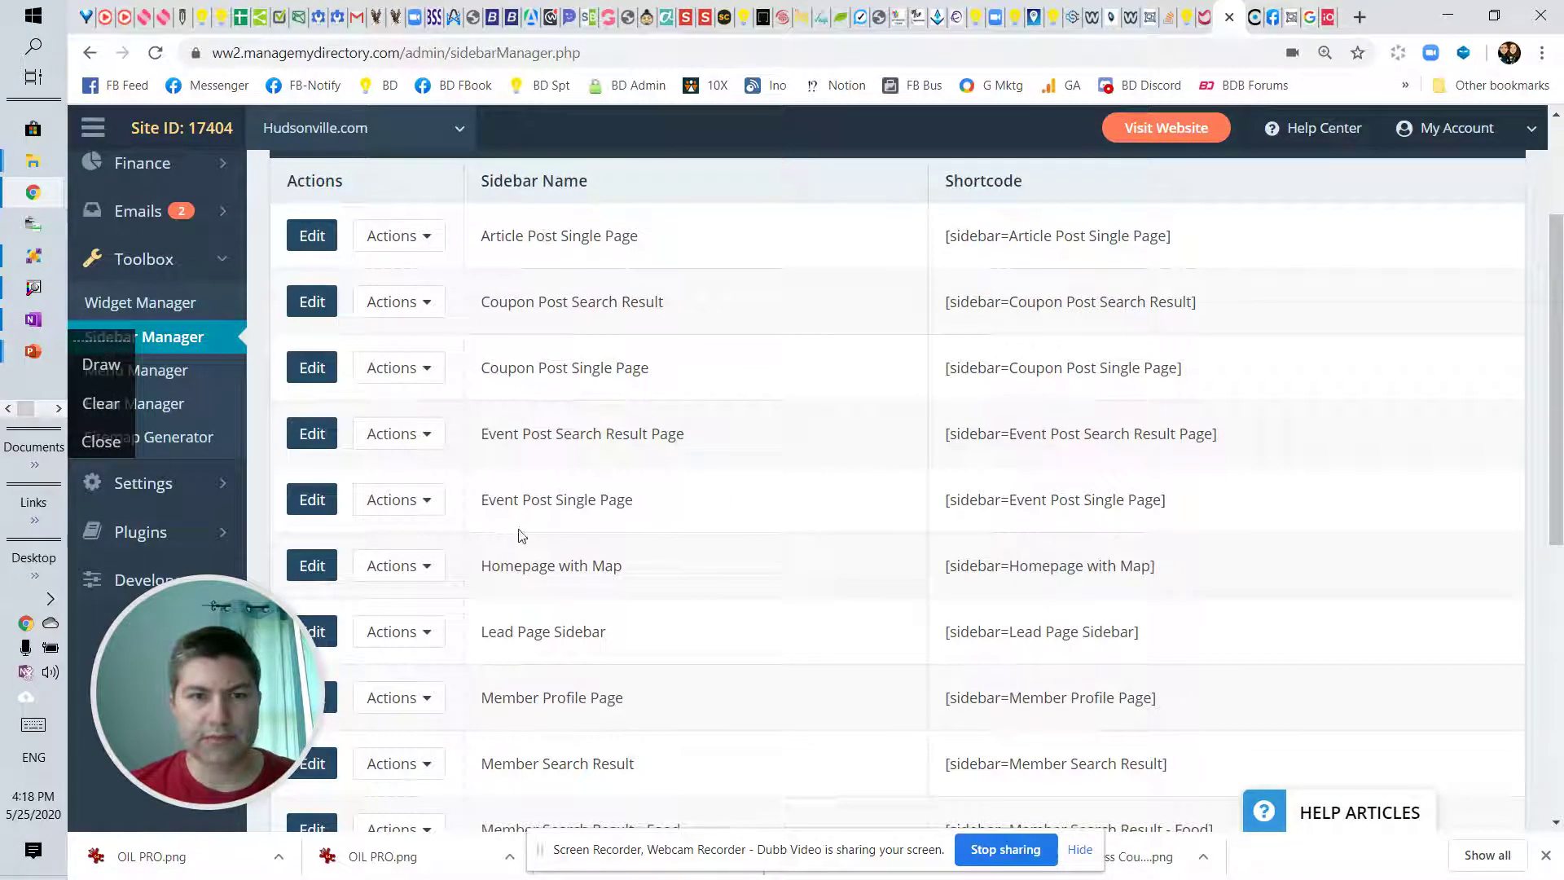
scroll(522, 536, "down", 4)
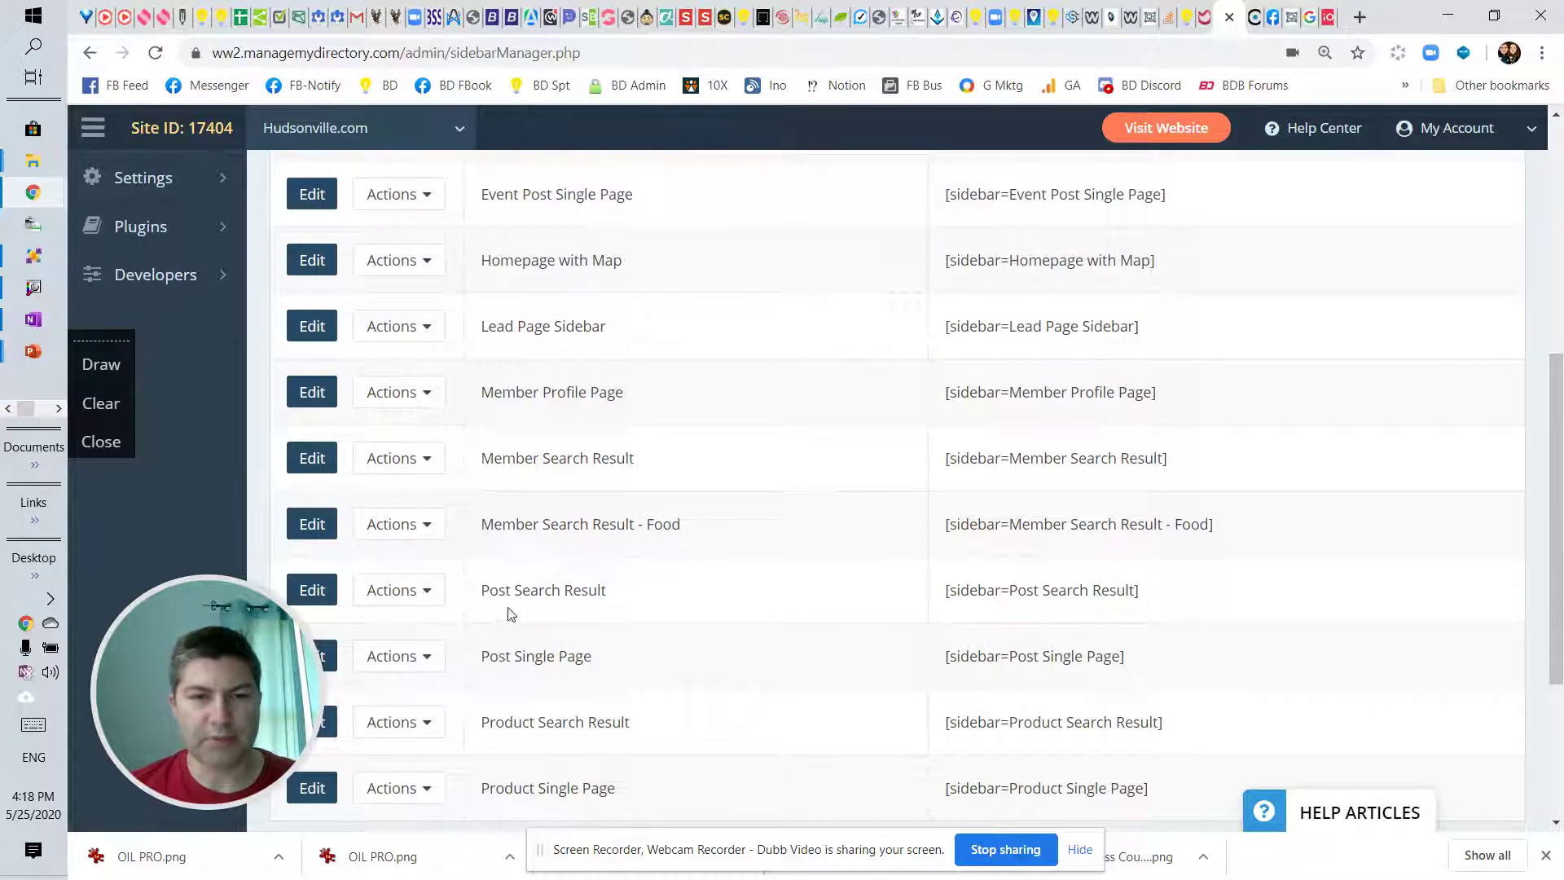
scroll(368, 615, "down", 2)
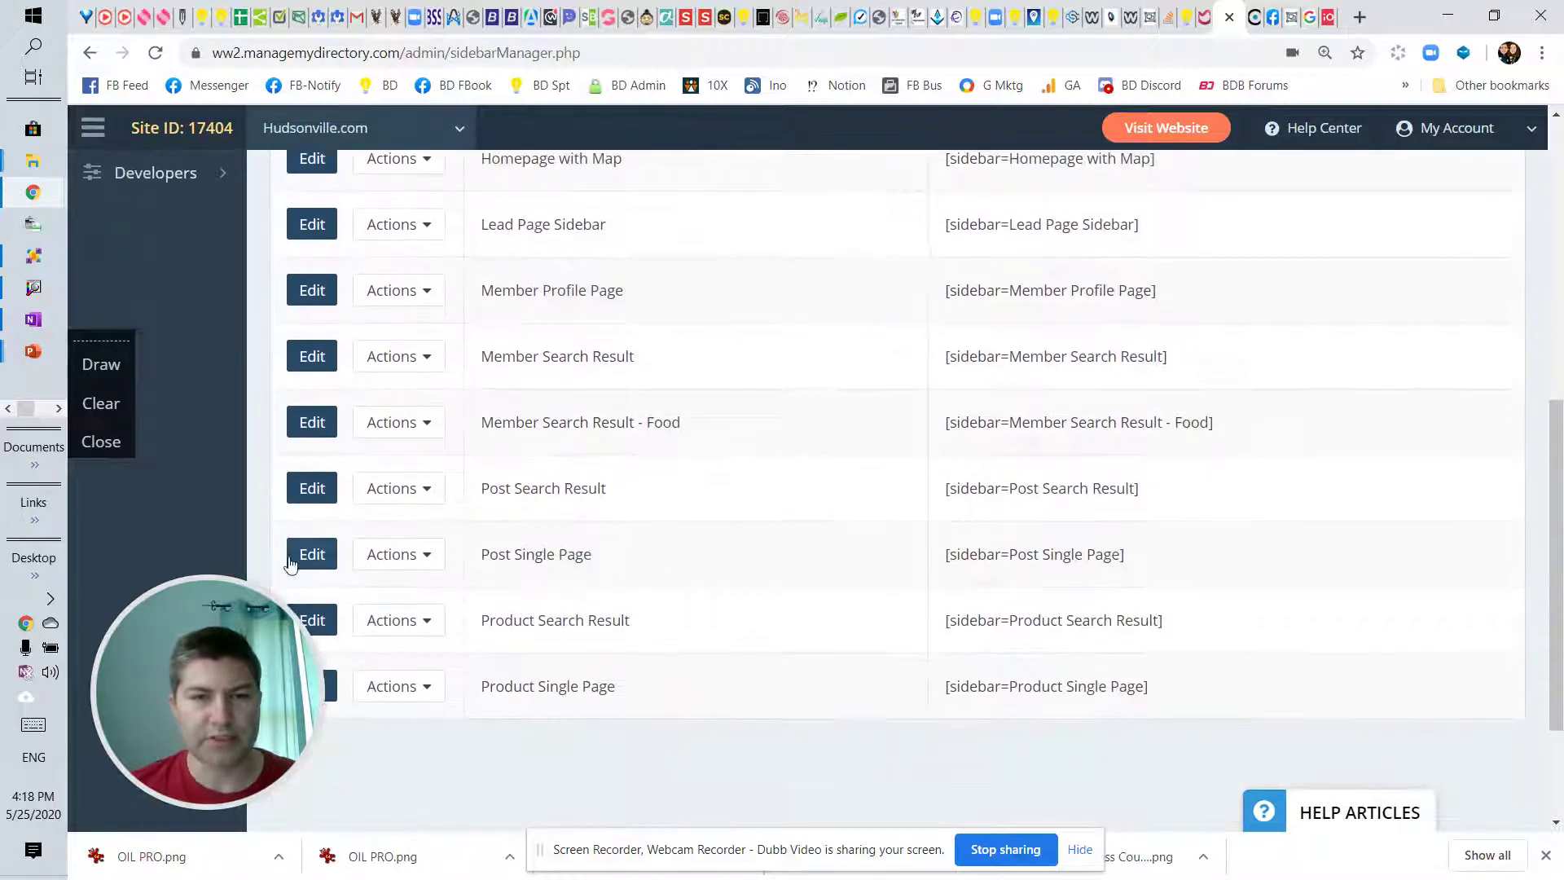
left_click(308, 562)
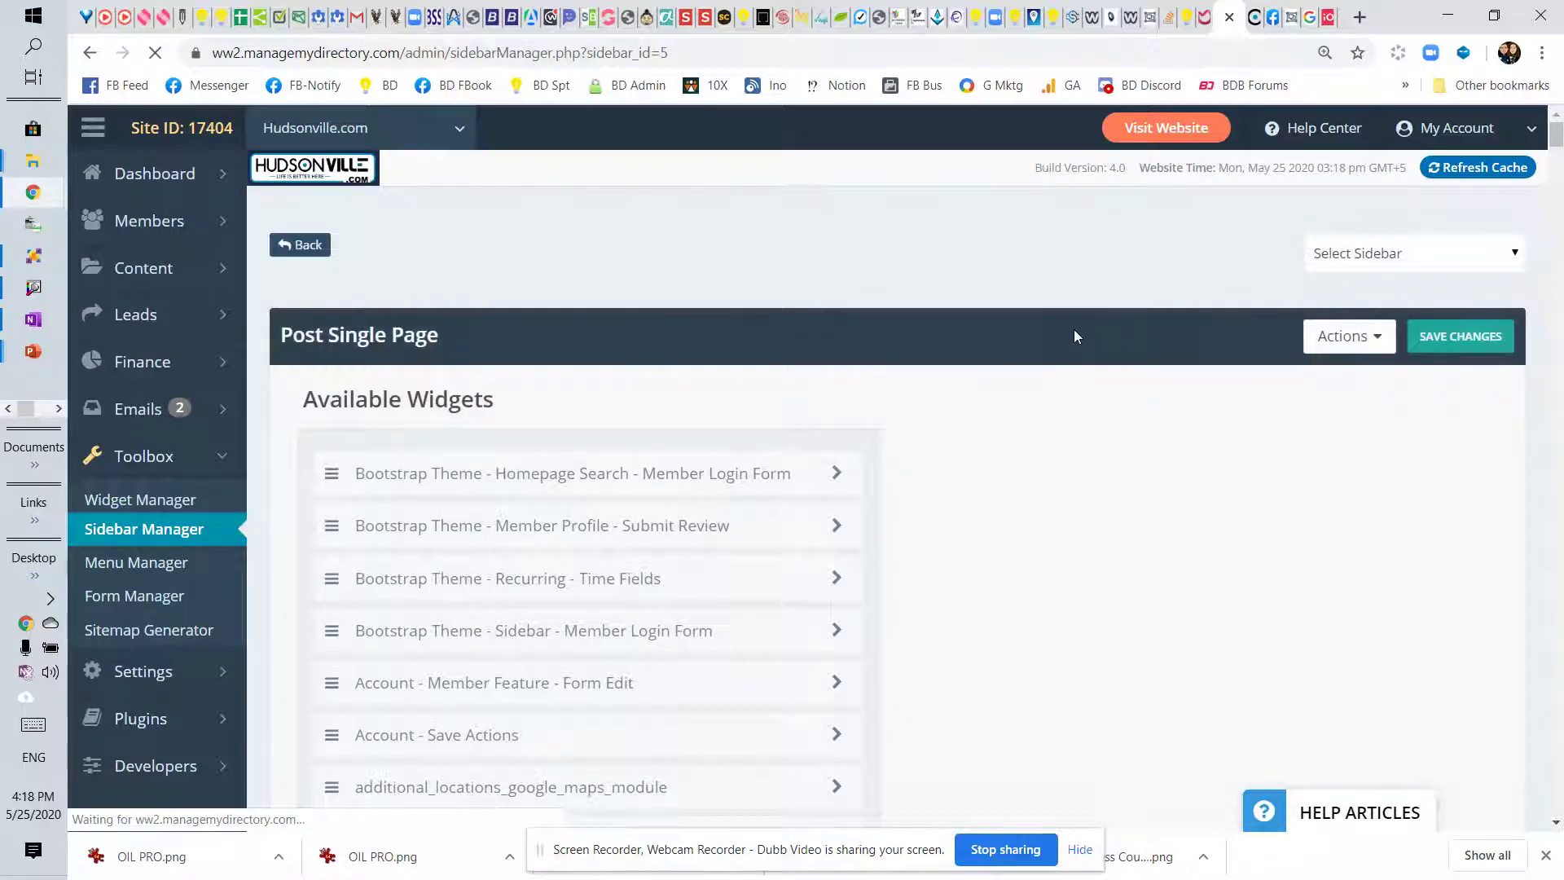
Step: Search the available widgets for '2.0', verify Post Meta Details v2.0 is listed, and return to My Sidebars
scroll(1197, 472, "down", 2)
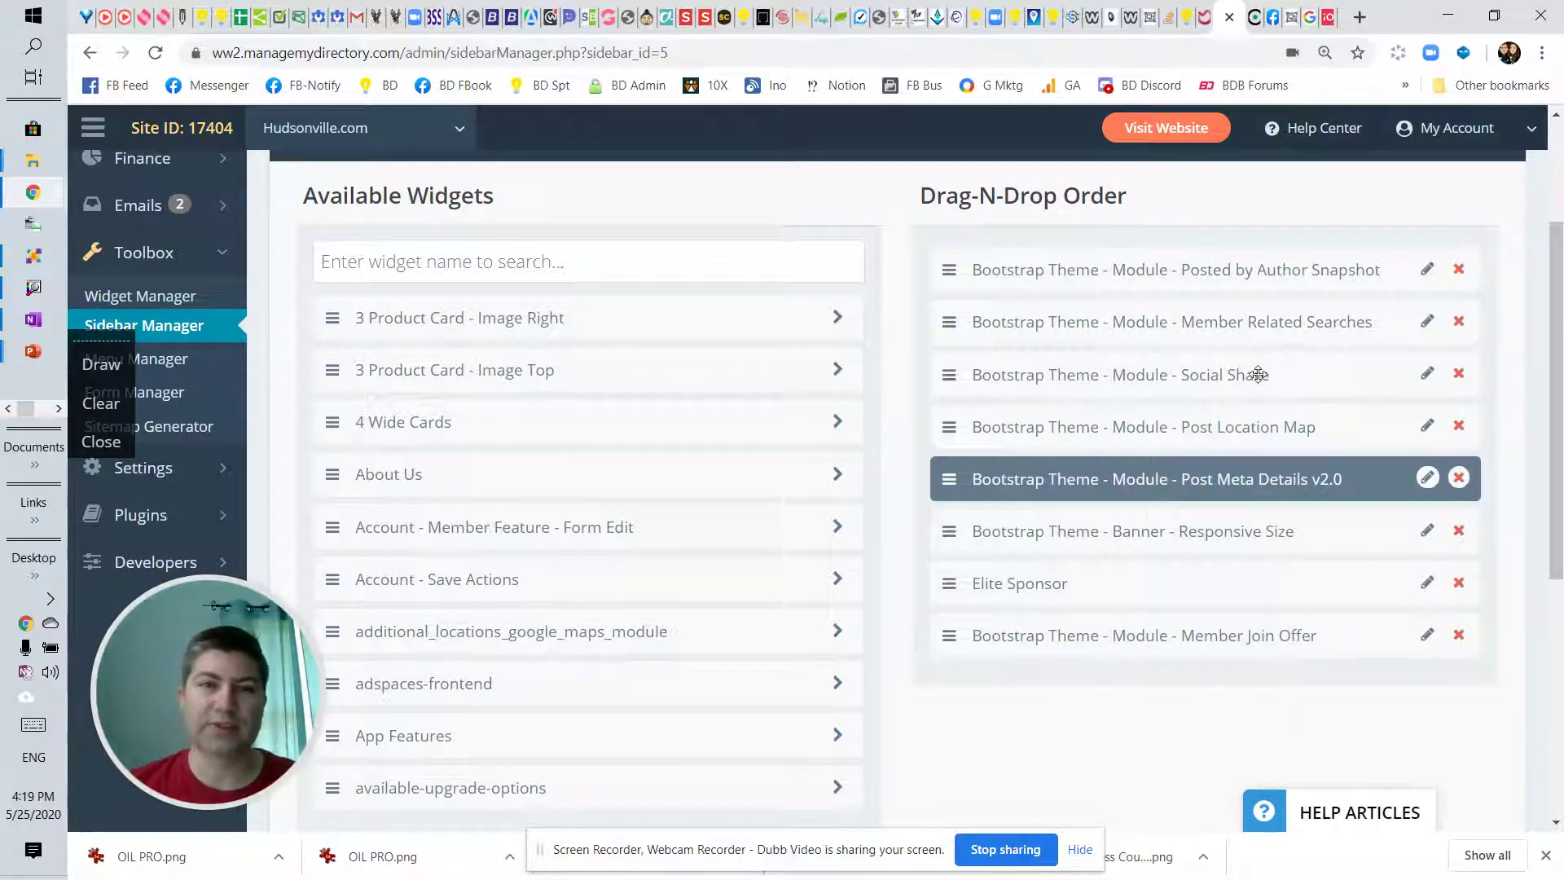
left_click(484, 266)
type("2.0")
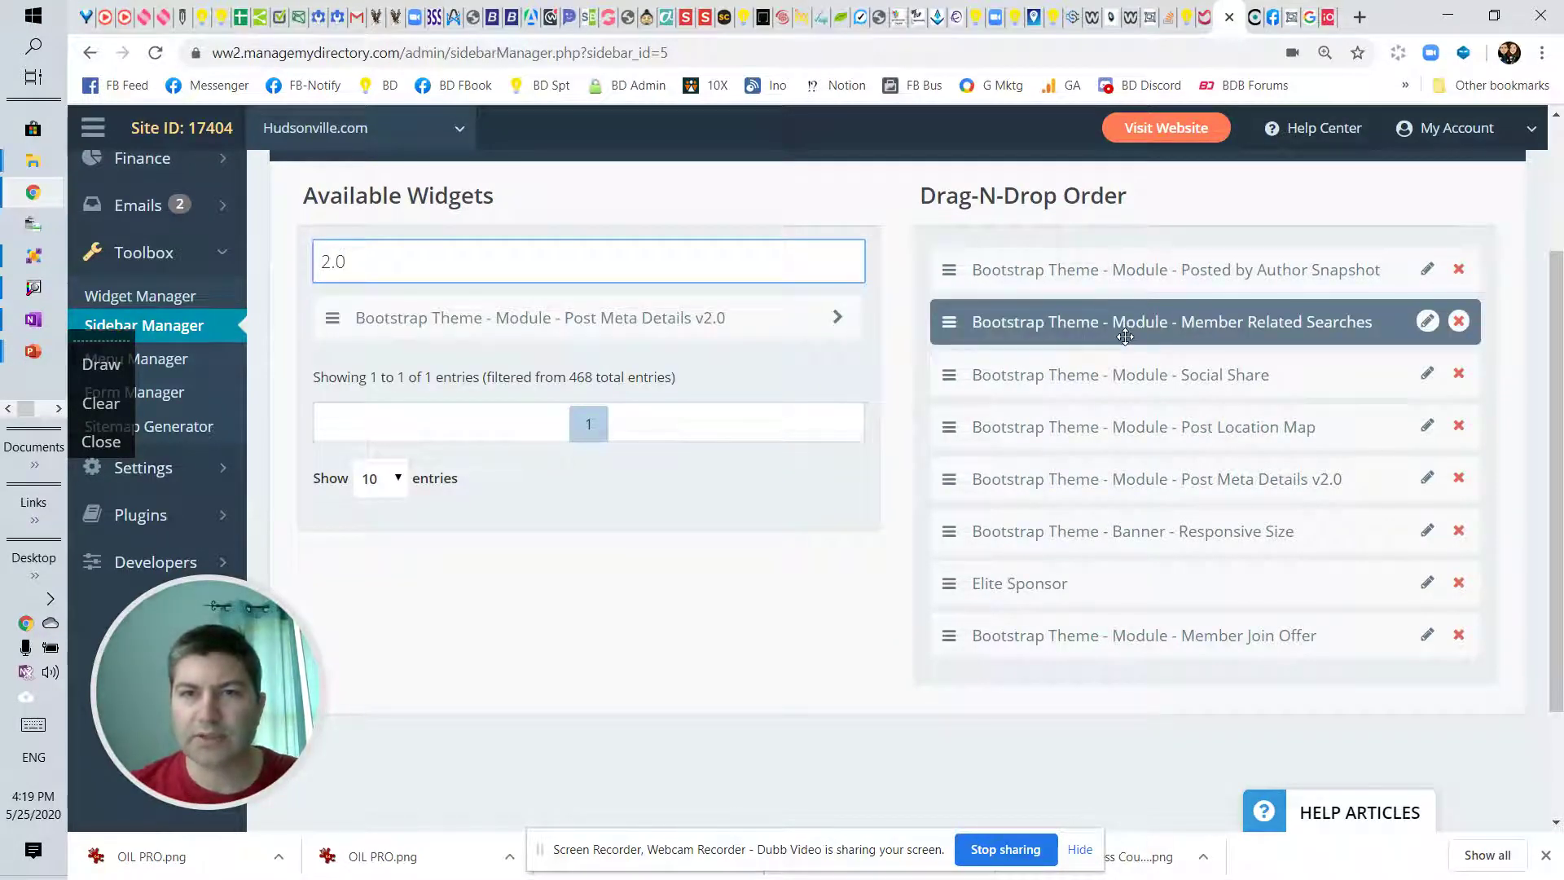
scroll(1125, 336, "up", 1)
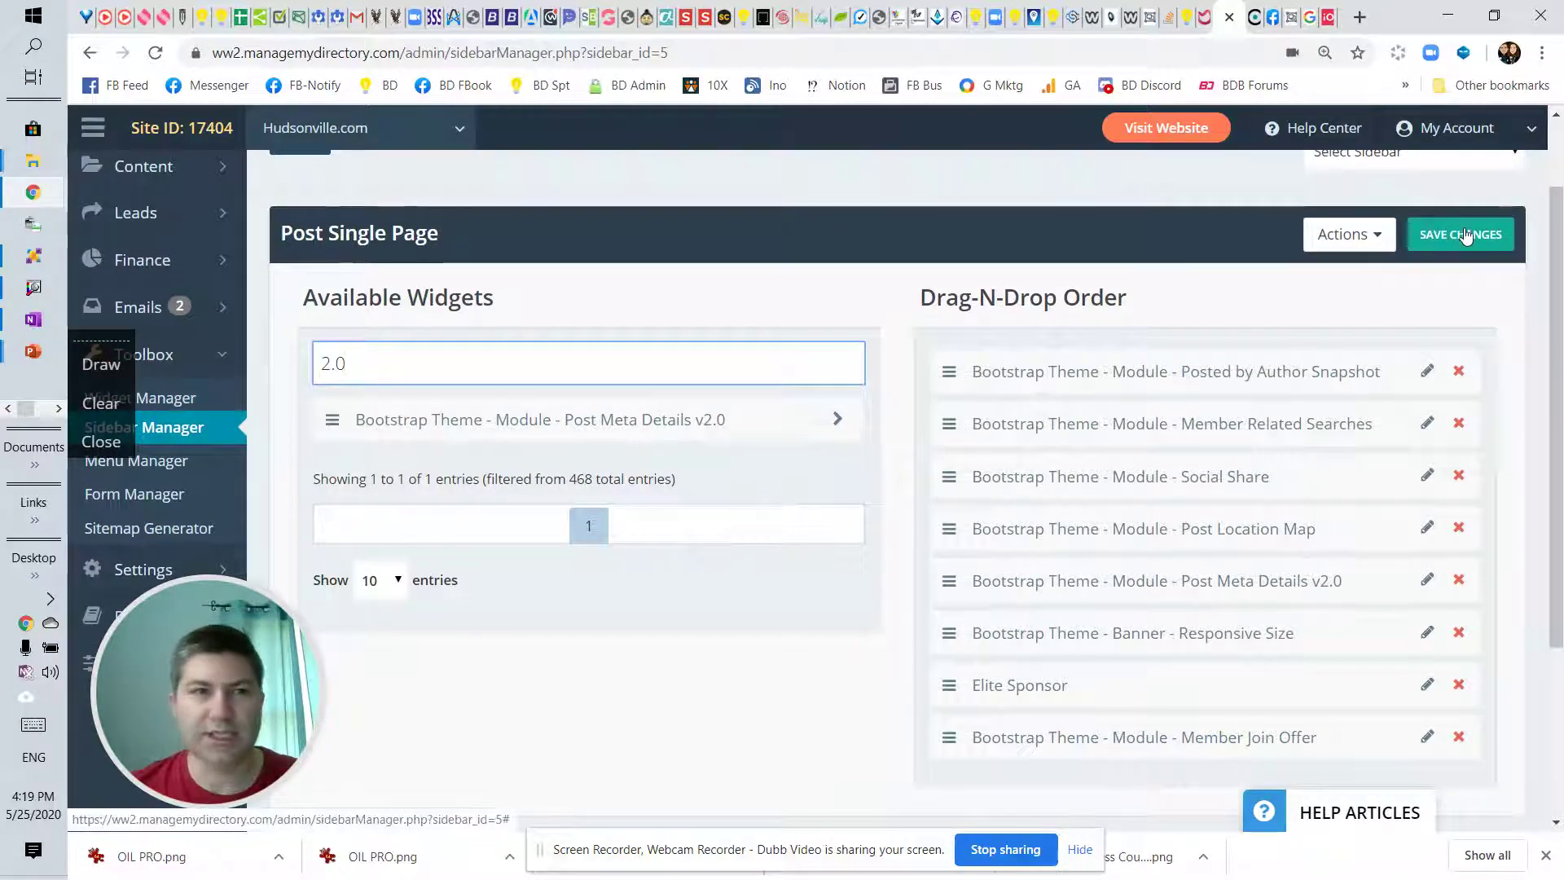
left_click_drag(282, 232, 563, 233)
scroll(564, 233, "up", 1)
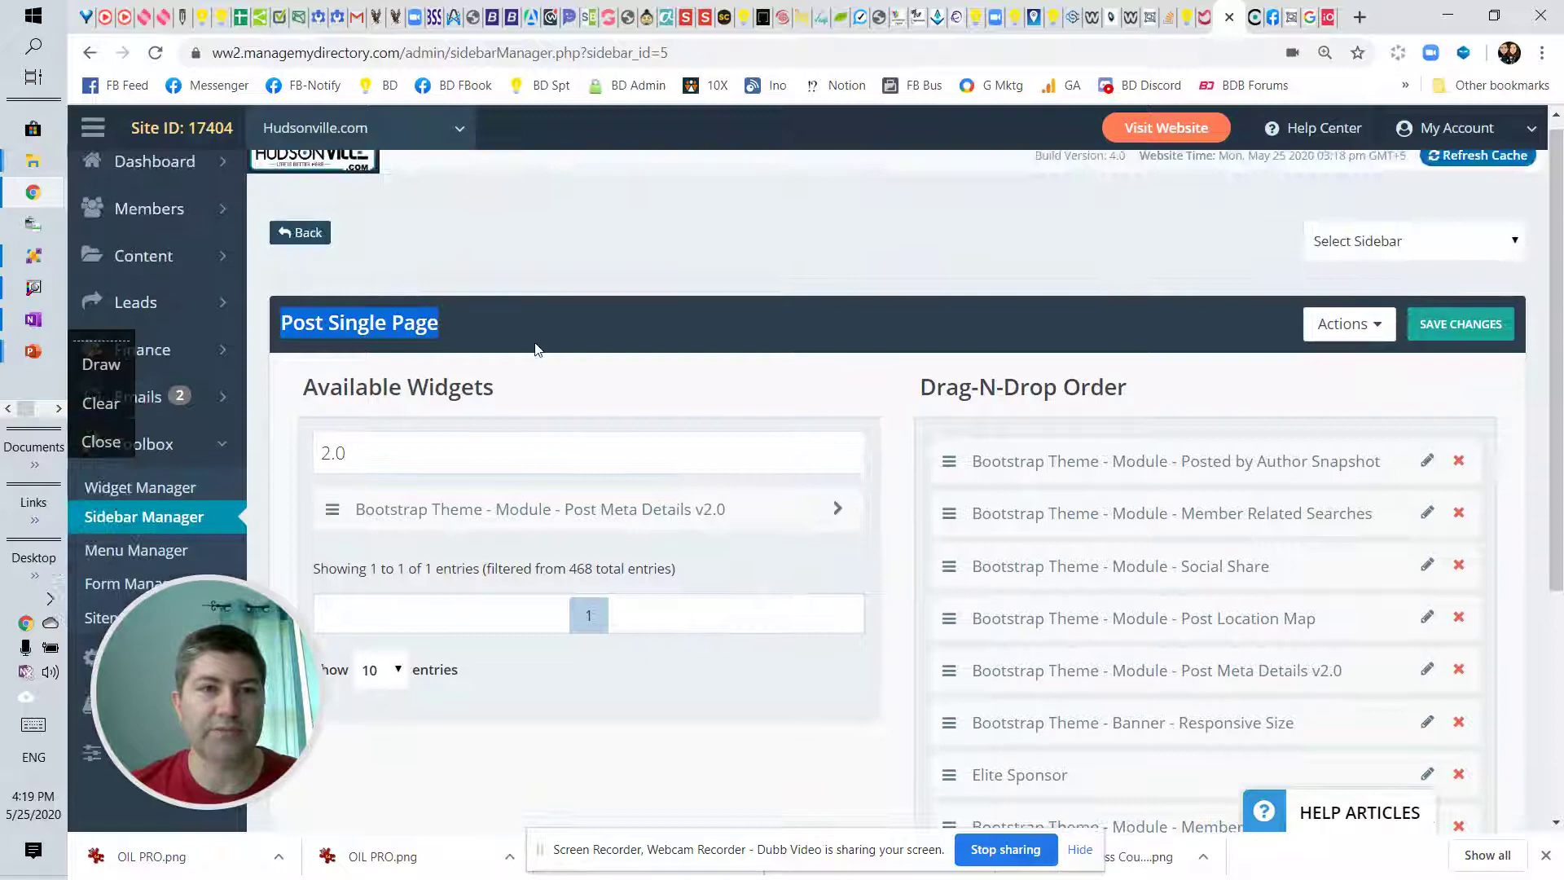
left_click(308, 246)
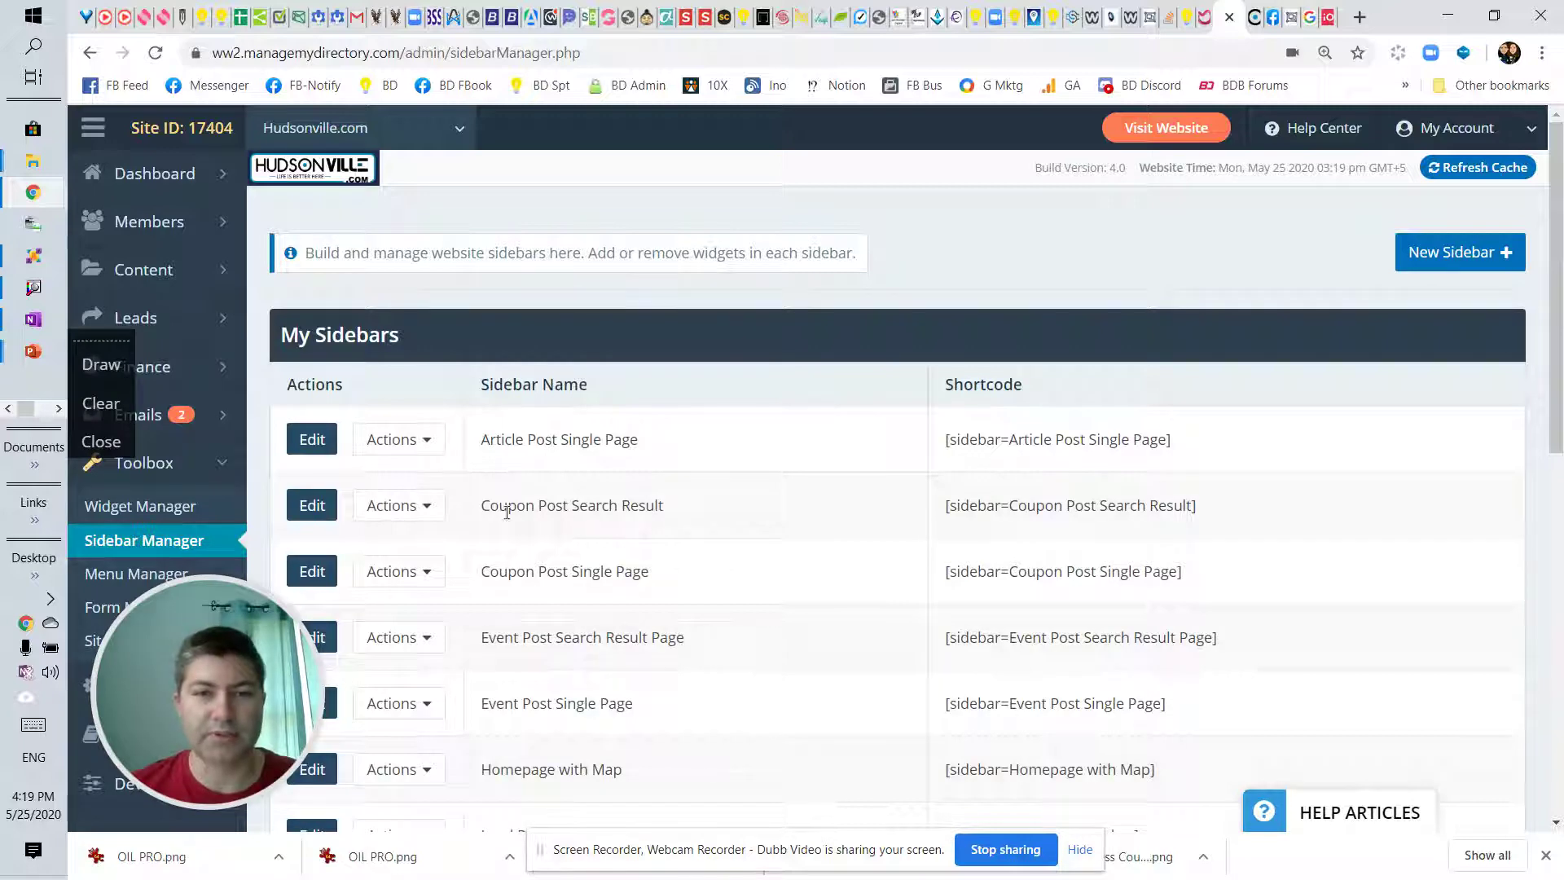
scroll(507, 512, "down", 1)
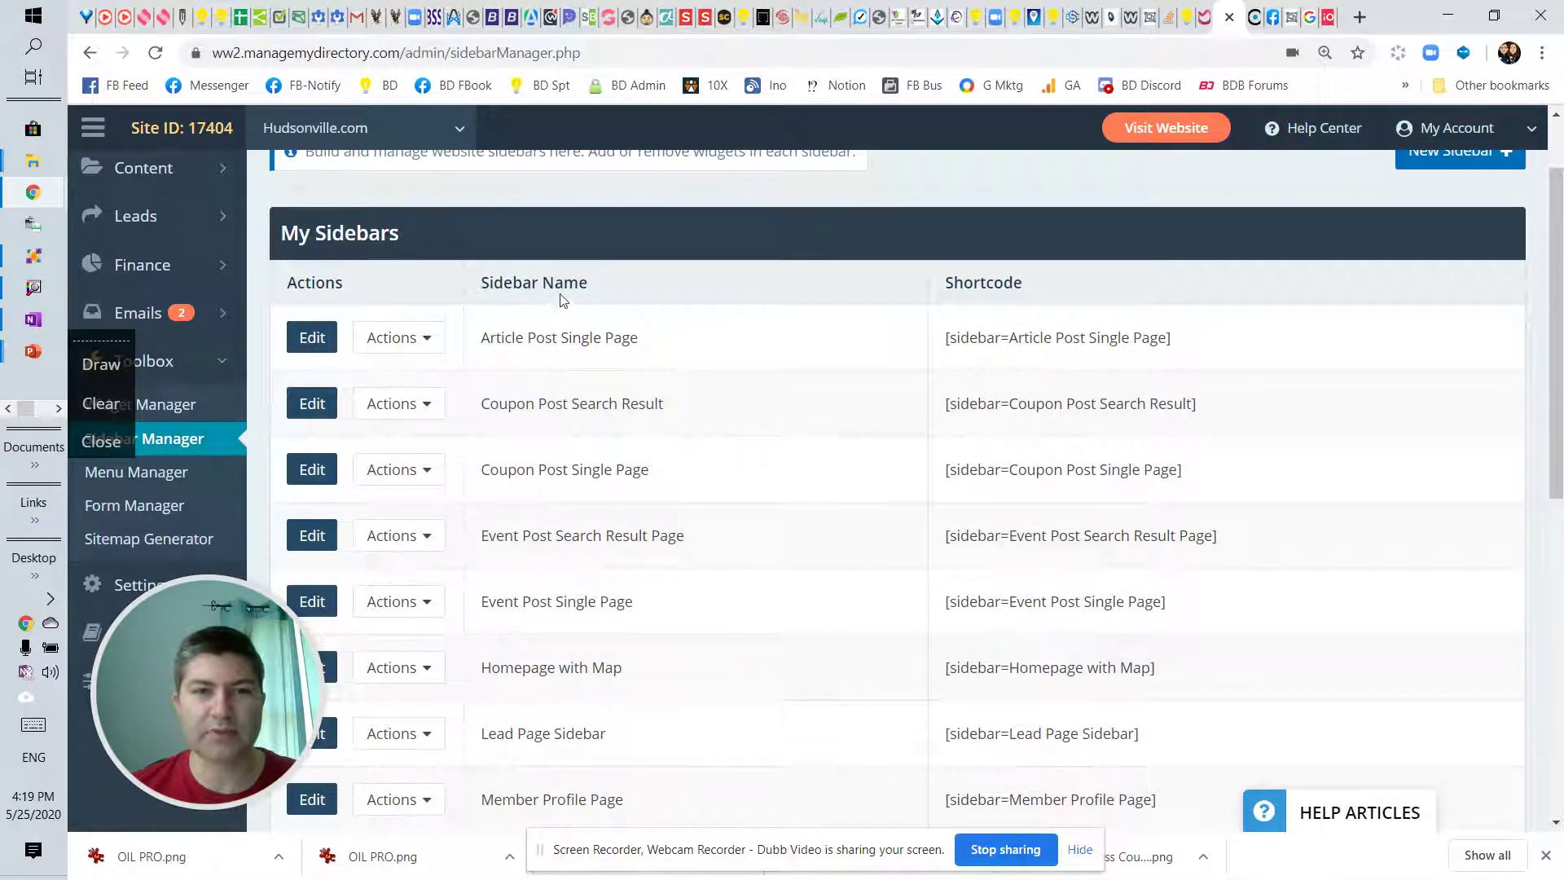
scroll(621, 541, "down", 4)
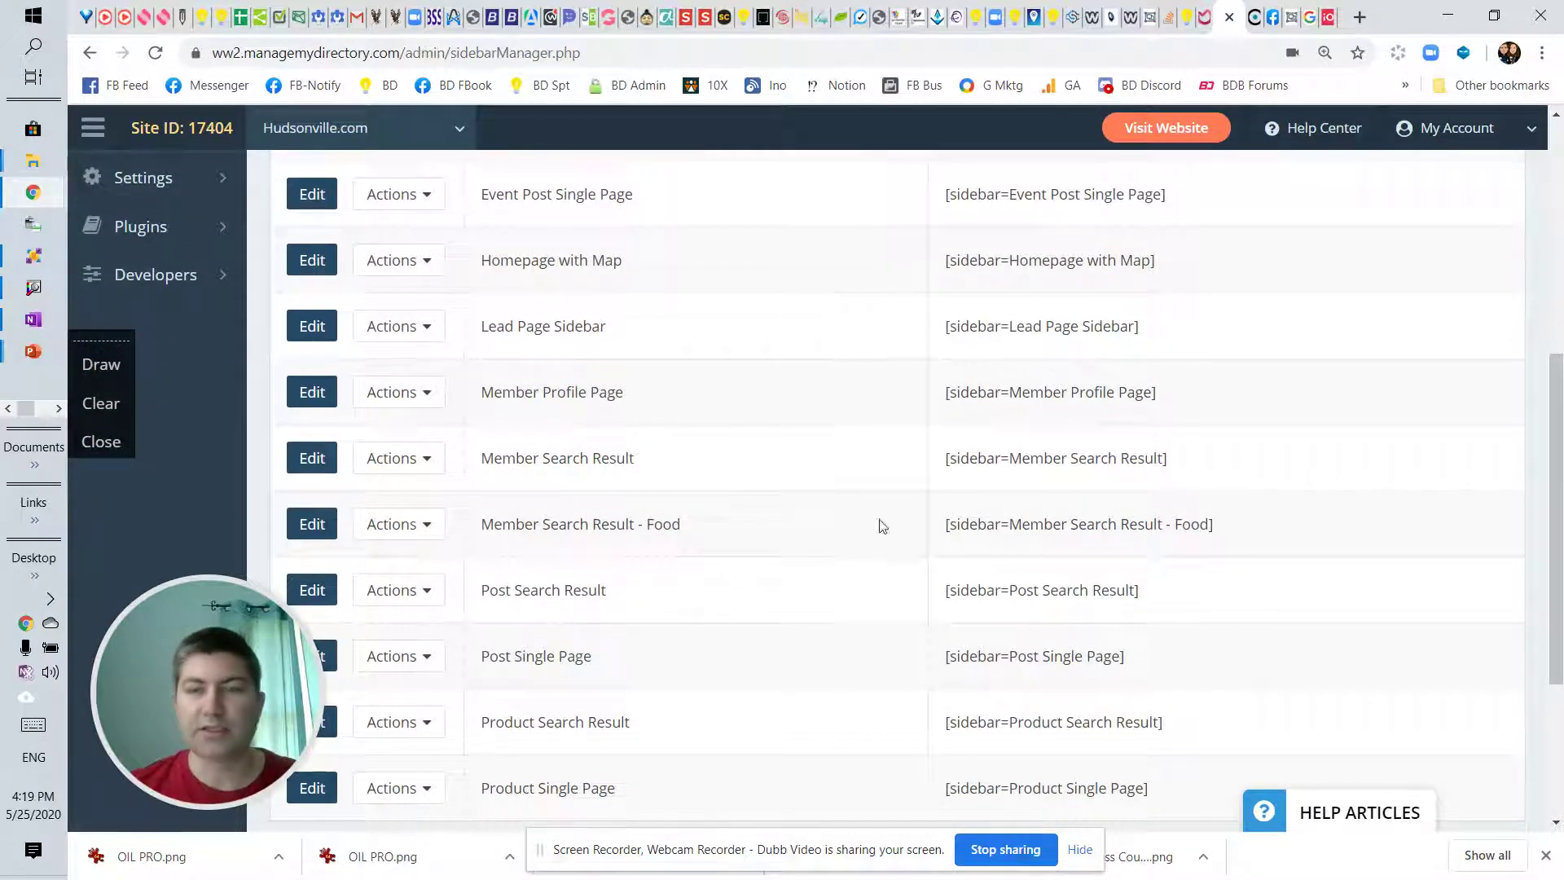
left_click(1246, 23)
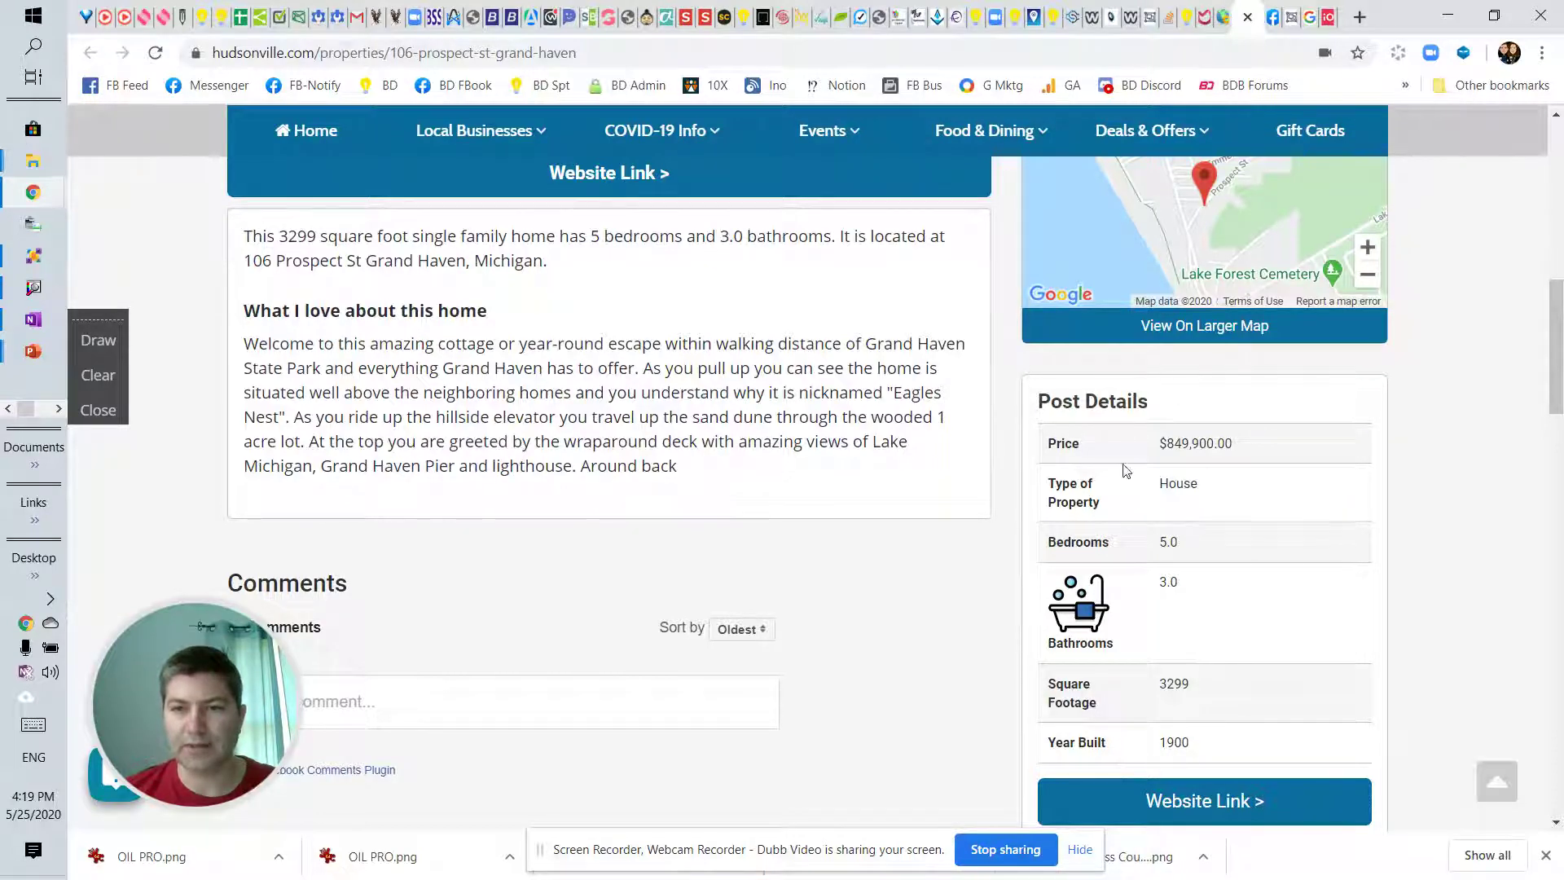
scroll(1144, 399, "down", 1)
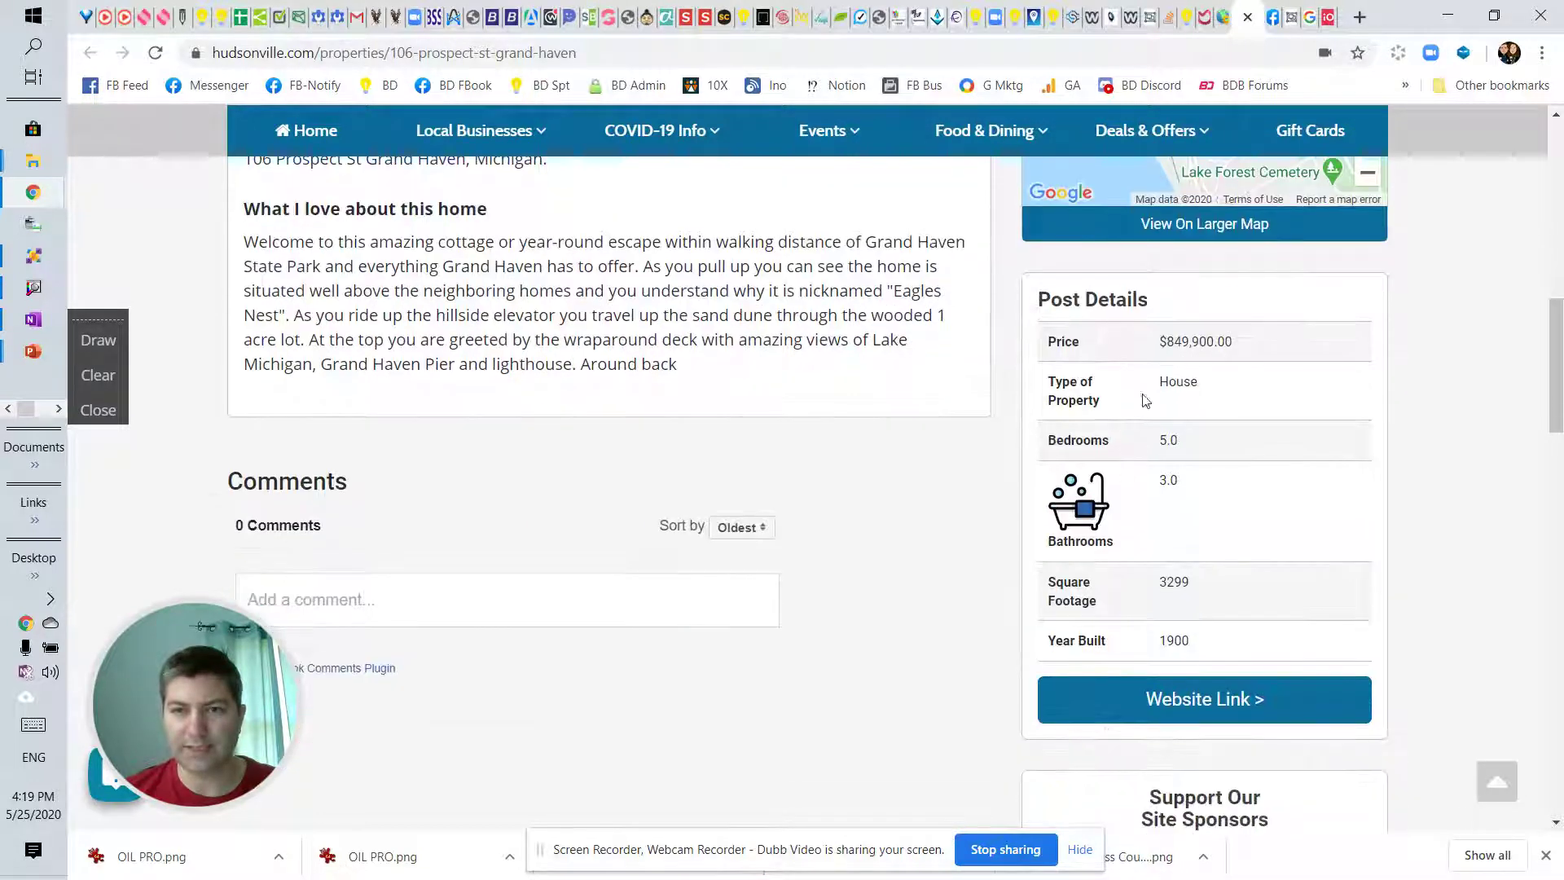
left_click(1226, 18)
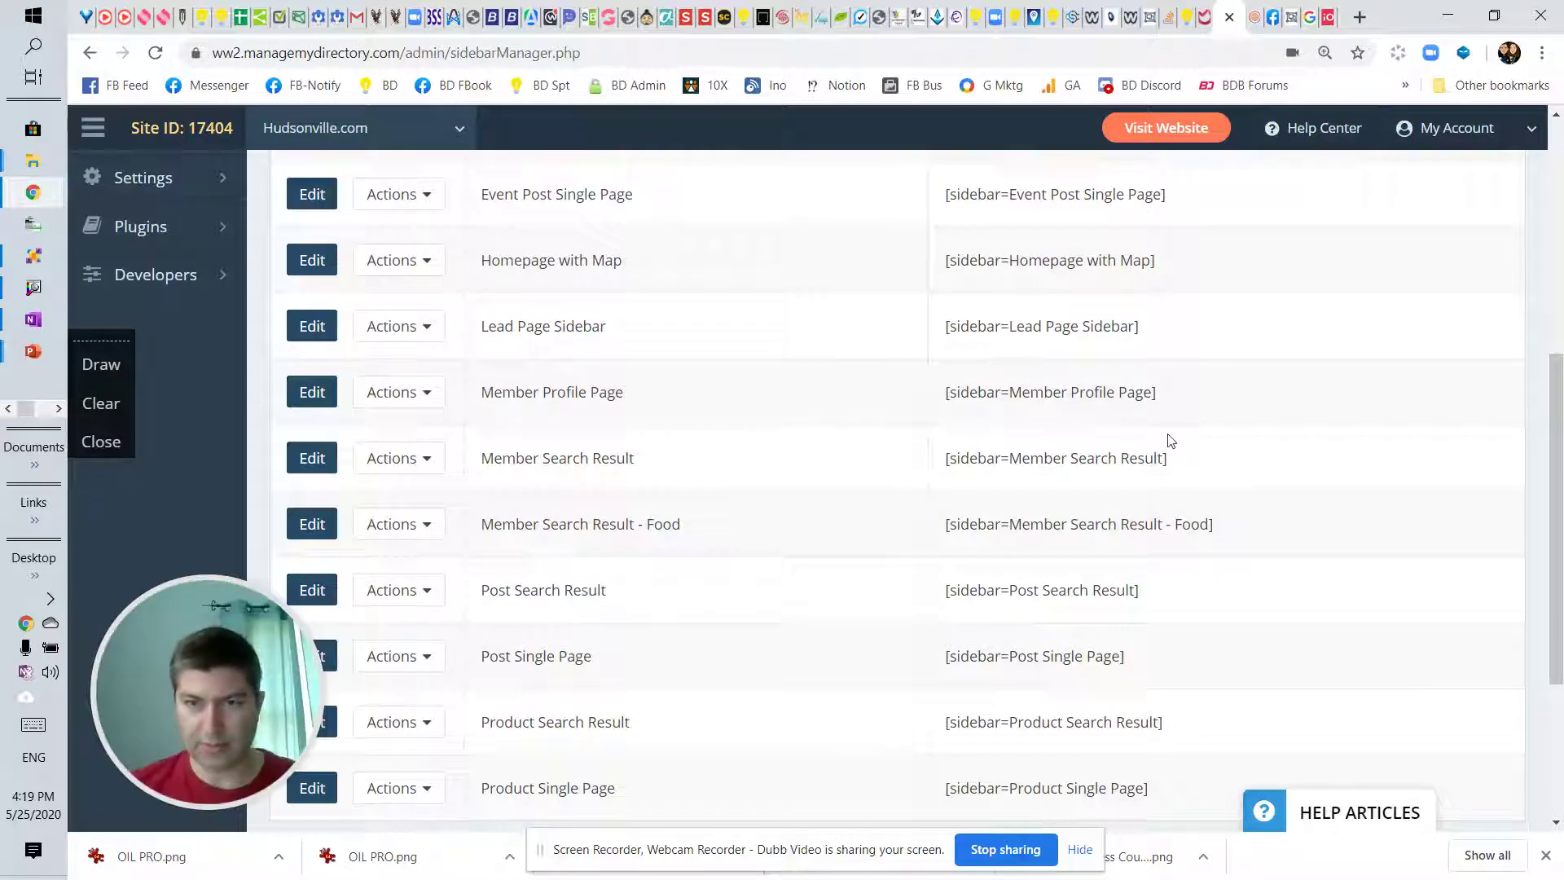